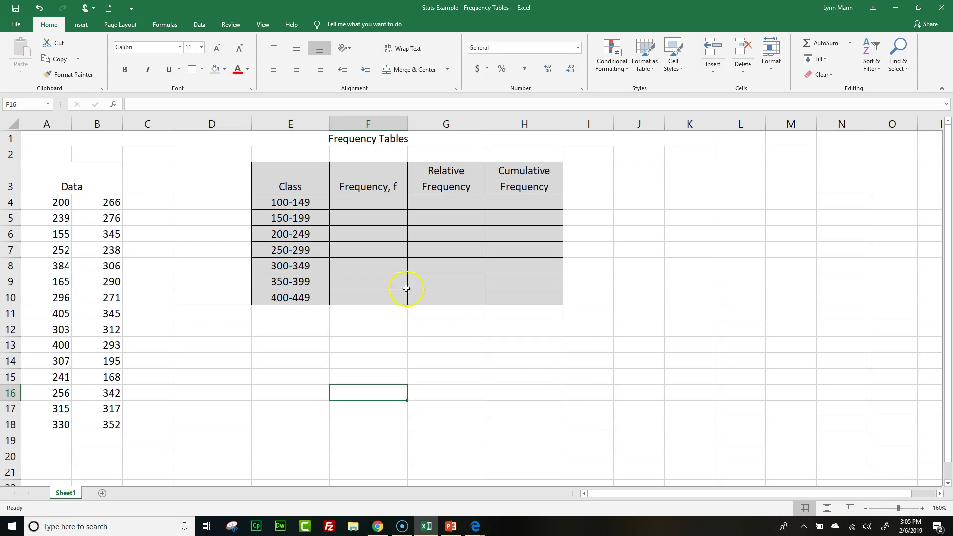
# - Sort only A4:A18 smallest to largest (155 to 405), leaving column B untouched
pyautogui.moveTo(103, 187); pyautogui.dragTo(93, 425)
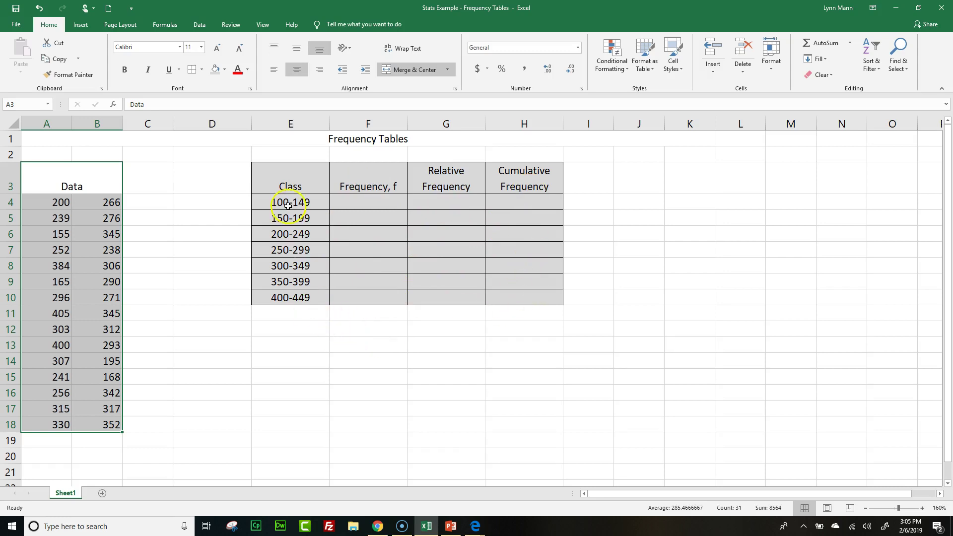
pyautogui.click(294, 304)
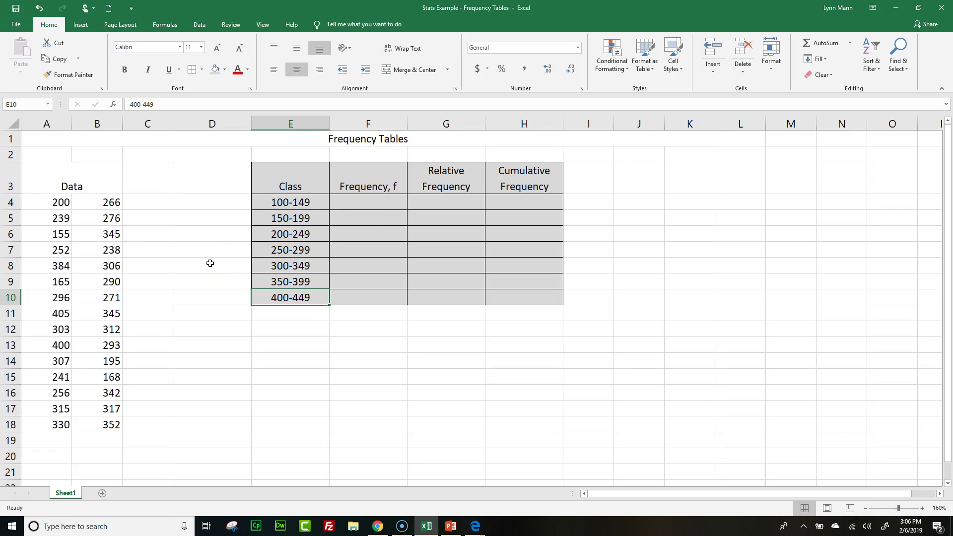
pyautogui.moveTo(57, 198); pyautogui.dragTo(37, 426)
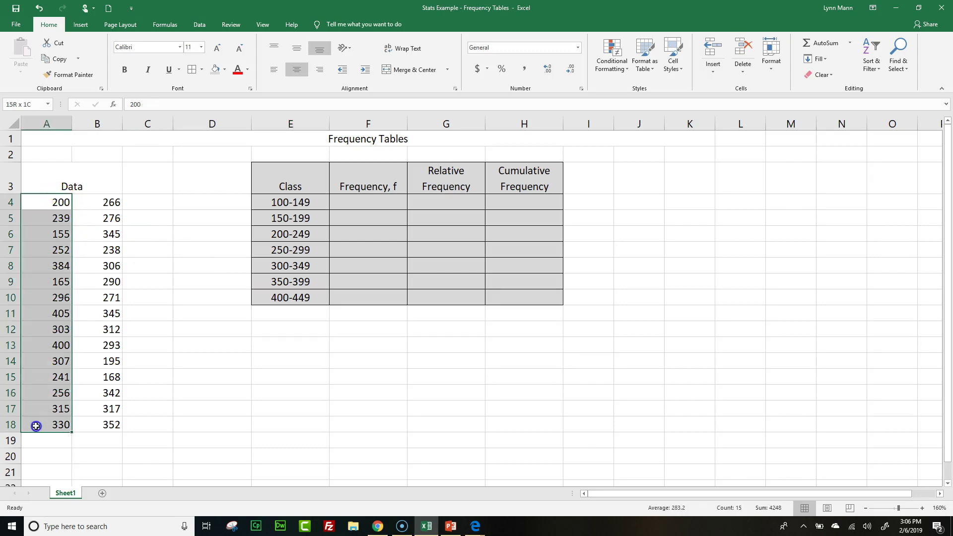
pyautogui.moveTo(37, 426); pyautogui.dragTo(56, 420)
pyautogui.moveTo(56, 420); pyautogui.dragTo(55, 420)
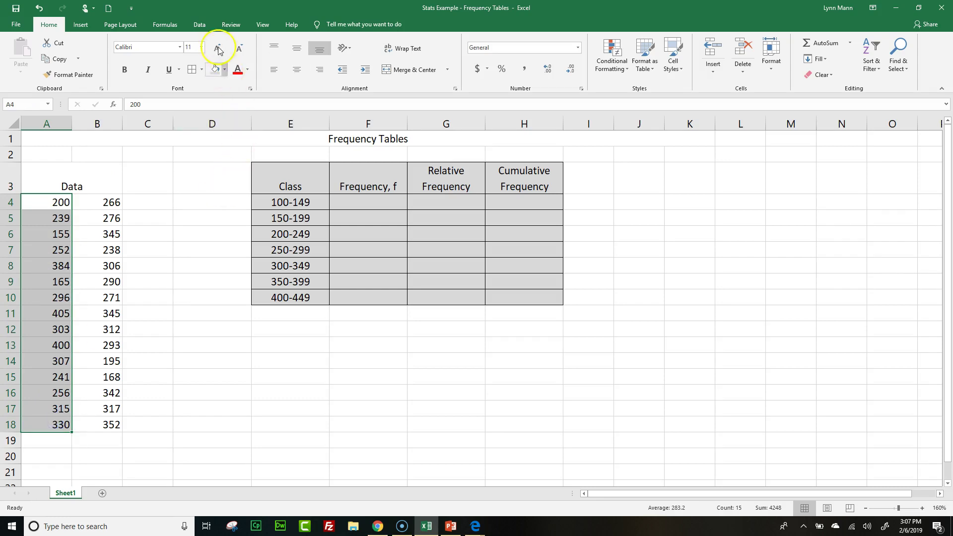
pyautogui.click(206, 29)
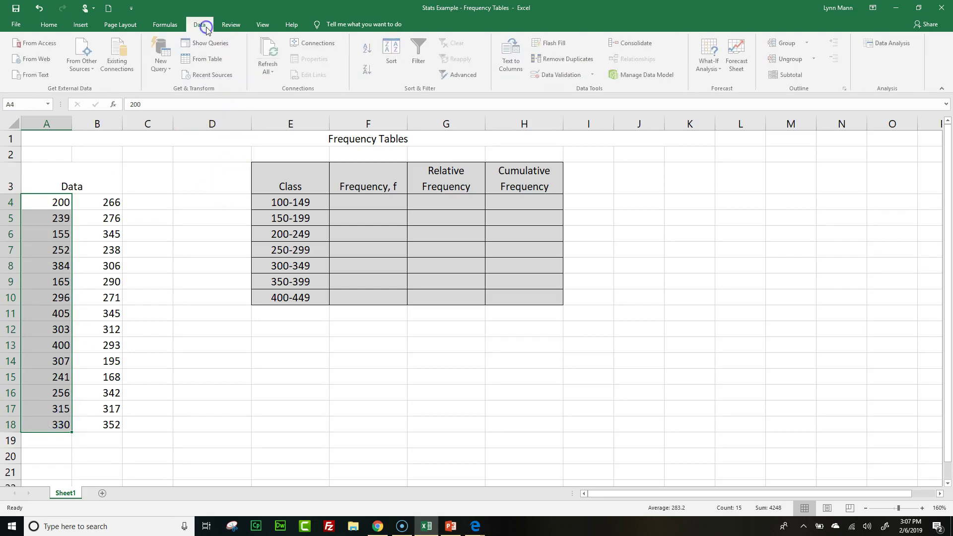
pyautogui.click(368, 51)
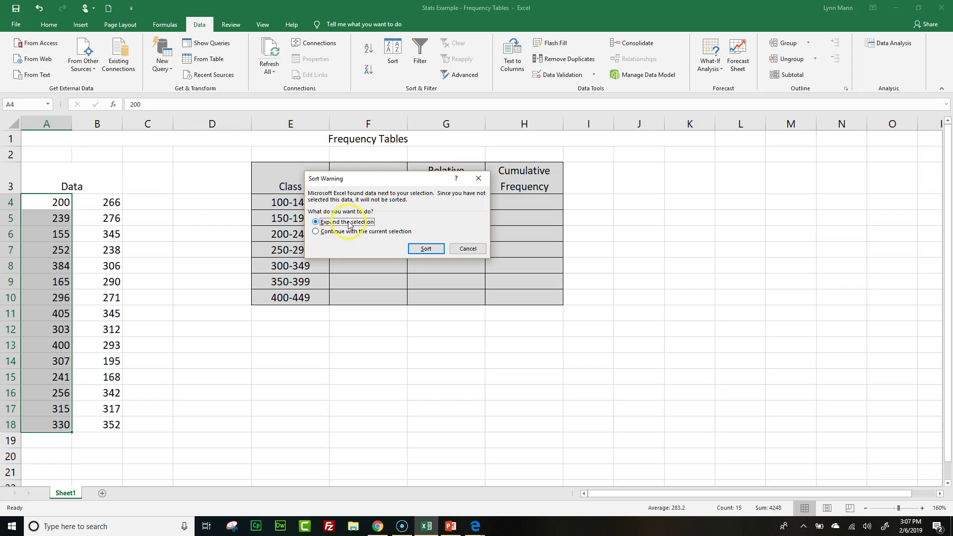
pyautogui.click(316, 232)
pyautogui.click(422, 248)
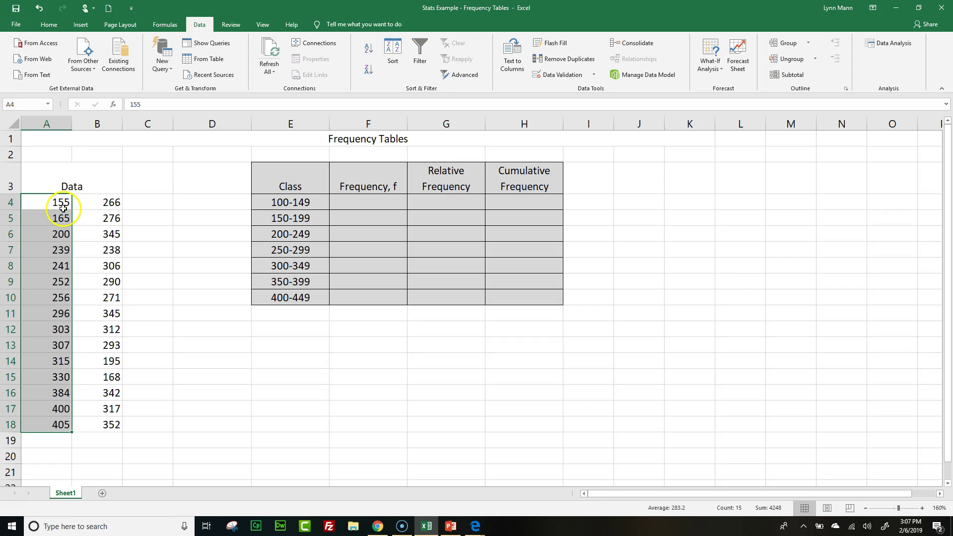
pyautogui.moveTo(76, 407)
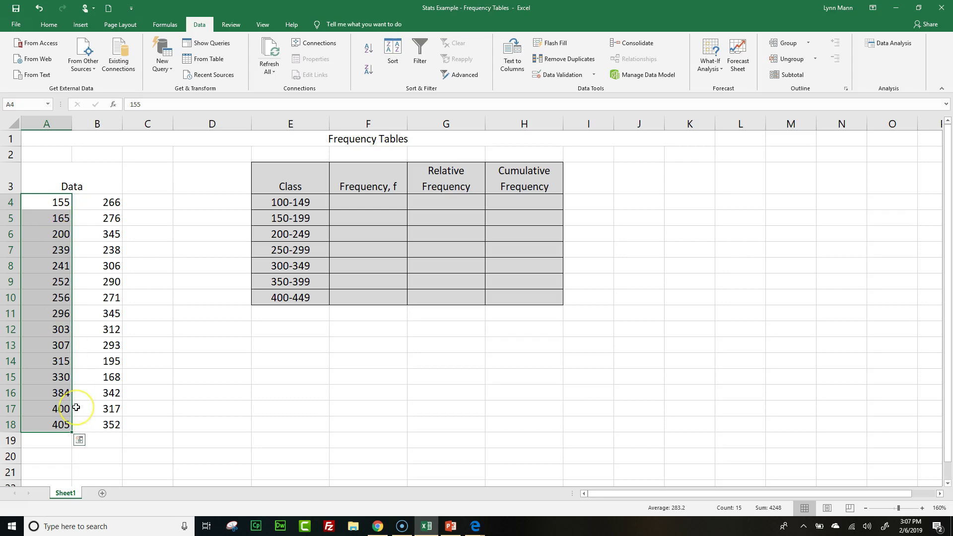
# - Sort only B4:B18 ascending so column B runs 168 to 352
pyautogui.moveTo(99, 202); pyautogui.dragTo(96, 427)
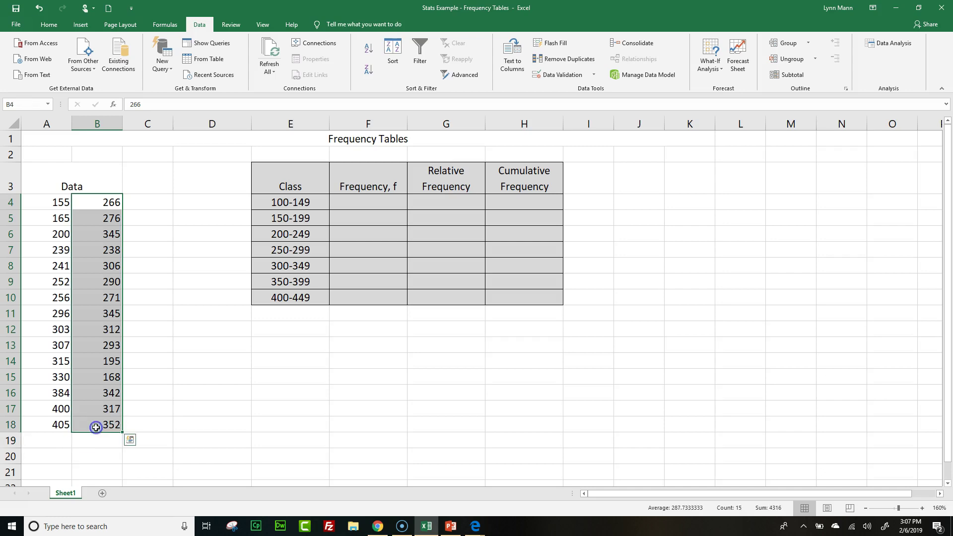
pyautogui.click(372, 52)
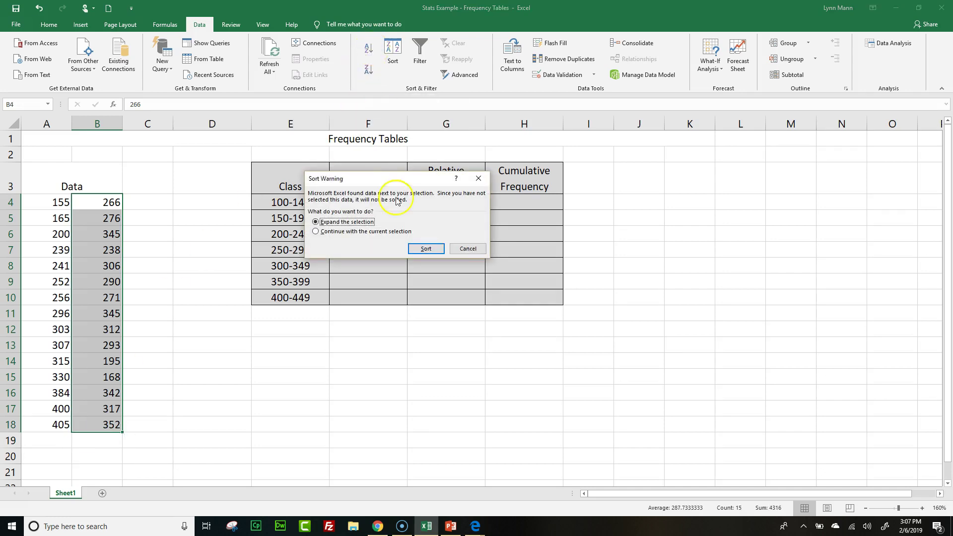
pyautogui.click(365, 232)
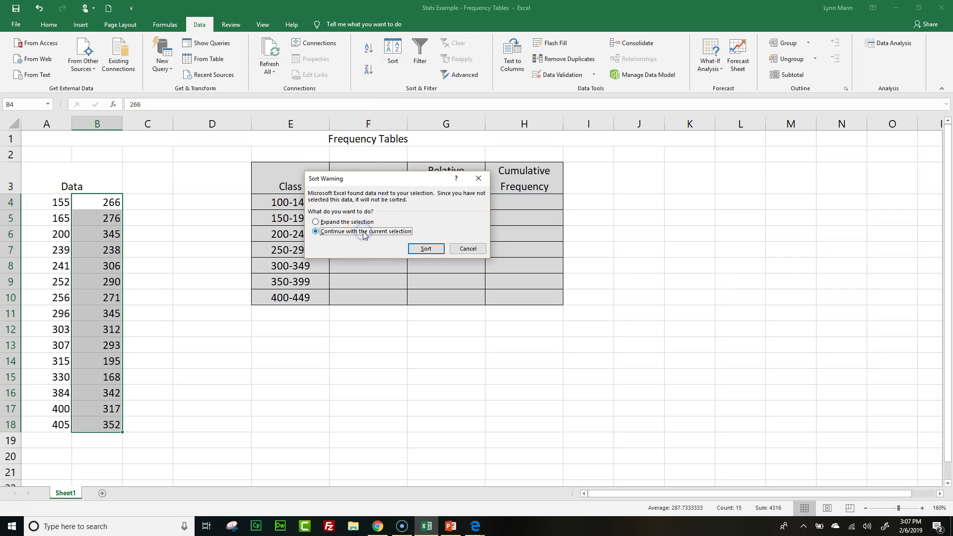
pyautogui.click(425, 248)
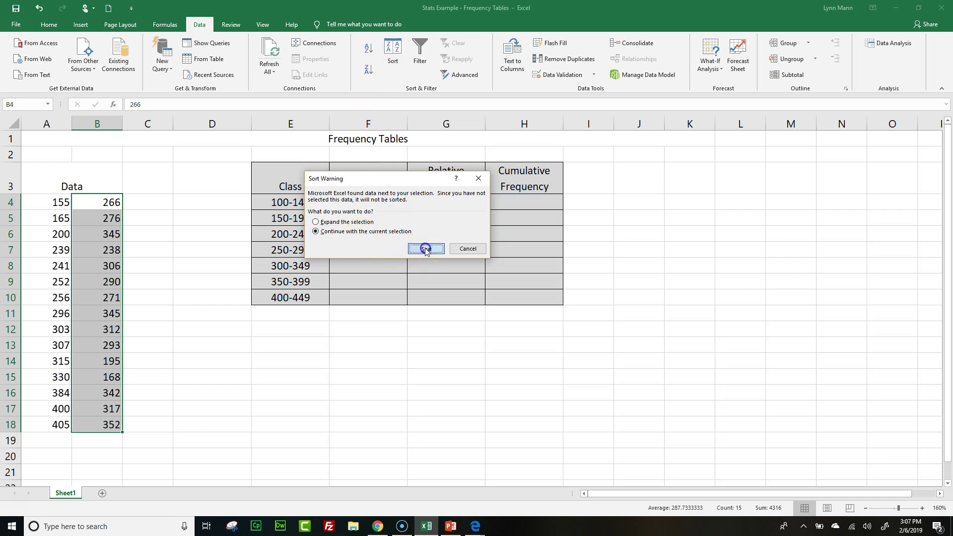
pyautogui.click(201, 361)
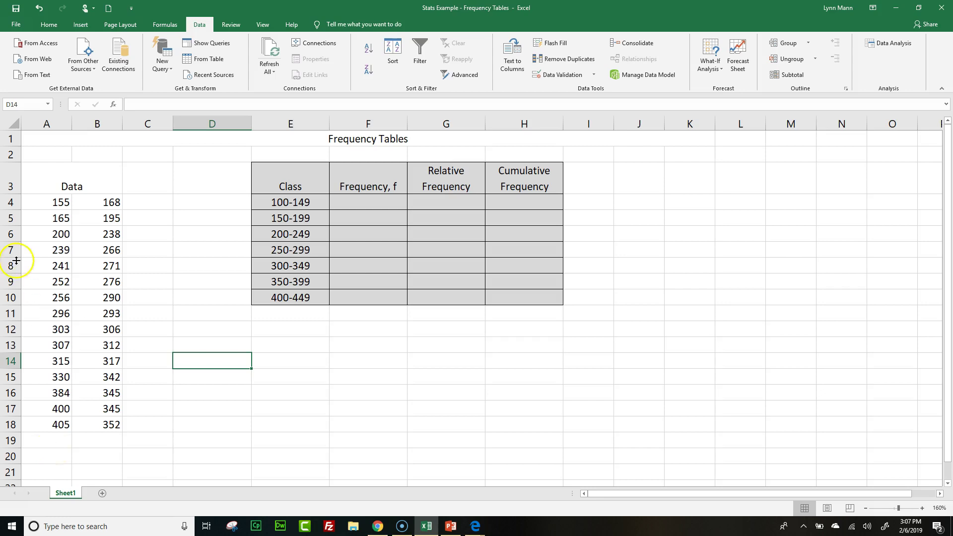
# - Review the sorted values in columns A and B
pyautogui.click(45, 201)
pyautogui.moveTo(44, 201); pyautogui.dragTo(33, 425)
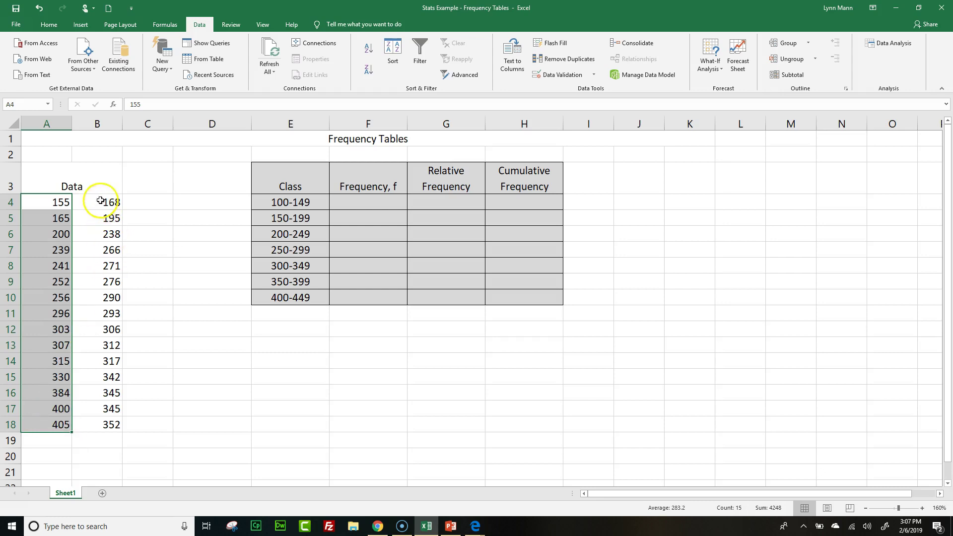
pyautogui.moveTo(100, 202); pyautogui.dragTo(89, 423)
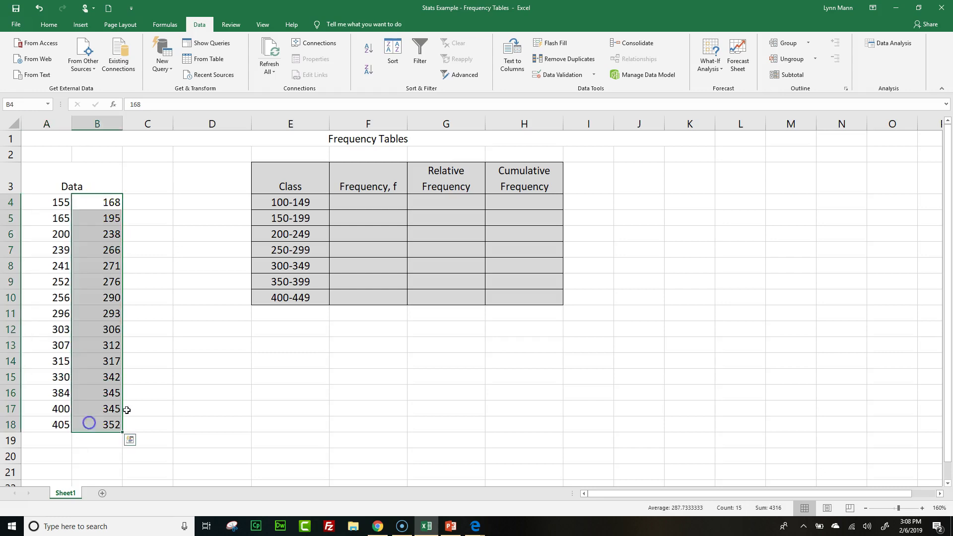
pyautogui.click(142, 406)
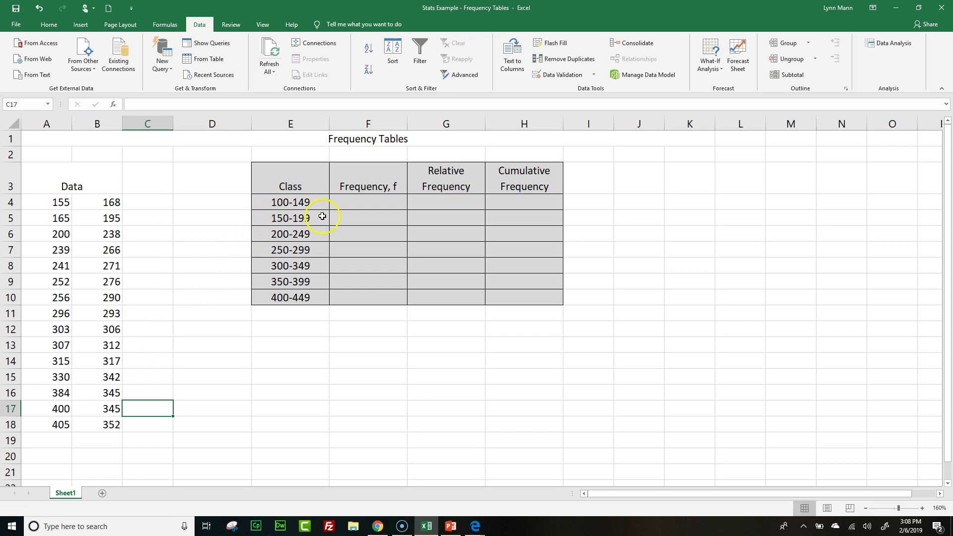
# - Enter frequency 0 for class 100-149 in F4 and 4 for 150-199 in F5
pyautogui.click(355, 201)
pyautogui.write('0')
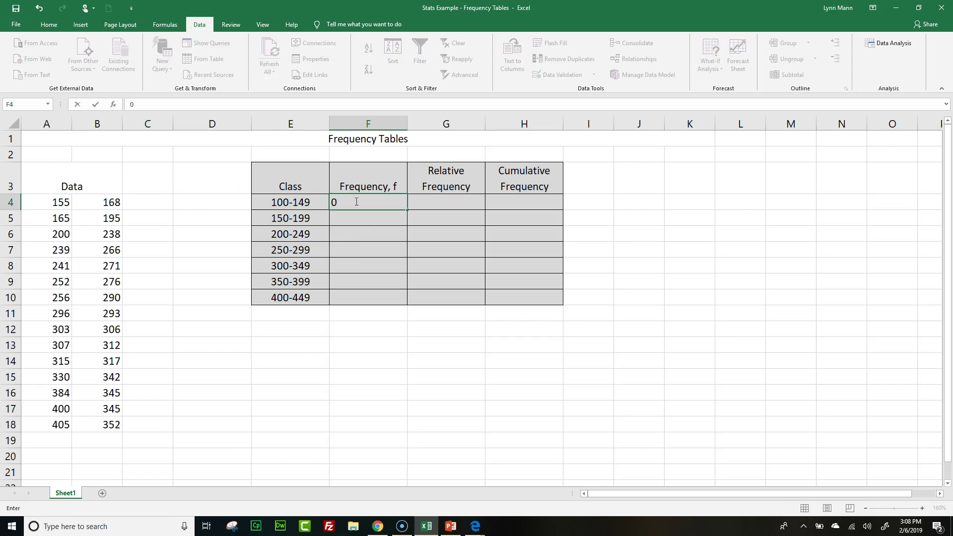
pyautogui.click(347, 223)
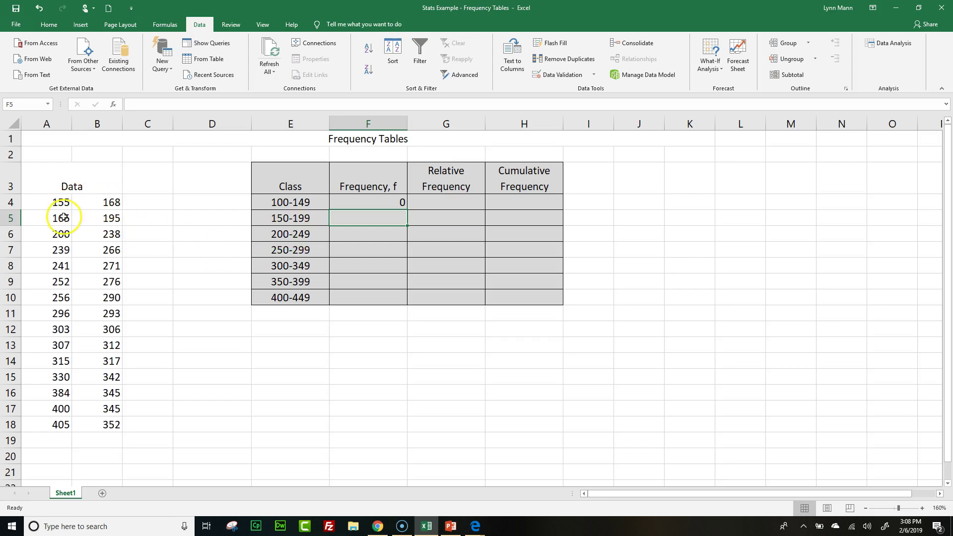
pyautogui.click(111, 216)
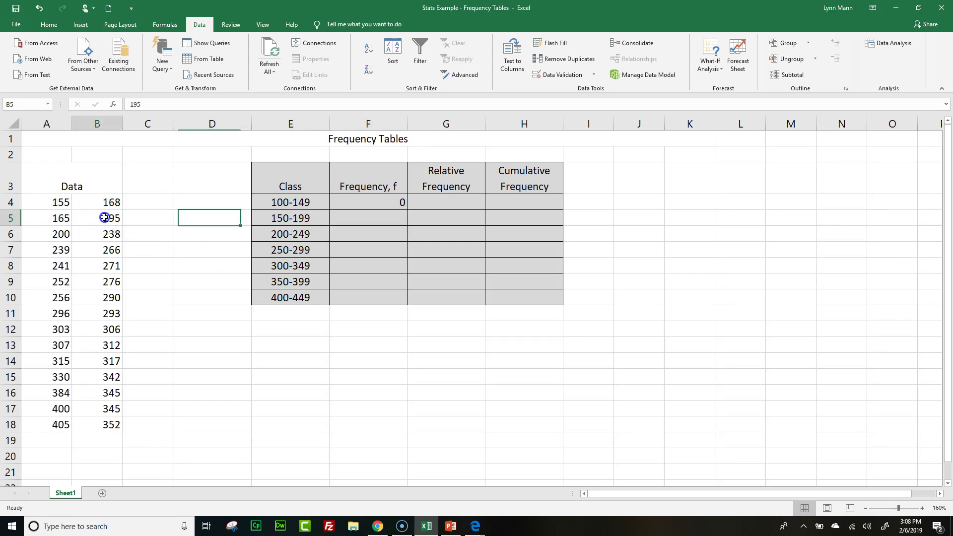
pyautogui.click(331, 225)
pyautogui.write('4')
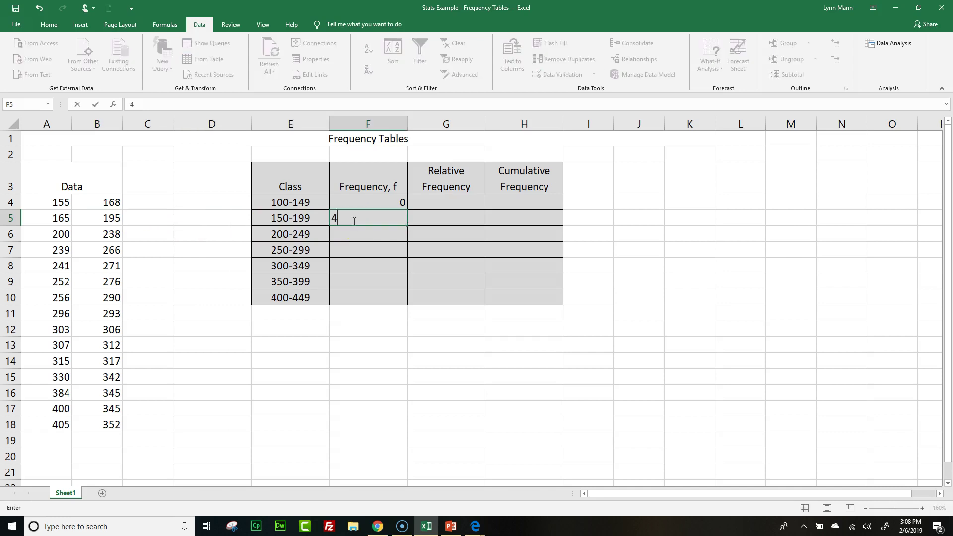
pyautogui.click(351, 237)
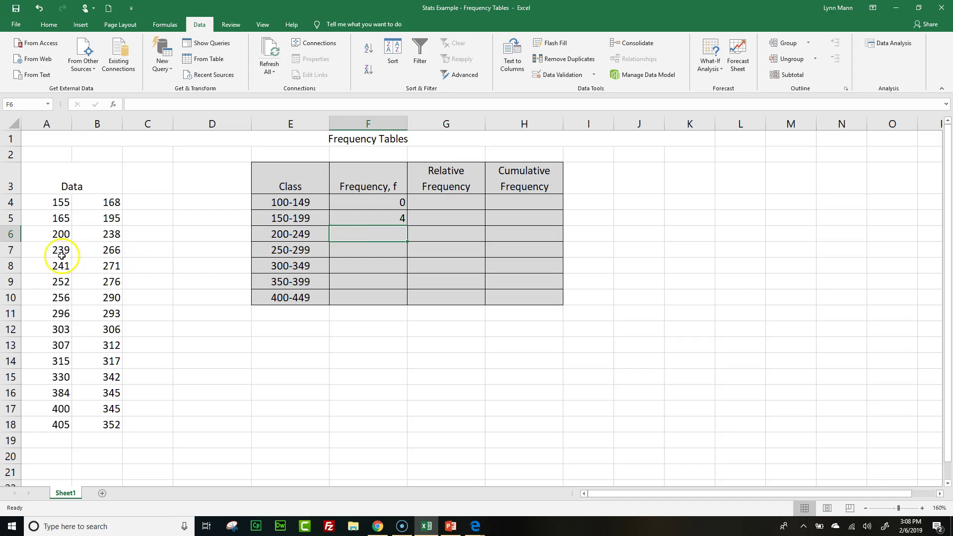
# - Enter frequency 3 for the 200-249 class in F6, correcting a mistyped digit
pyautogui.click(57, 234)
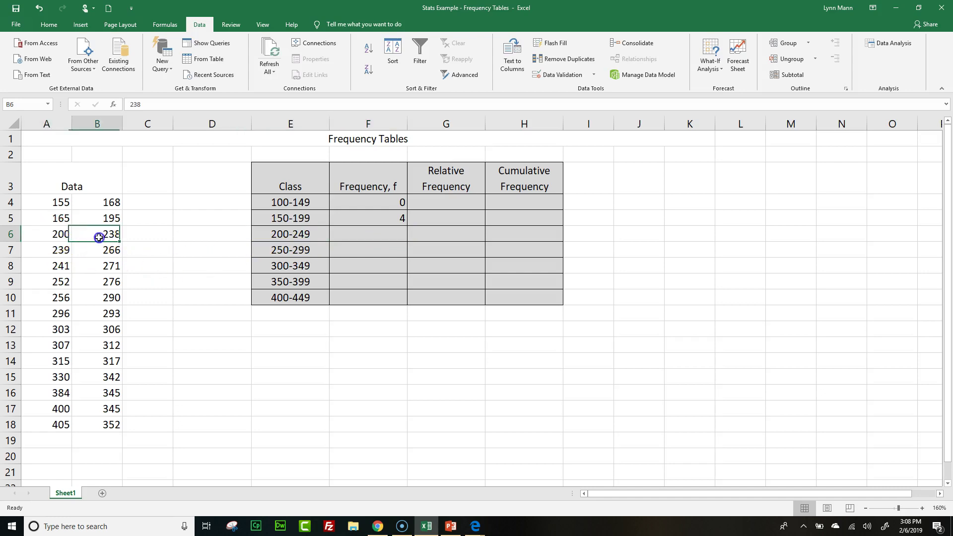
pyautogui.click(60, 249)
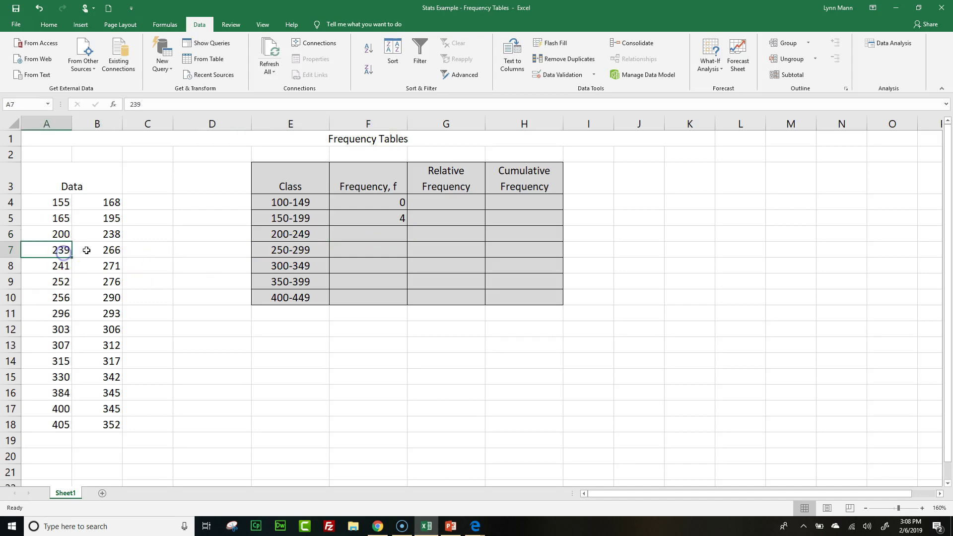
pyautogui.click(372, 235)
pyautogui.write('43')
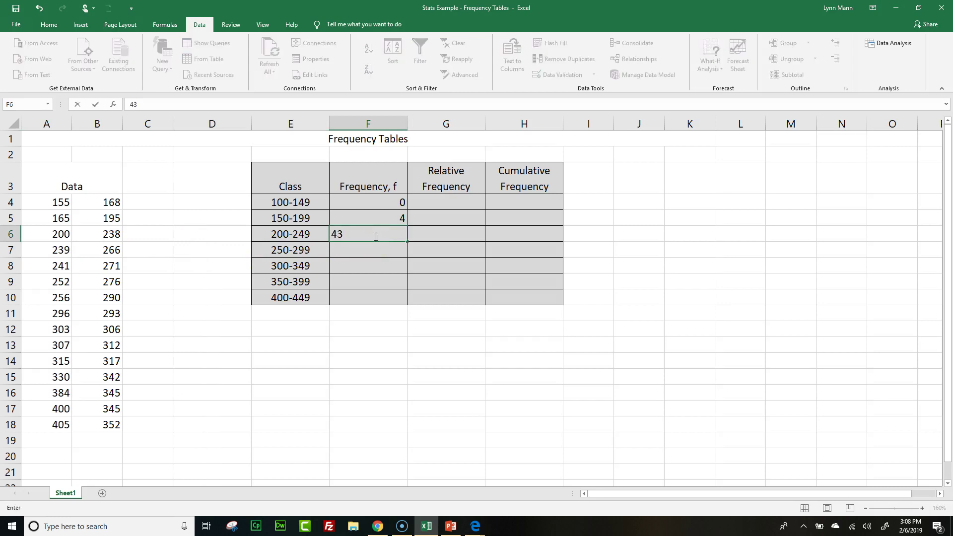
pyautogui.press('BackSpace')
pyautogui.write('3')
pyautogui.press('Return')
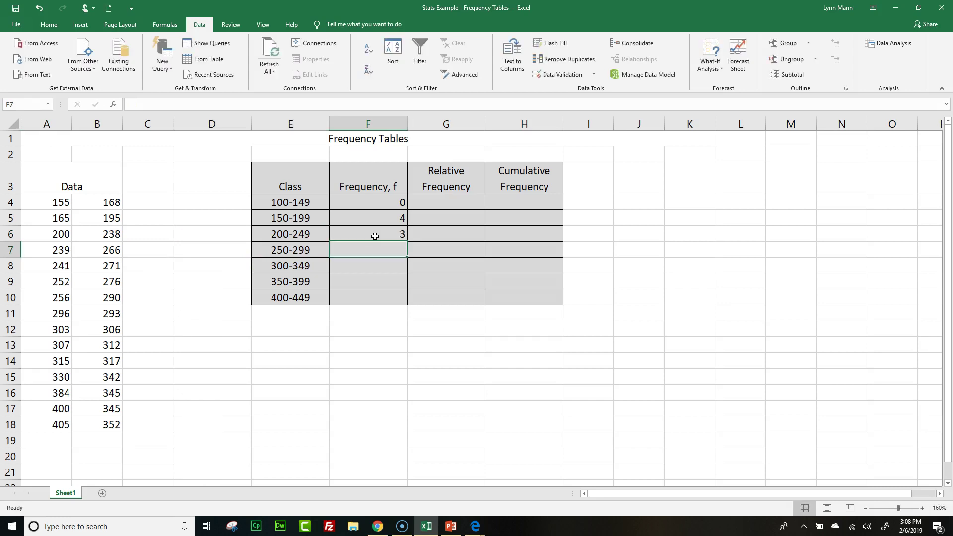
# - Recheck data values 241, 266 and 271 against the class ranges
pyautogui.click(303, 260)
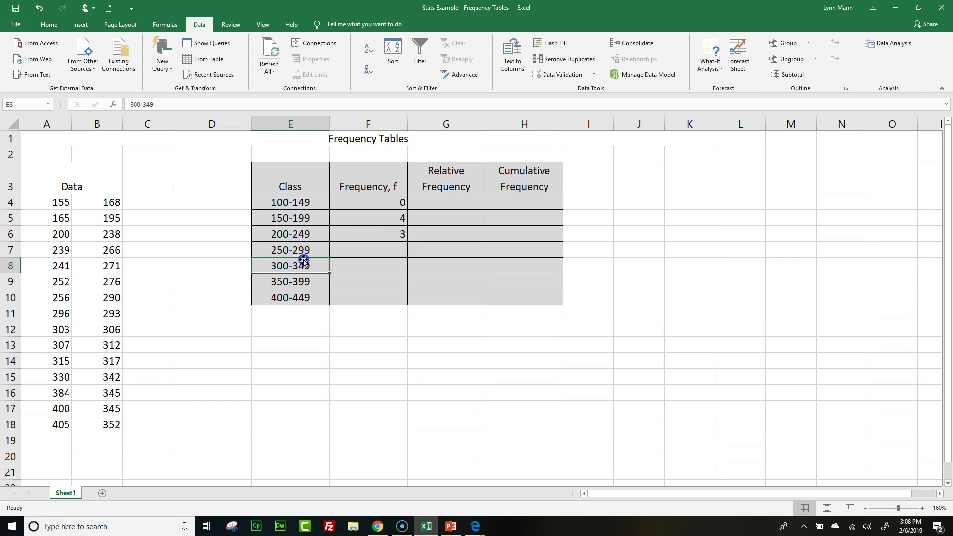
pyautogui.click(98, 254)
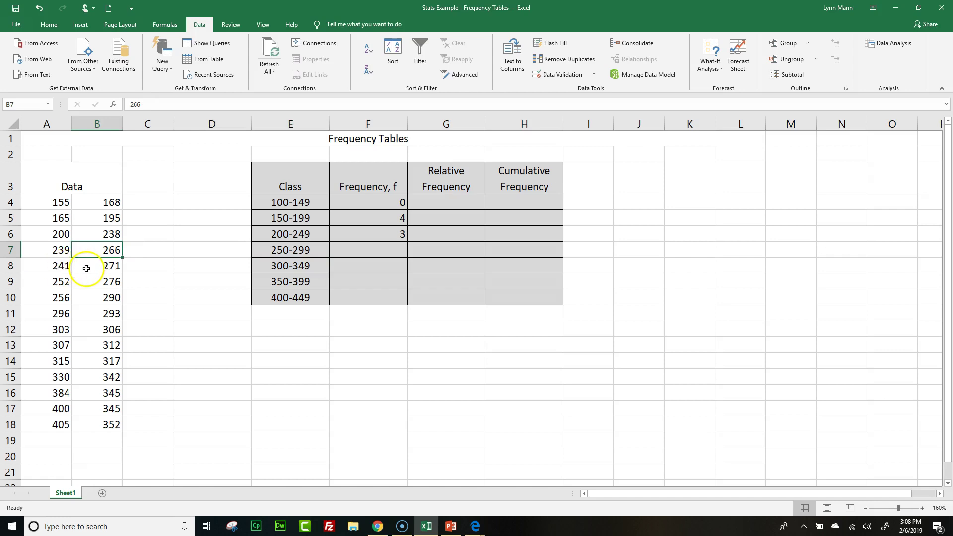
pyautogui.click(87, 268)
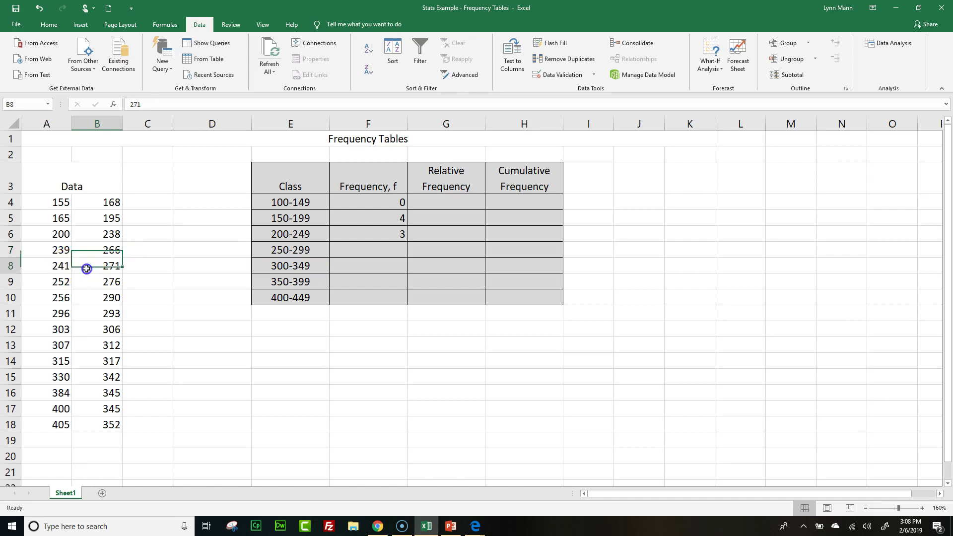
pyautogui.click(54, 268)
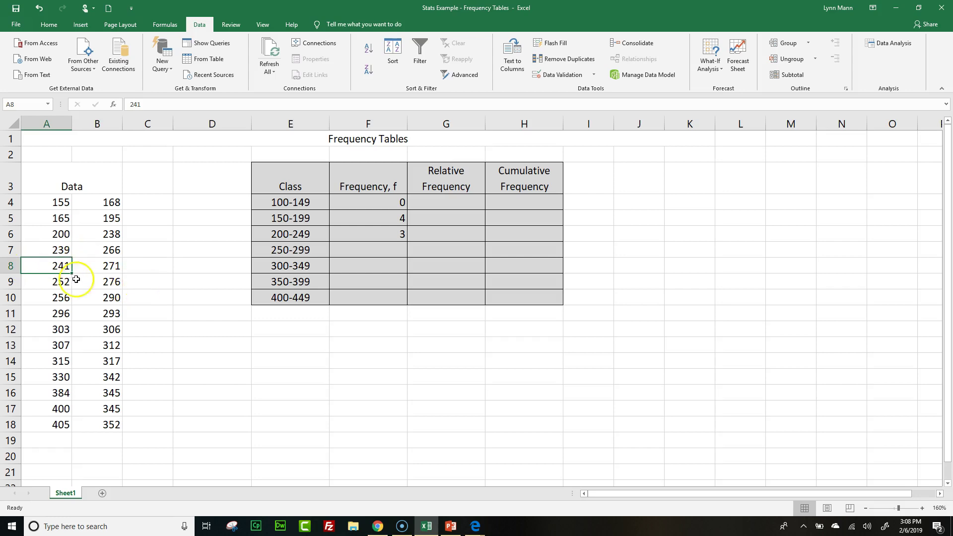
# - Recount the 200-249 class and correct its frequency in F6 to 4
pyautogui.click(357, 232)
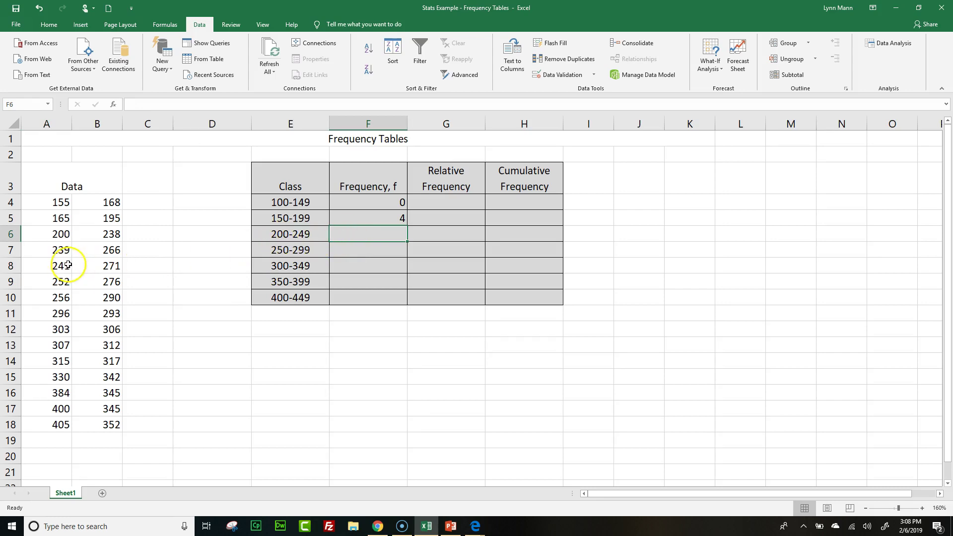
pyautogui.click(59, 235)
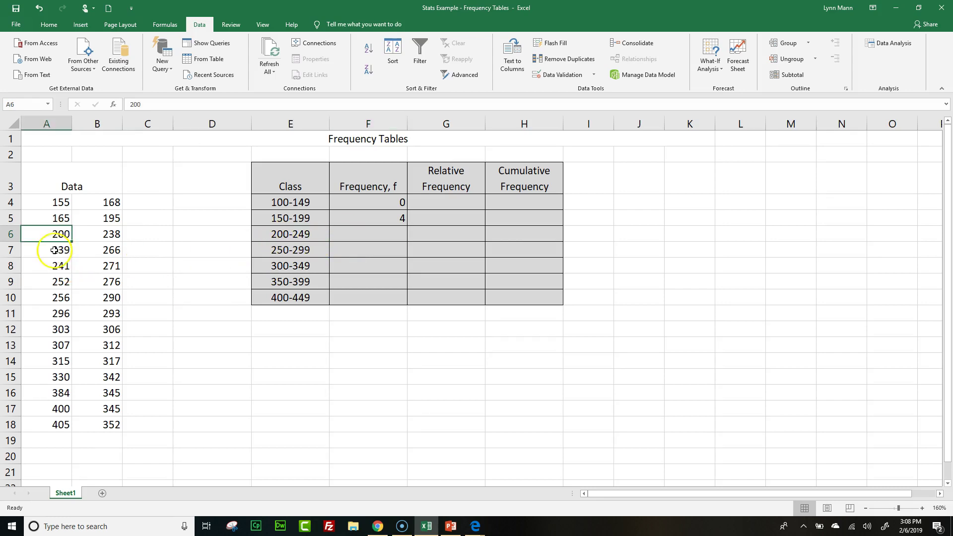
pyautogui.click(55, 249)
pyautogui.click(55, 266)
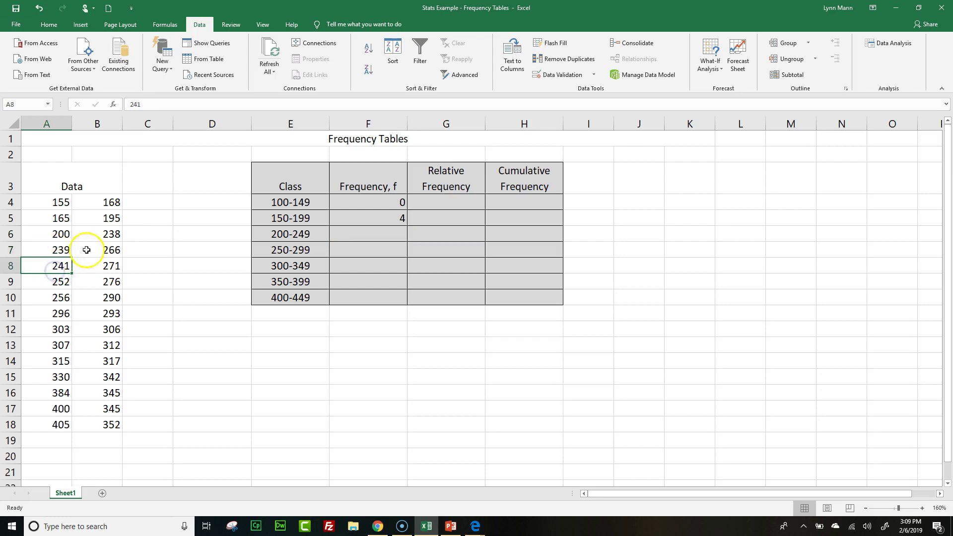
pyautogui.click(98, 235)
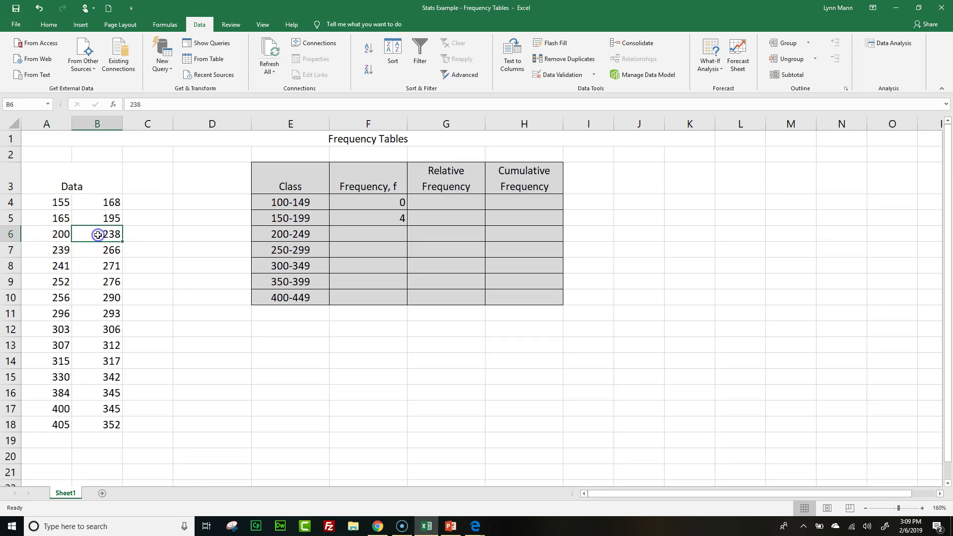
pyautogui.click(369, 237)
pyautogui.write('4')
pyautogui.press('Return')
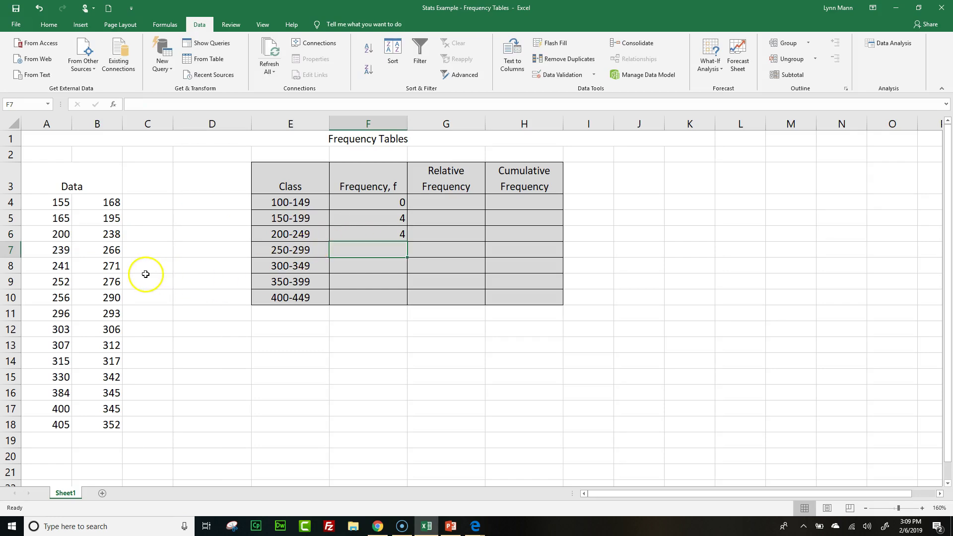
# - Tally the 250-299 values in both columns and enter frequency 8 in F7
pyautogui.click(62, 280)
pyautogui.click(59, 297)
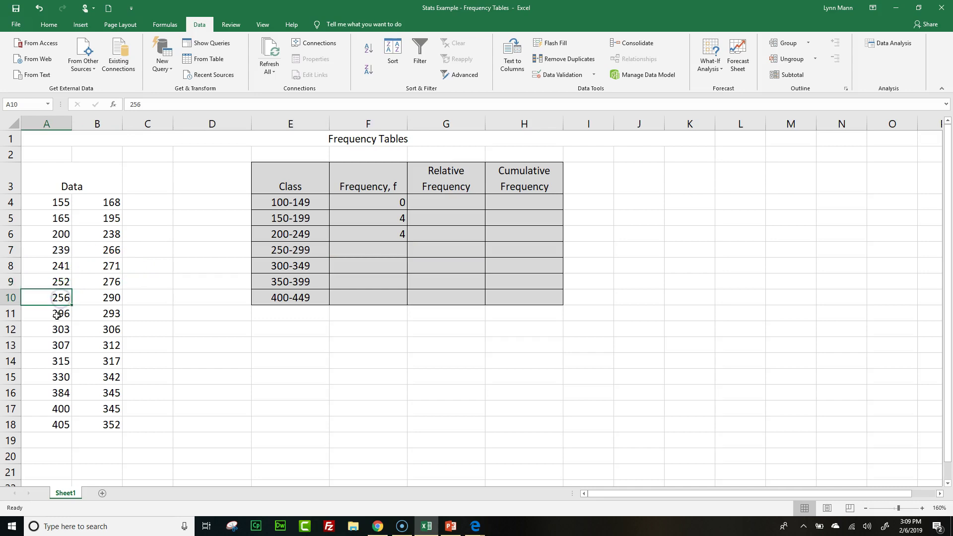
pyautogui.click(58, 314)
pyautogui.click(100, 249)
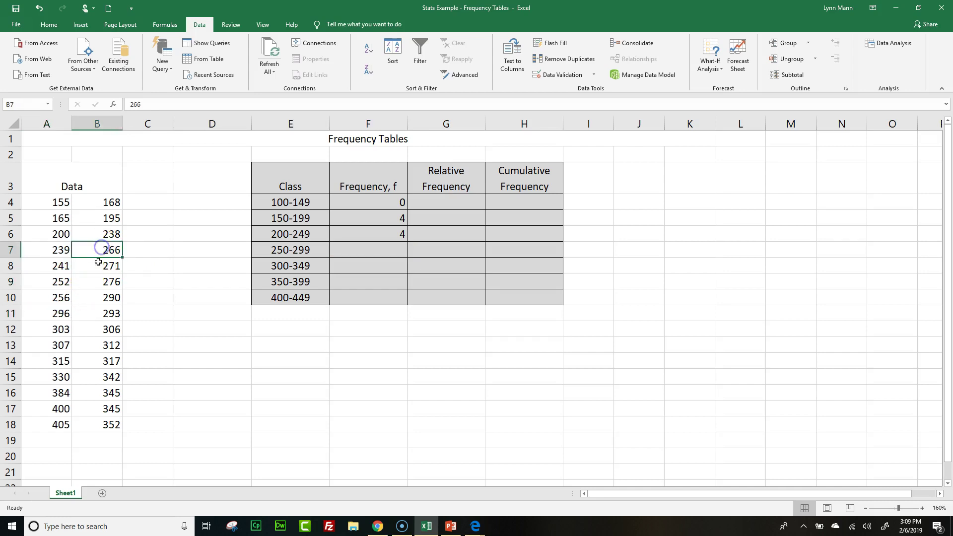
pyautogui.click(95, 267)
pyautogui.click(97, 283)
pyautogui.click(97, 297)
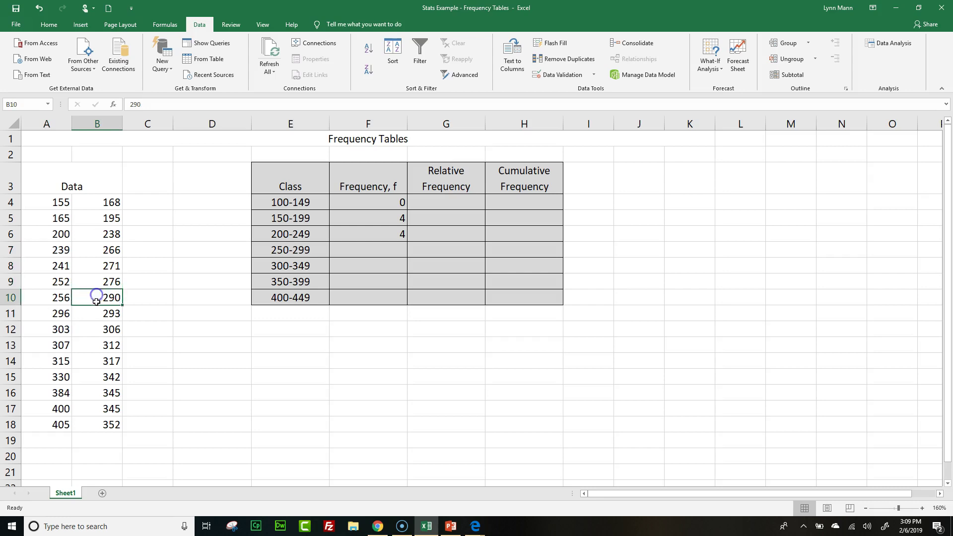
pyautogui.click(97, 313)
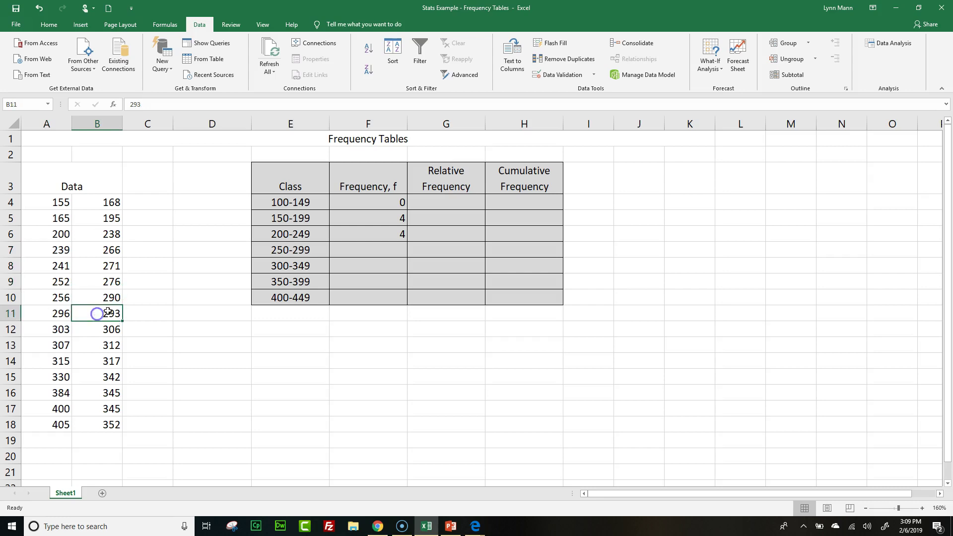
pyautogui.click(368, 251)
pyautogui.write('8')
pyautogui.press('Return')
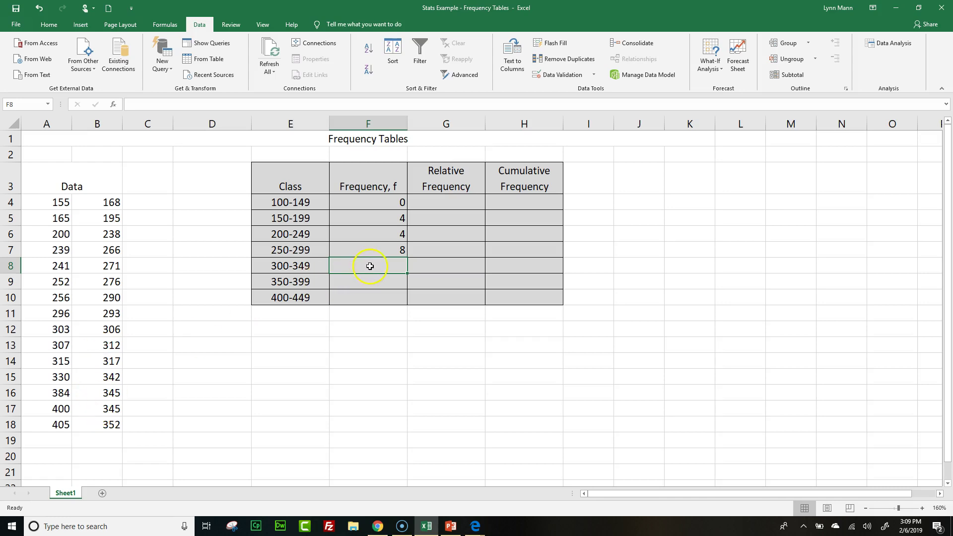
# - Enter frequencies 10, 2 and 2 for classes 300-349, 350-399 and 400-449
pyautogui.write('10')
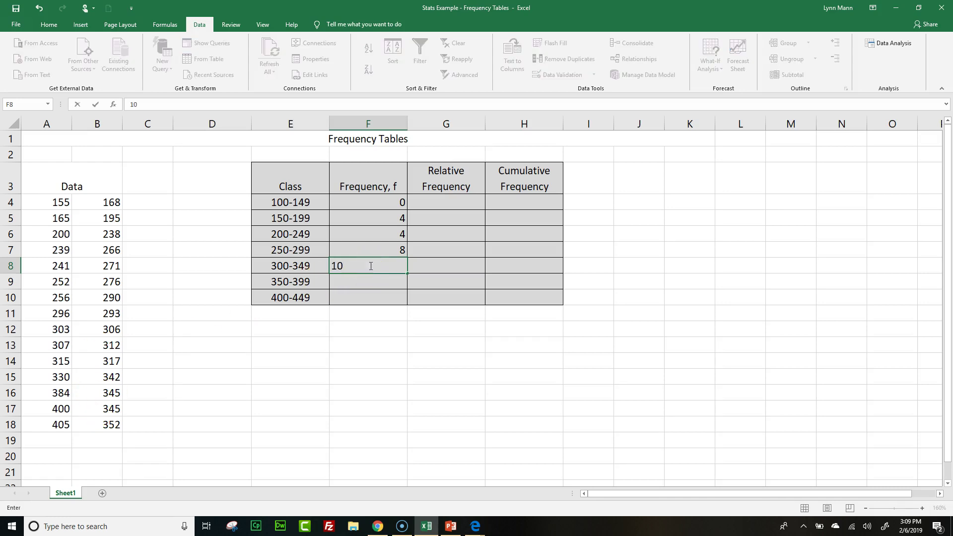
pyautogui.press('Return')
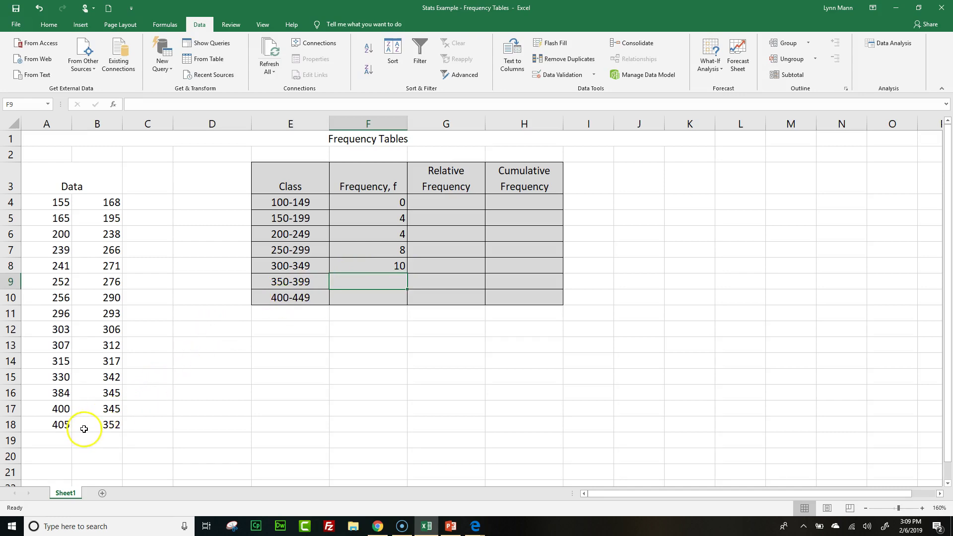
pyautogui.click(59, 397)
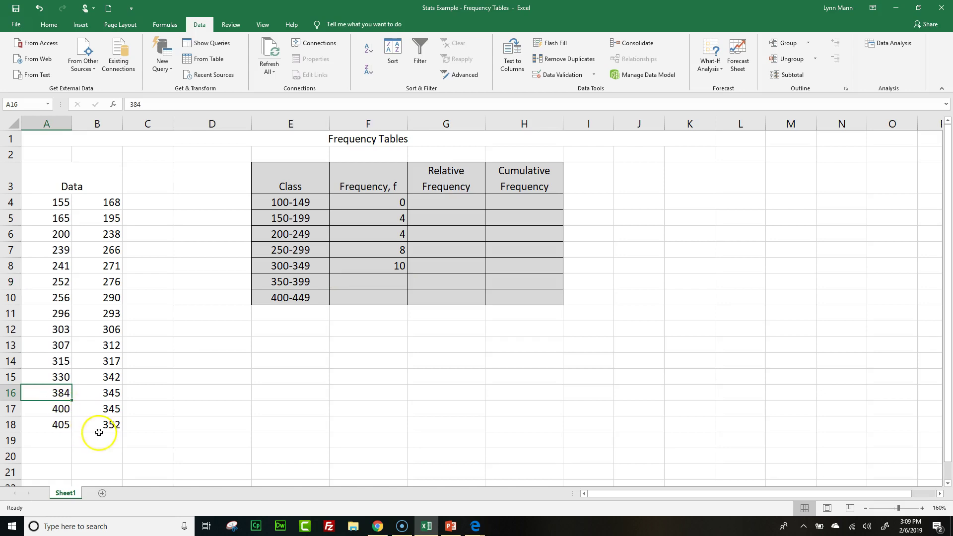
pyautogui.click(392, 281)
pyautogui.write('2')
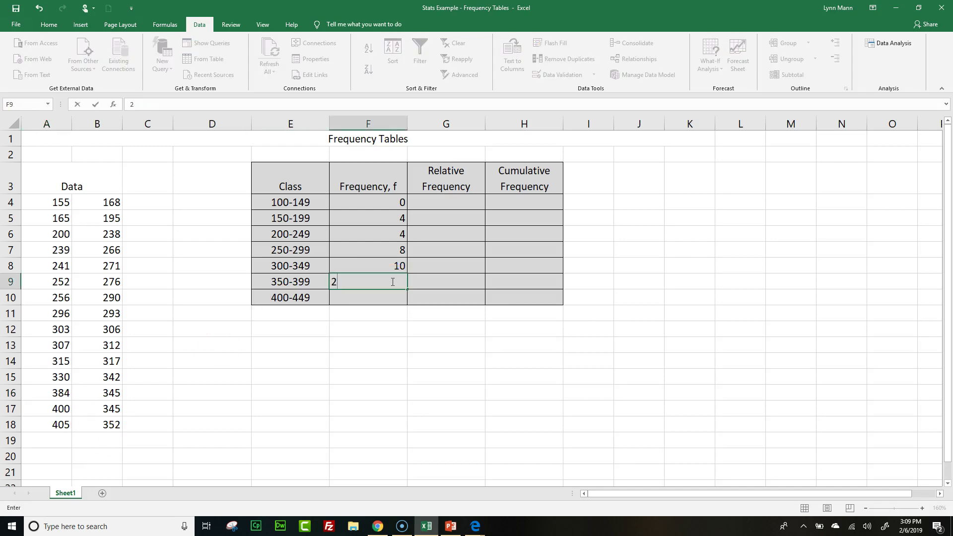
pyautogui.press('Return')
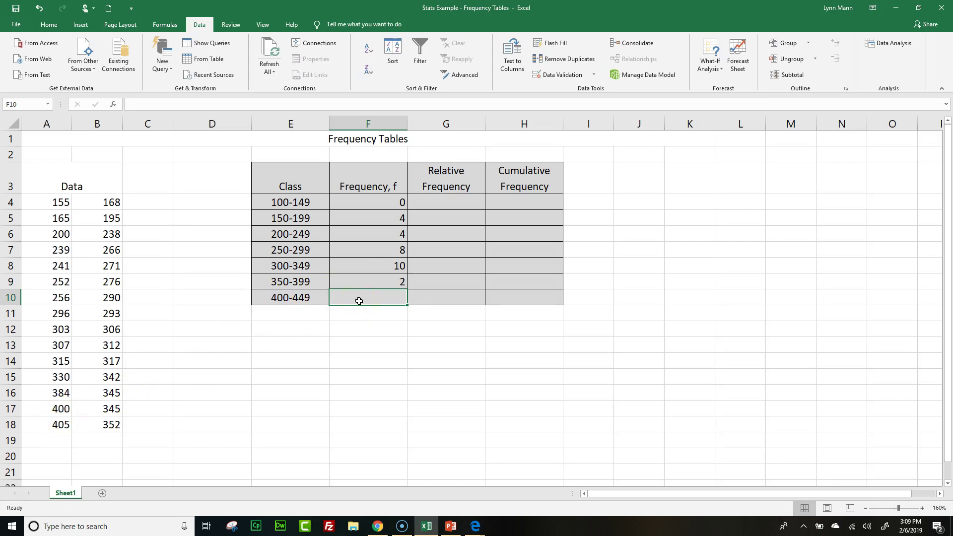
pyautogui.write('2')
pyautogui.press('Return')
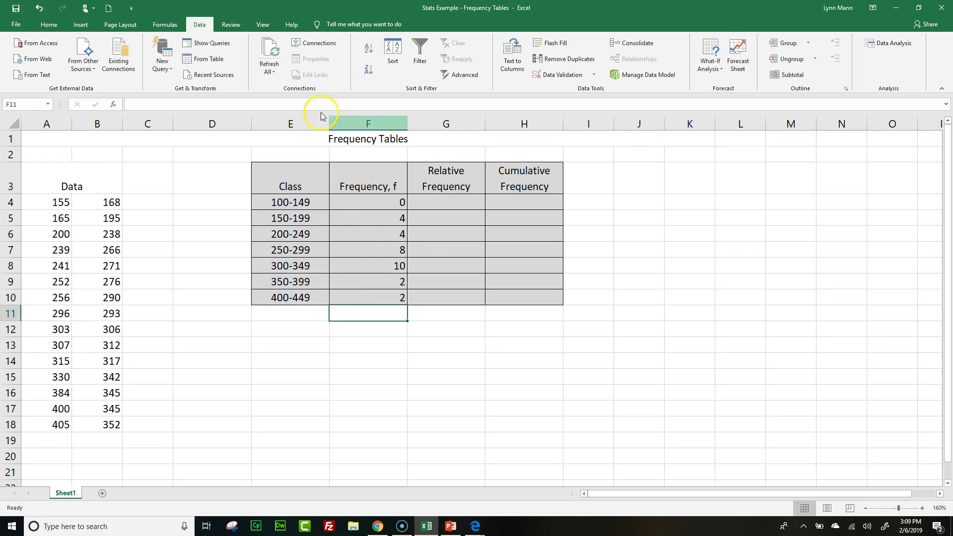
# - AutoSum the frequency column into F11, giving a total of 30
pyautogui.click(49, 25)
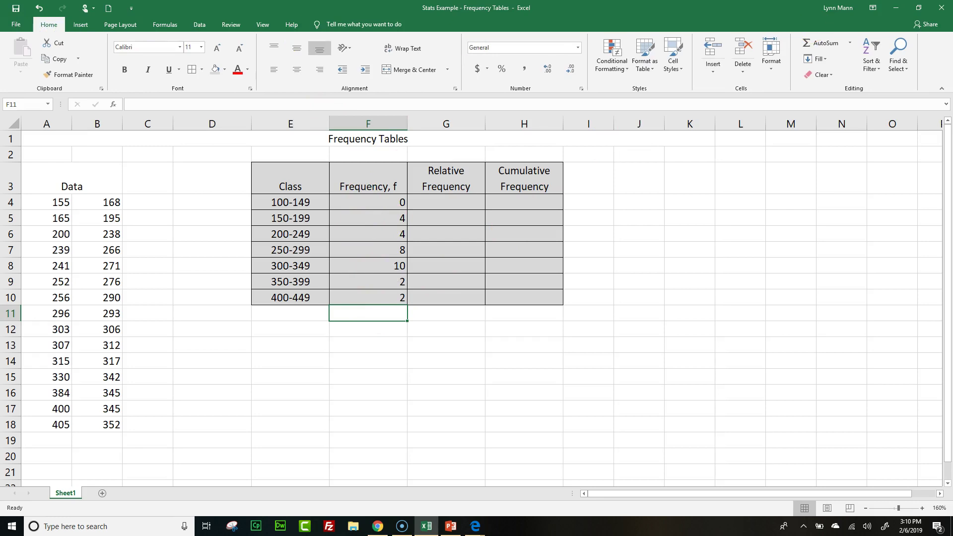
pyautogui.click(826, 45)
pyautogui.press('Return')
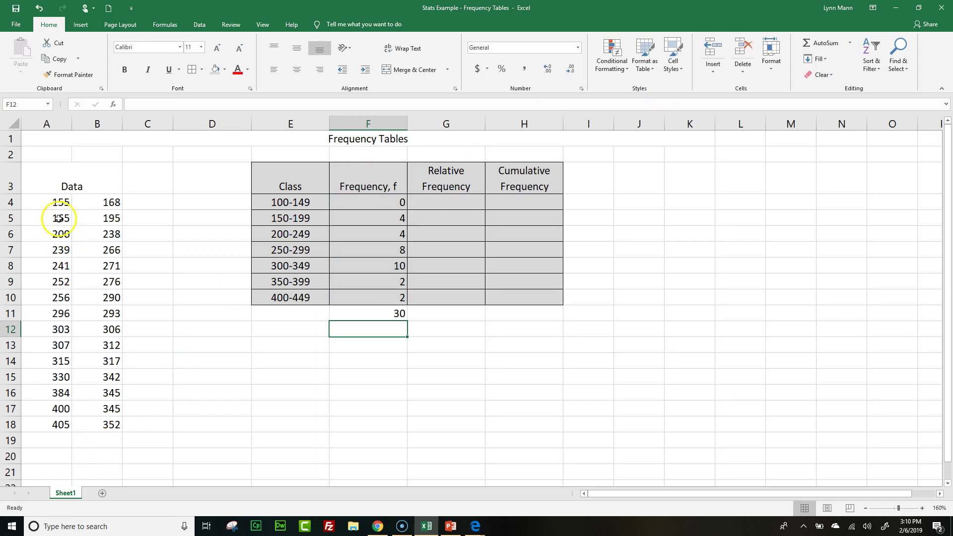
# - Enter =COUNT(A4:B18) in B19 to count the raw data values
pyautogui.click(107, 440)
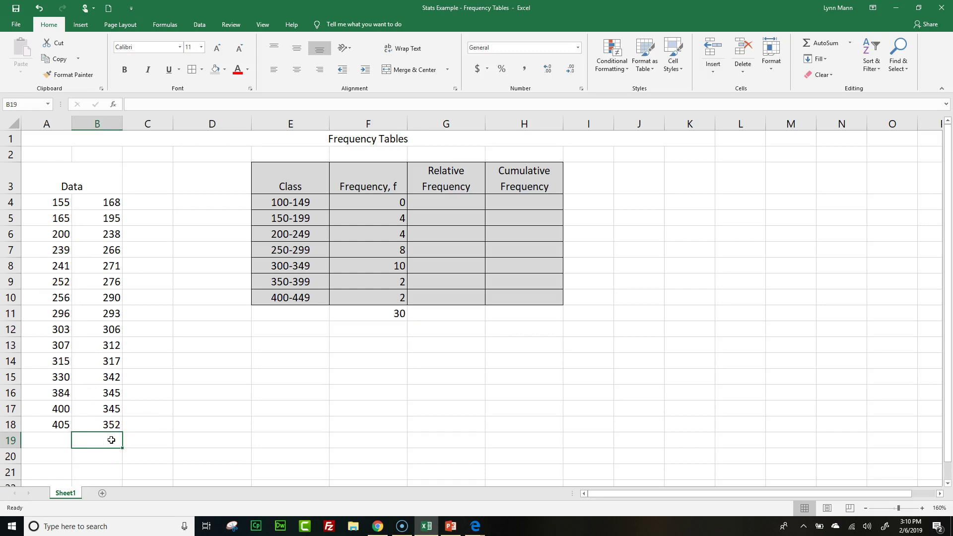
pyautogui.write('=count')
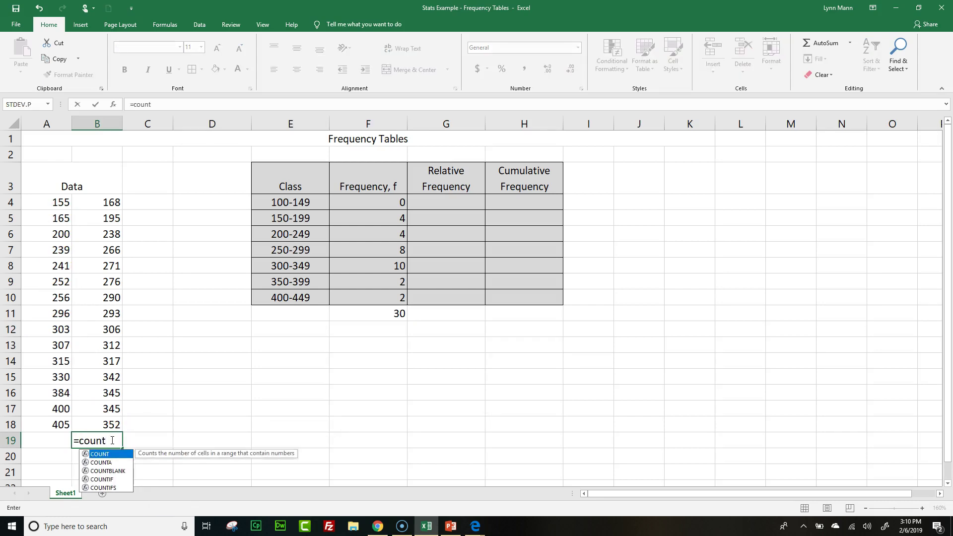
pyautogui.write('(')
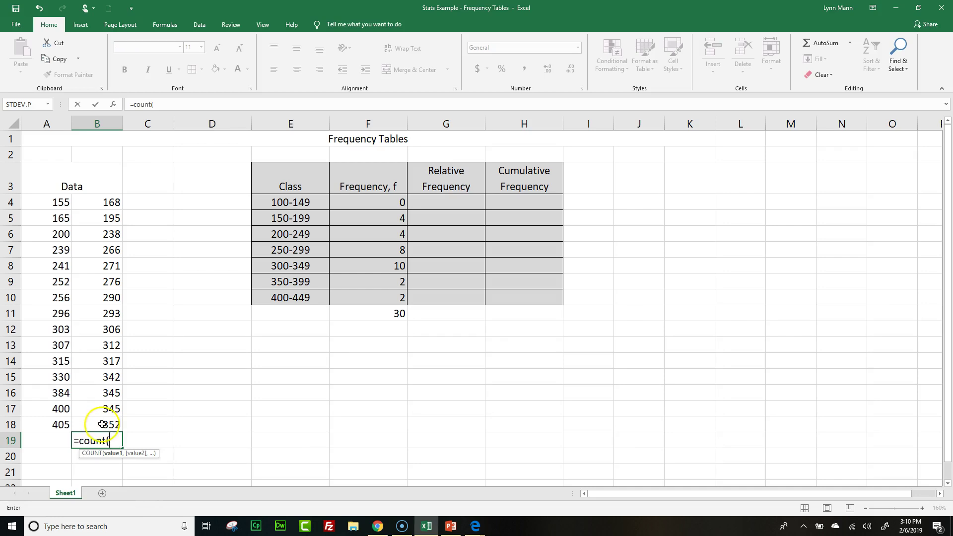
pyautogui.moveTo(112, 425); pyautogui.dragTo(39, 209)
pyautogui.write(')')
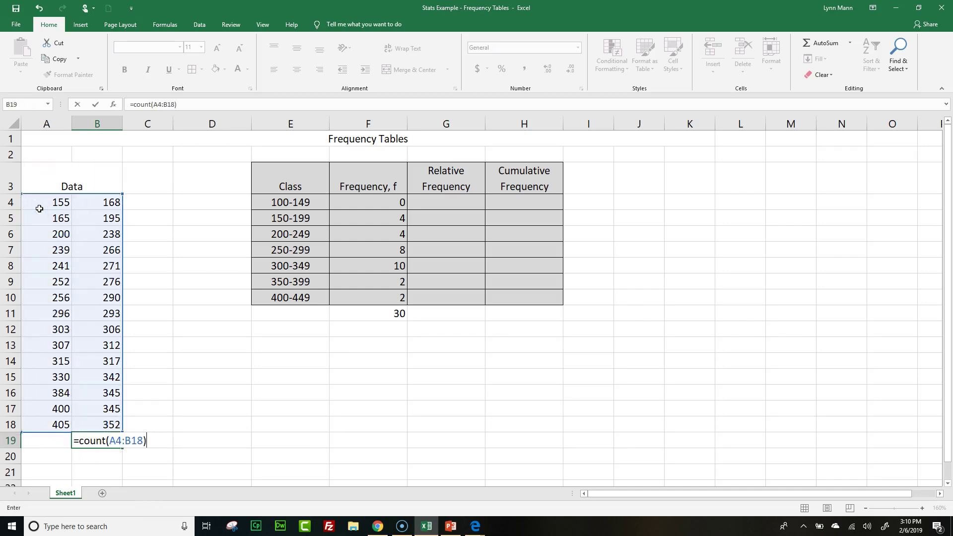
pyautogui.press('Return')
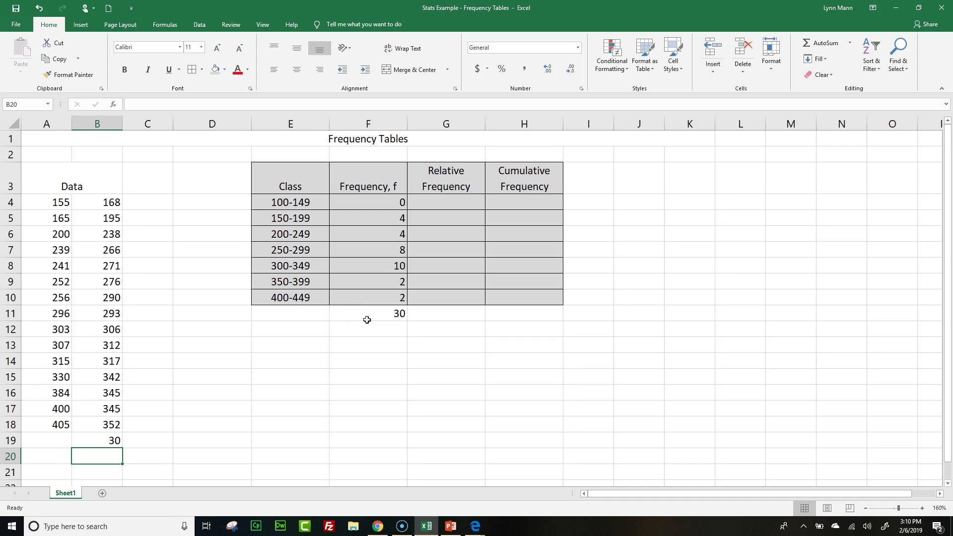
# - Center the frequency values in F4:F10
pyautogui.moveTo(385, 201); pyautogui.dragTo(392, 296)
pyautogui.click(296, 77)
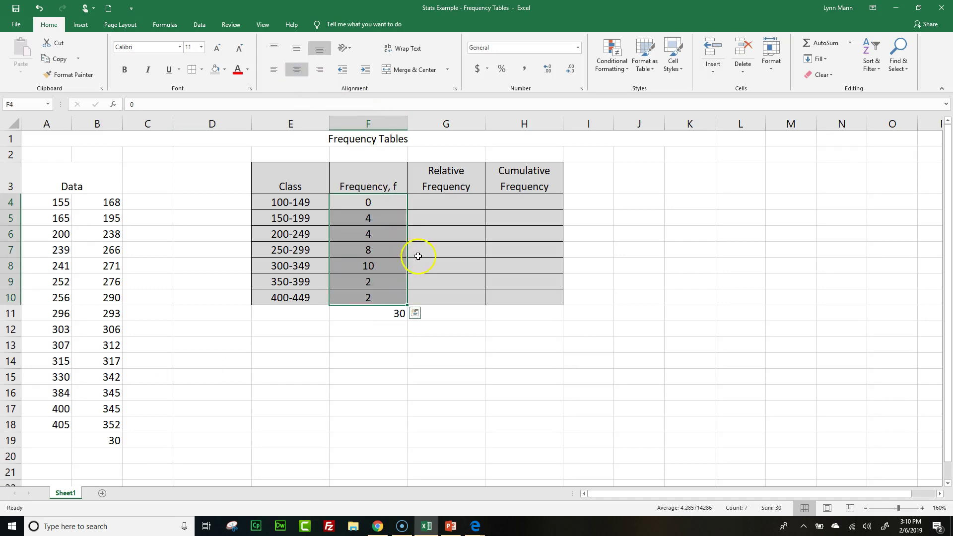
pyautogui.click(454, 315)
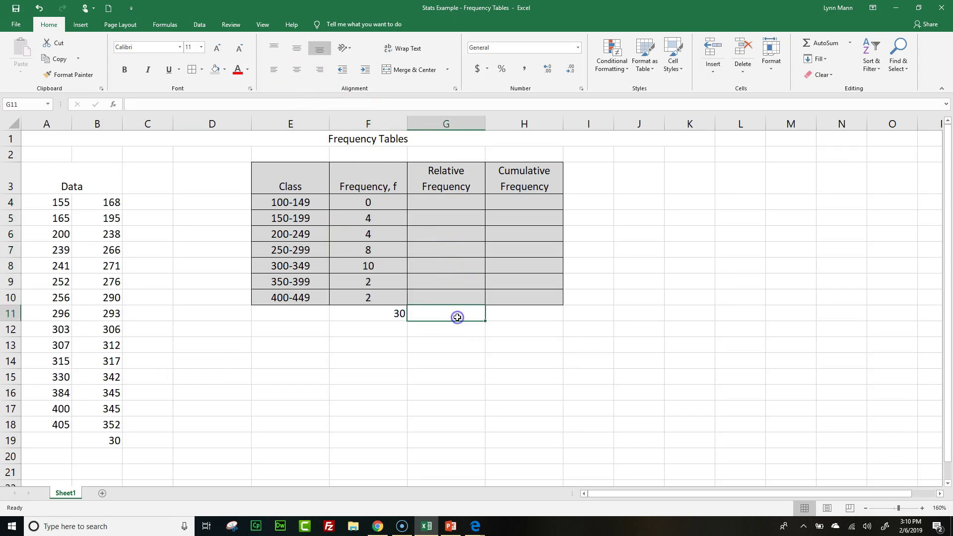
# - Enter =F4 in H4 and the running total =H4+F5 in H5
pyautogui.click(523, 203)
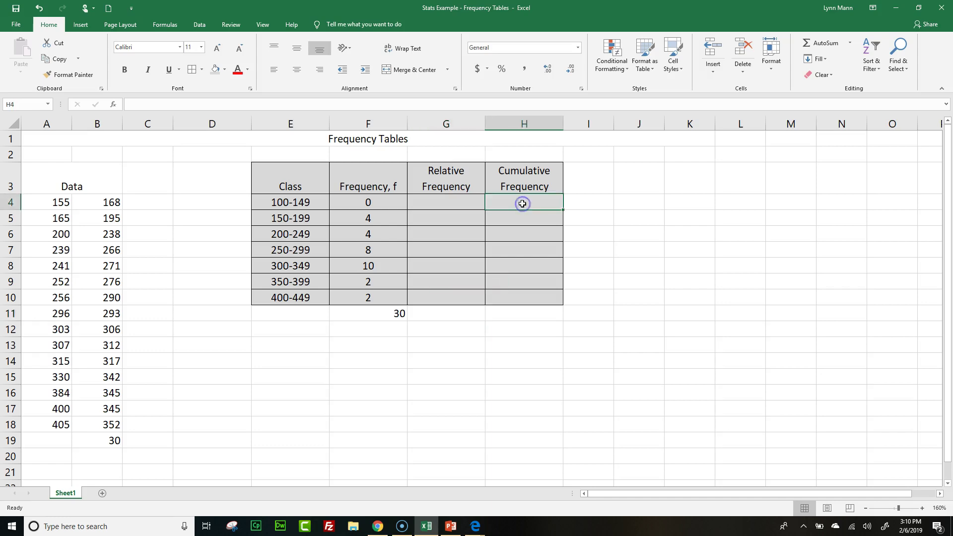
pyautogui.write('=')
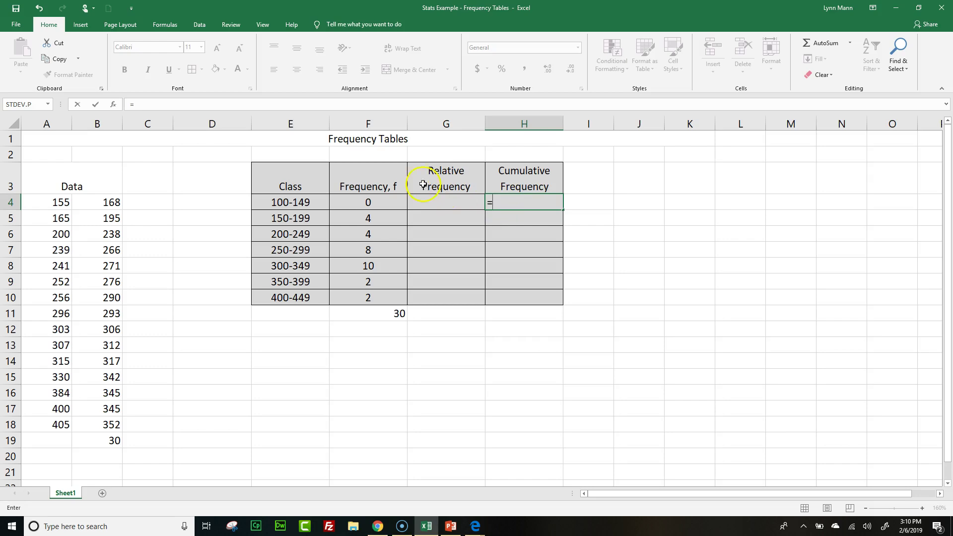
pyautogui.click(367, 201)
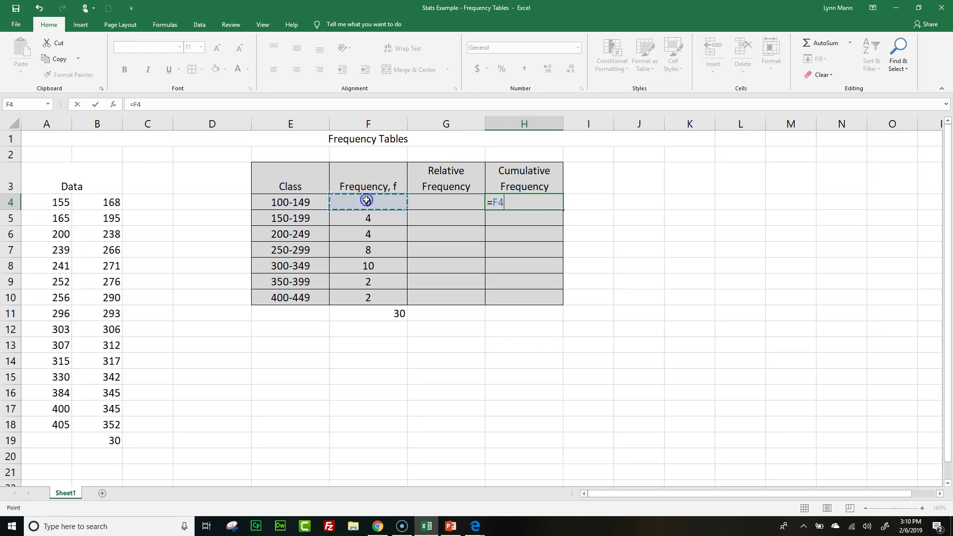
pyautogui.press('Return')
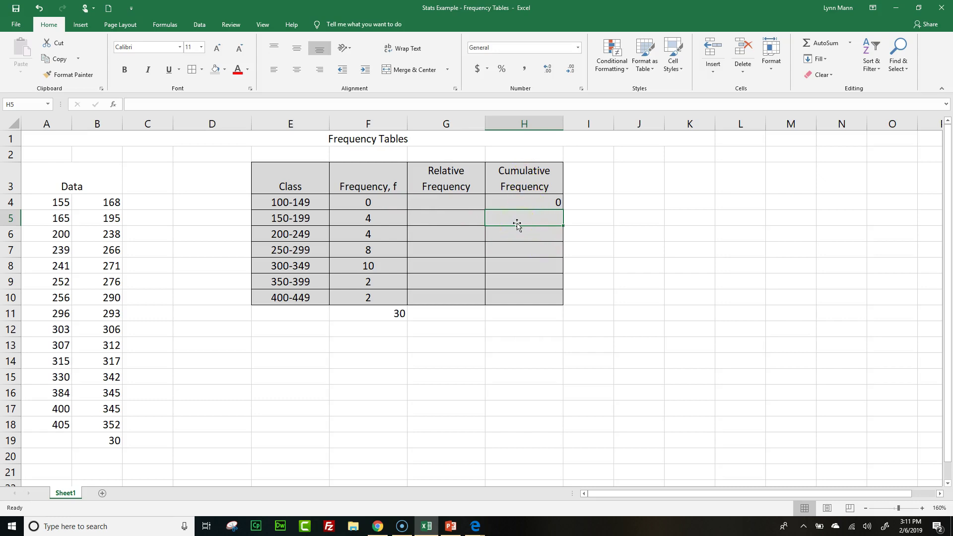
pyautogui.write('=')
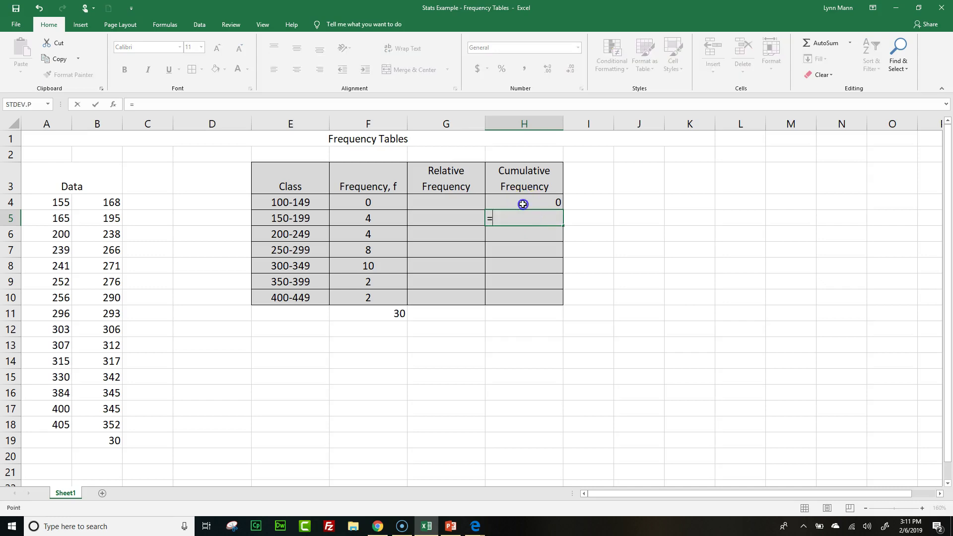
pyautogui.click(524, 204)
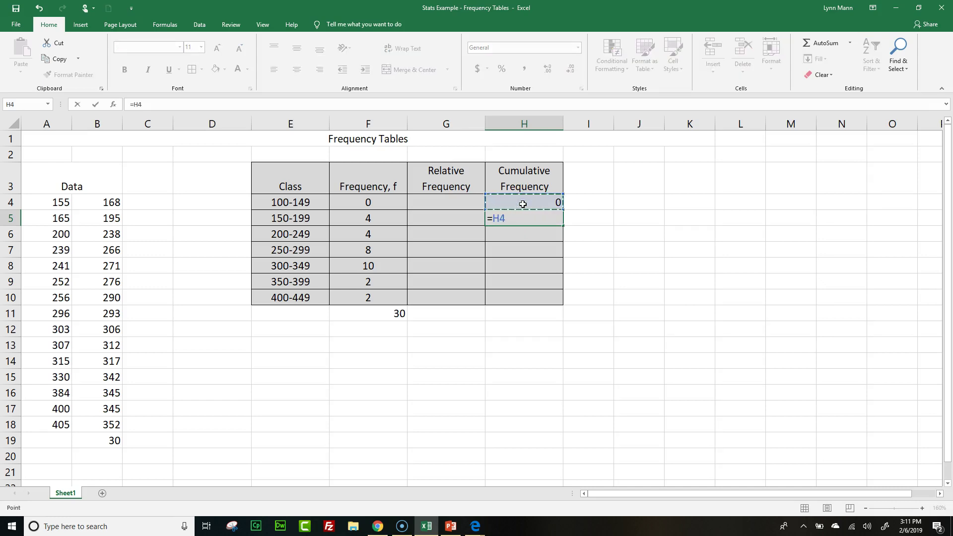
pyautogui.write('+')
pyautogui.click(374, 217)
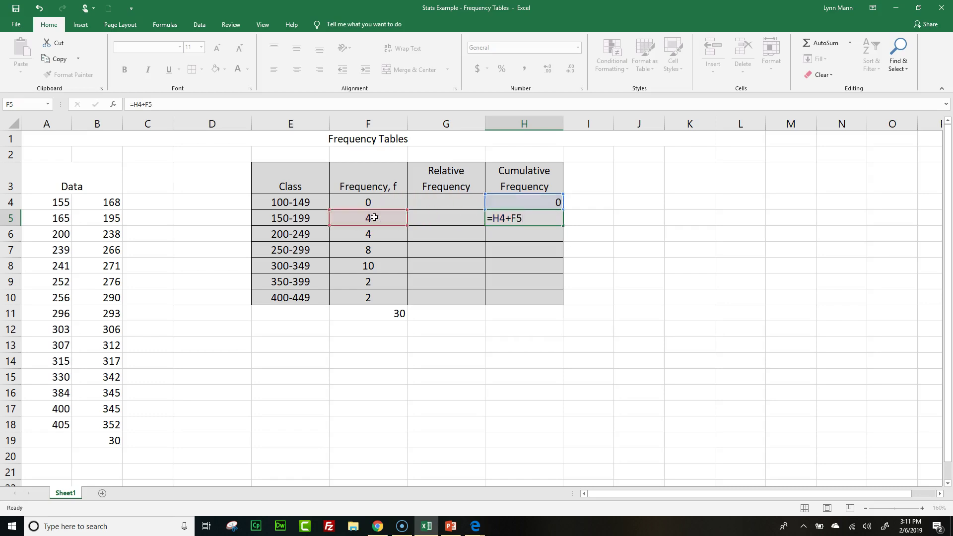
pyautogui.press('Return')
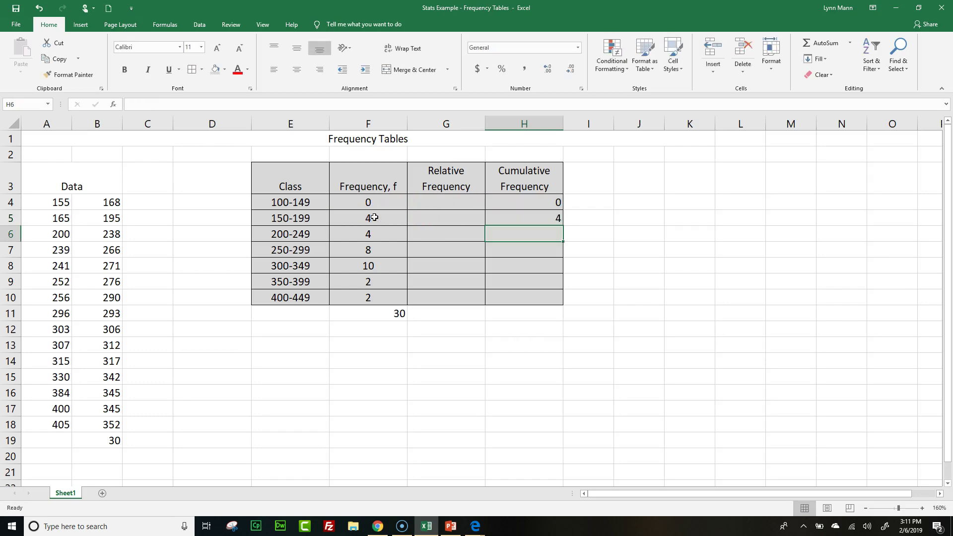
# - Fill the running total formula down to H10, ending at 30
pyautogui.click(538, 218)
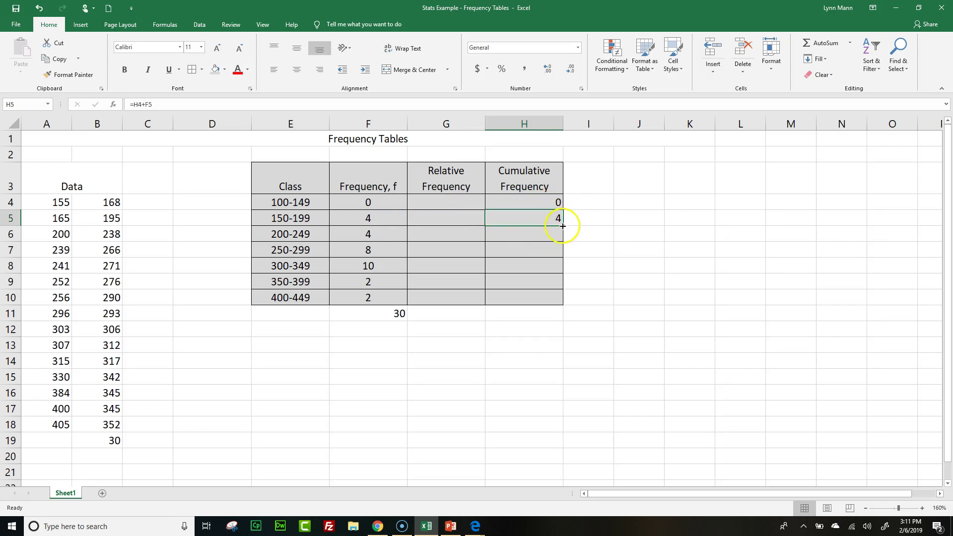
pyautogui.moveTo(562, 227); pyautogui.dragTo(557, 305)
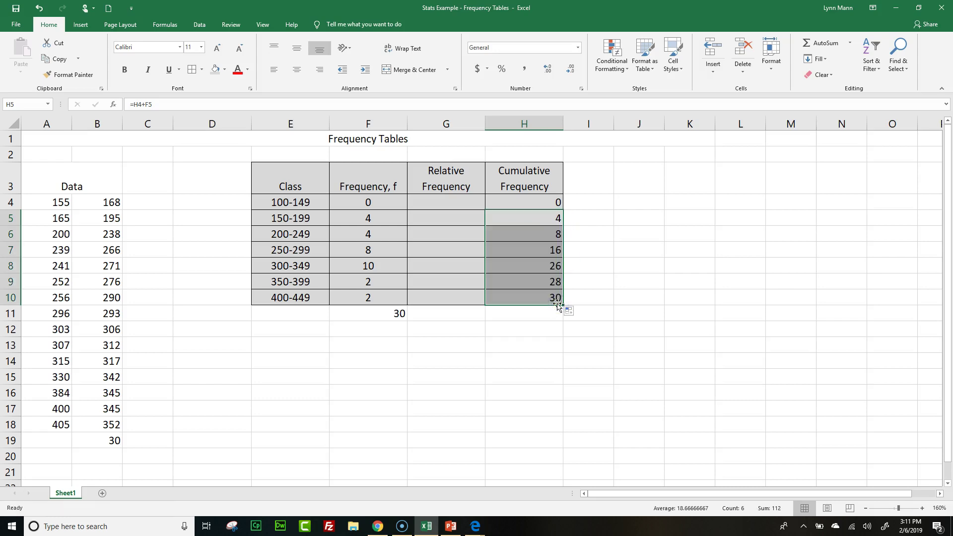
pyautogui.click(600, 260)
pyautogui.click(546, 301)
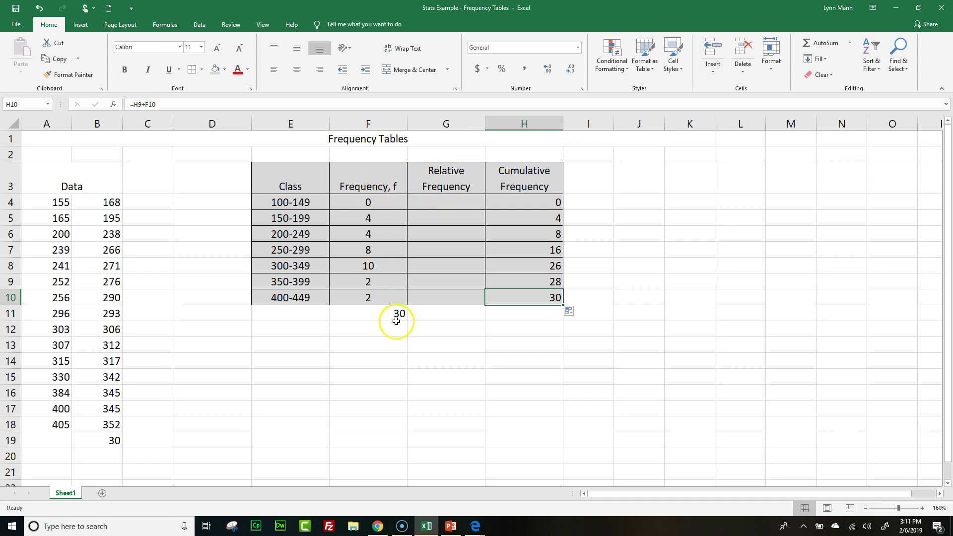
# - Enter the relative frequency formula =F4/$H$10 in G4
pyautogui.click(452, 202)
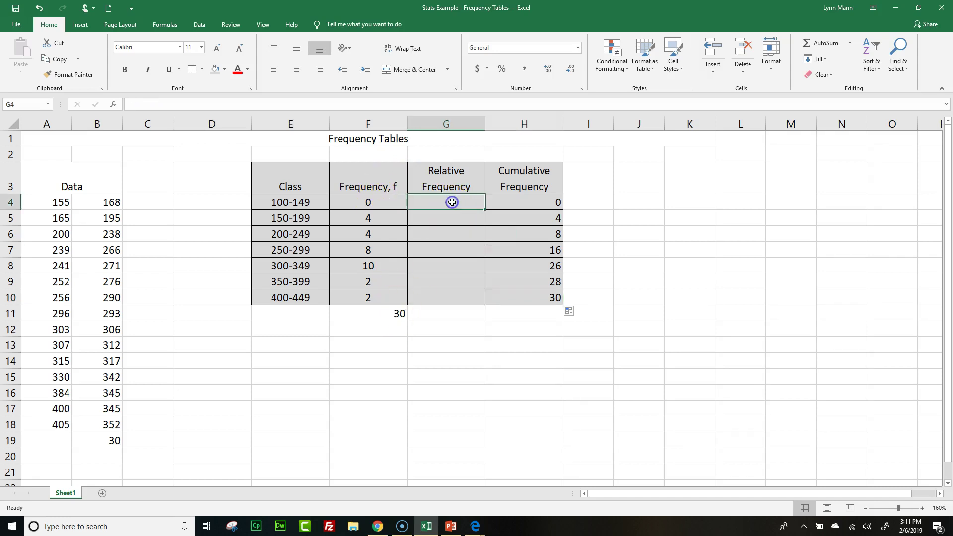
pyautogui.write('=')
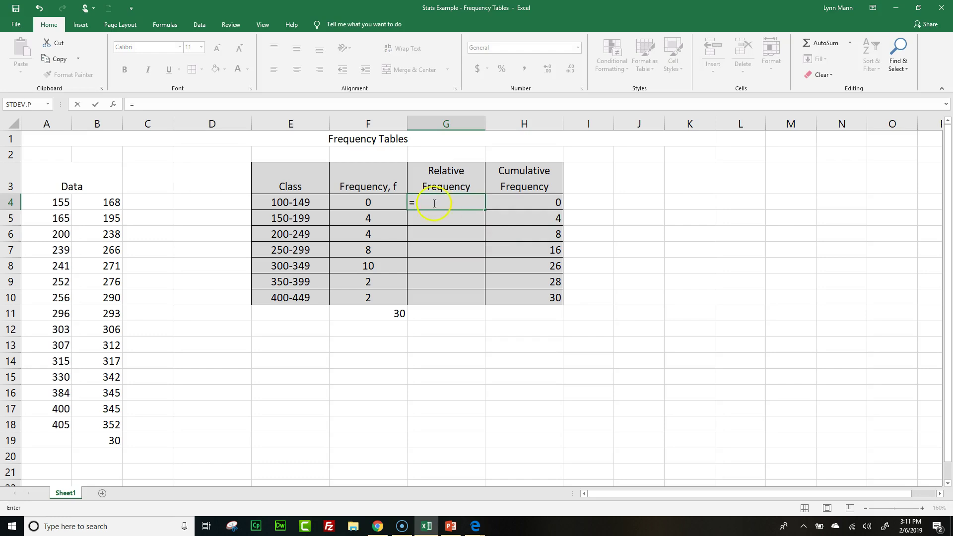
pyautogui.click(373, 209)
pyautogui.write('/')
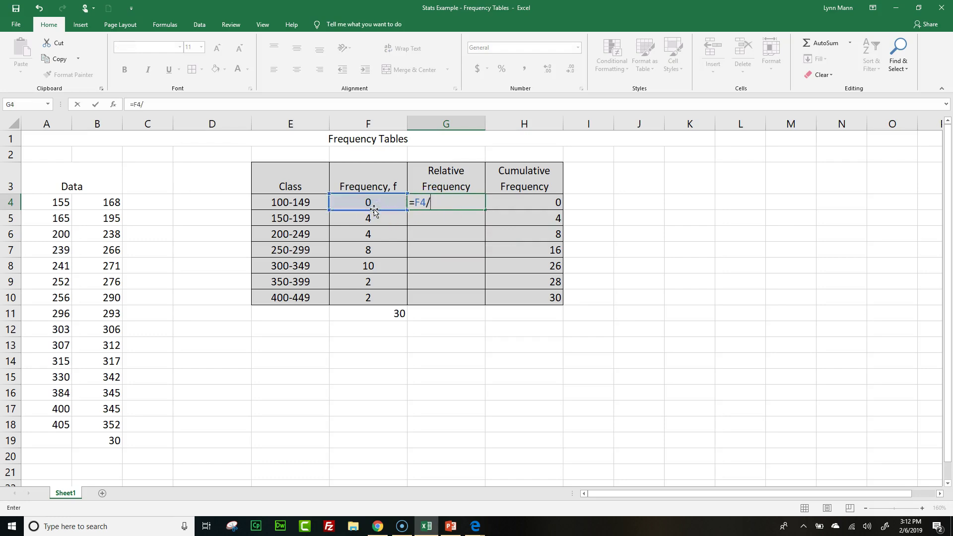
pyautogui.click(522, 296)
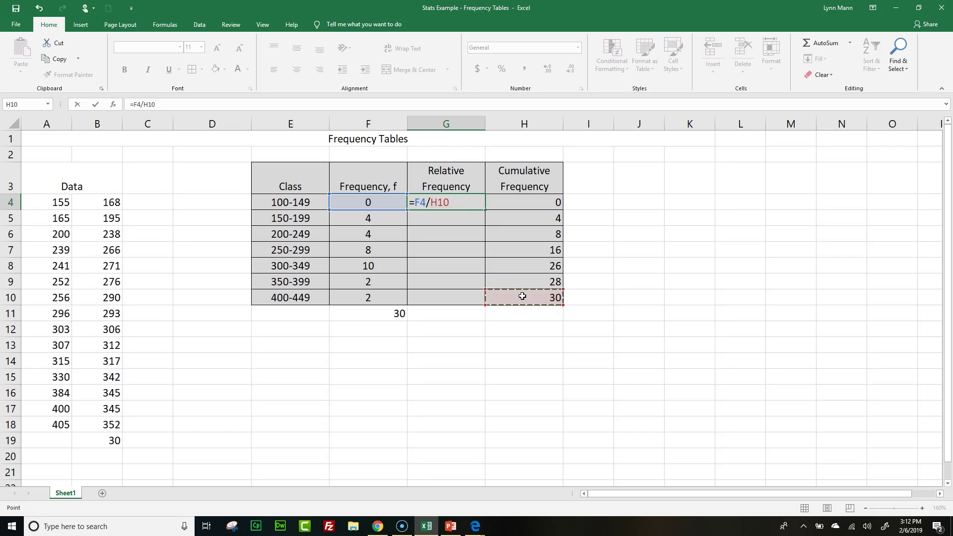
pyautogui.press('F4')
pyautogui.press('Return')
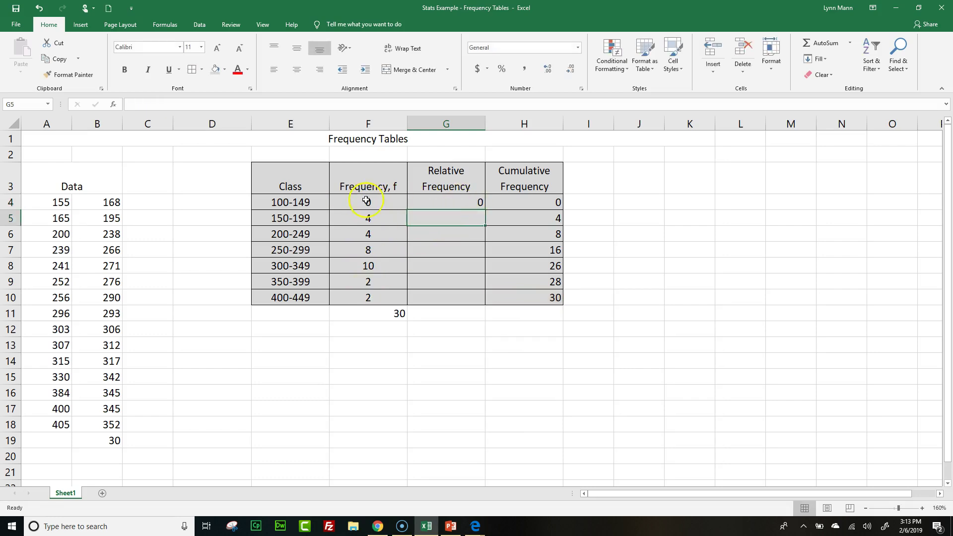
# - Fill the relative frequency formula down from G4 to G10
pyautogui.click(476, 202)
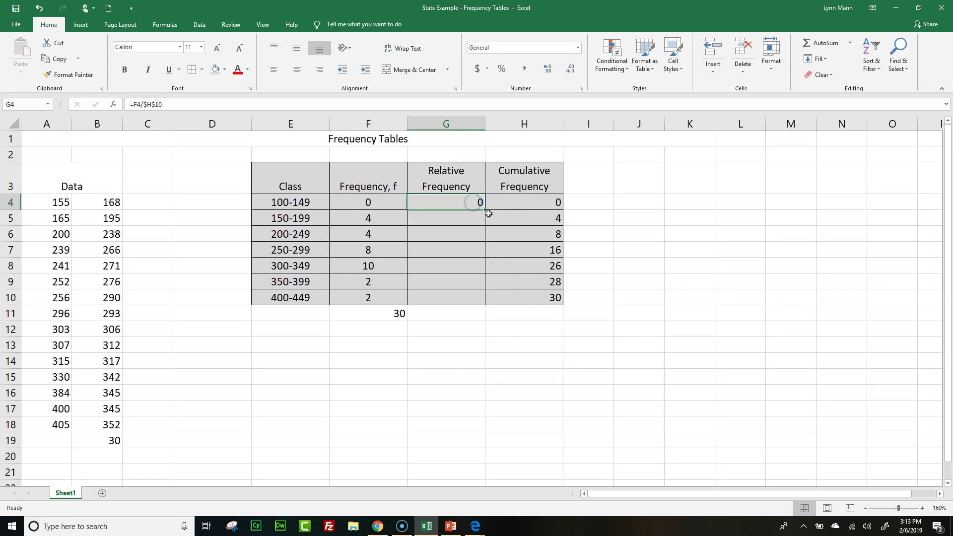
pyautogui.moveTo(484, 210); pyautogui.dragTo(484, 304)
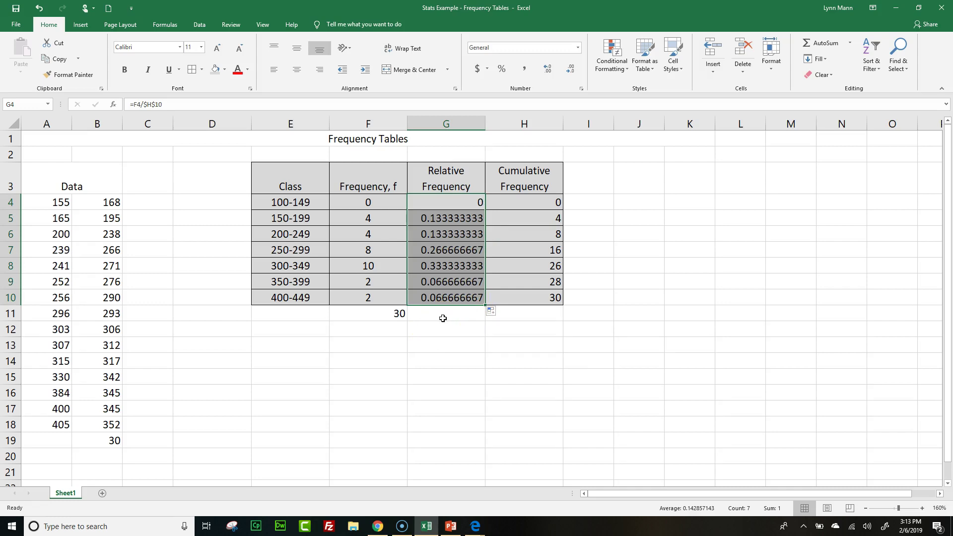
pyautogui.click(443, 318)
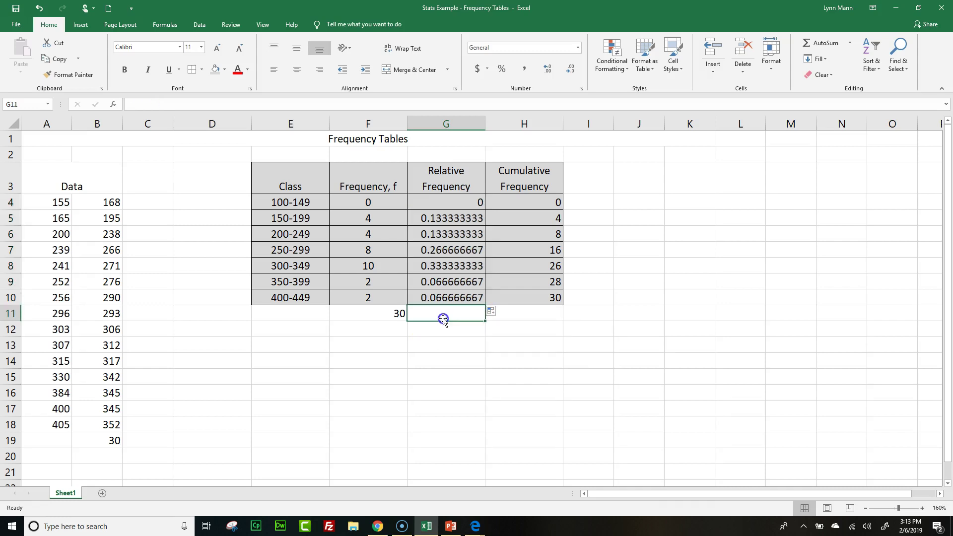
# - Reduce the relative frequencies in G5:G10 to four decimal places
pyautogui.moveTo(447, 214); pyautogui.dragTo(450, 300)
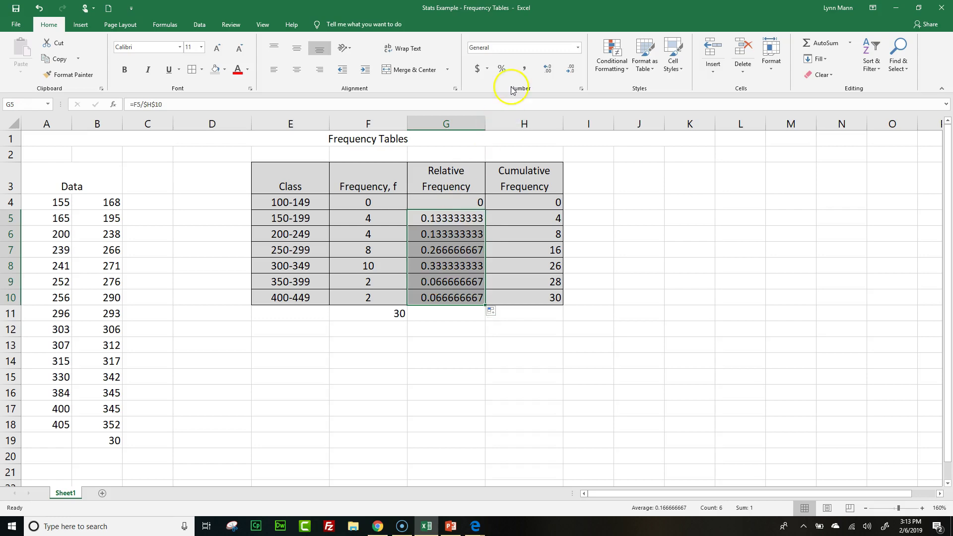
pyautogui.click(571, 70)
pyautogui.click(571, 70)
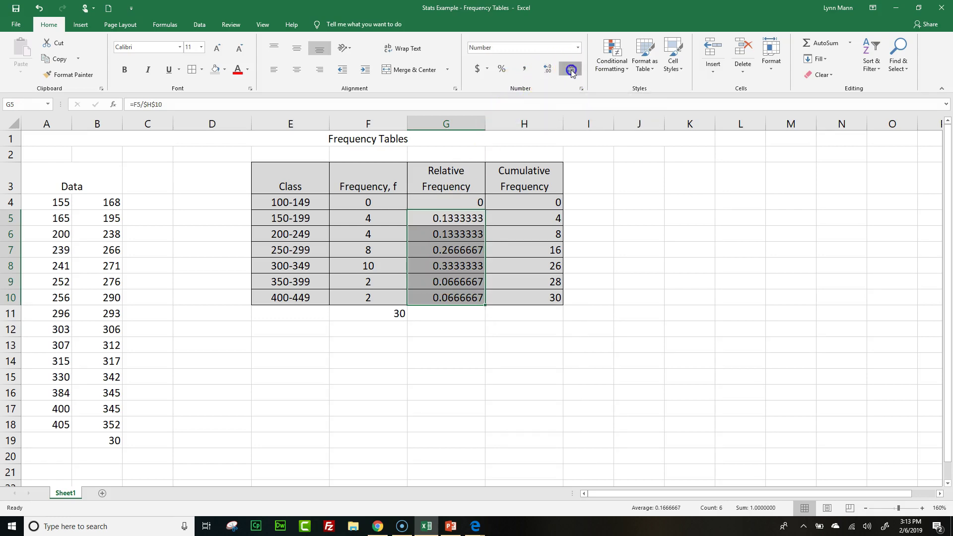
pyautogui.click(570, 70)
pyautogui.click(571, 70)
pyautogui.click(571, 70)
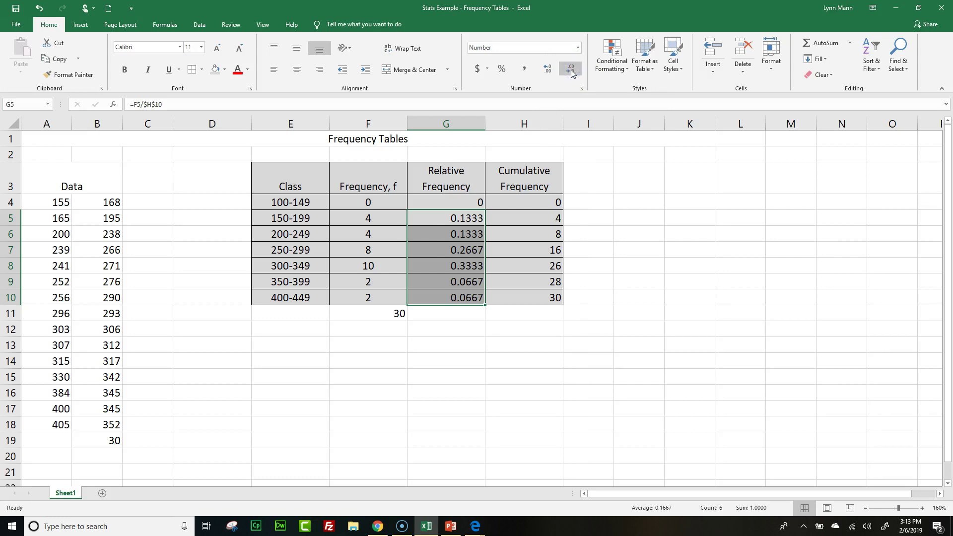
pyautogui.click(432, 313)
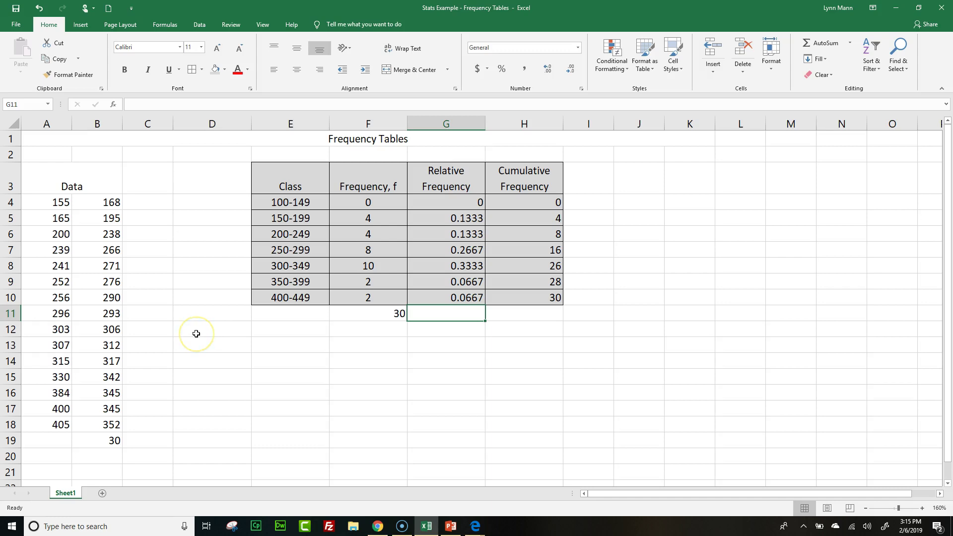
# - Type the labels Low, High and Classes into D12, E12 and F12
pyautogui.click(196, 334)
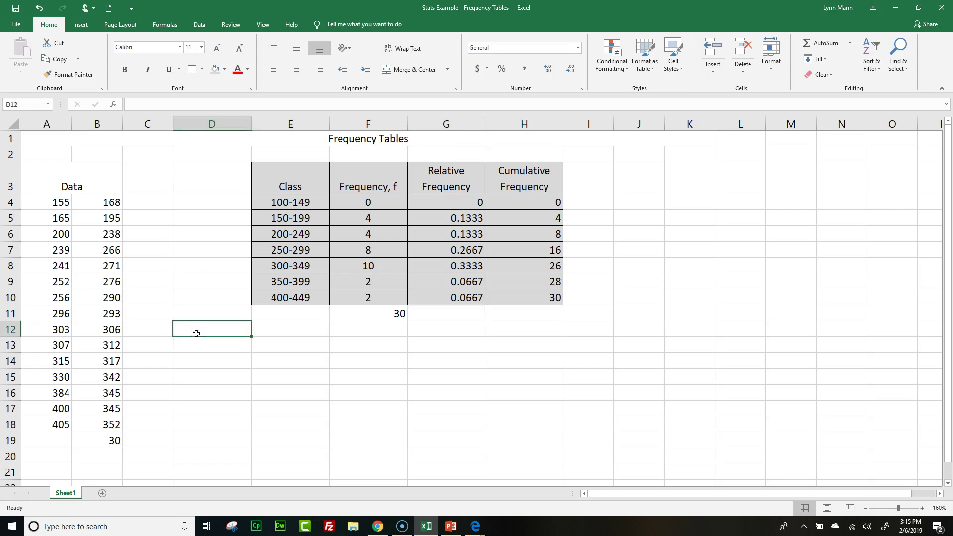
pyautogui.write('Low')
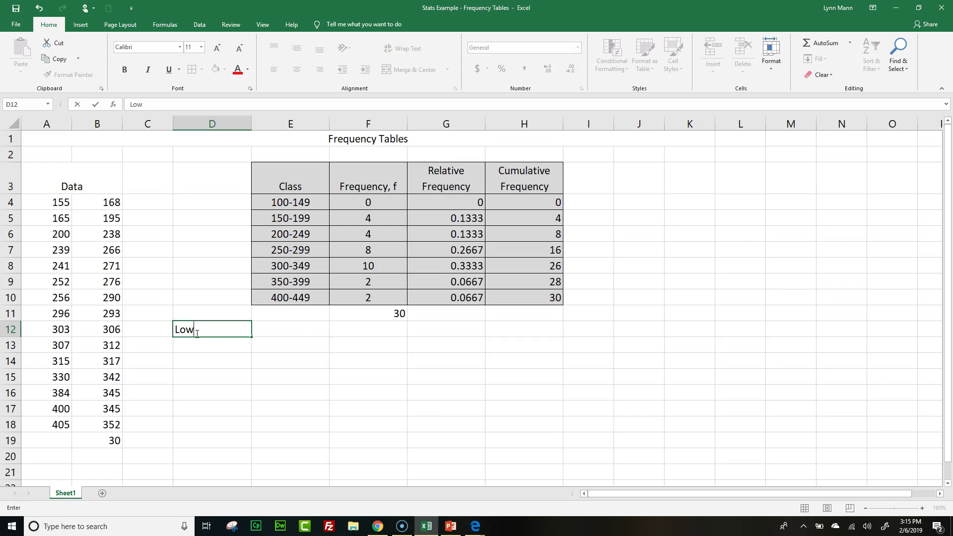
pyautogui.press('Tab')
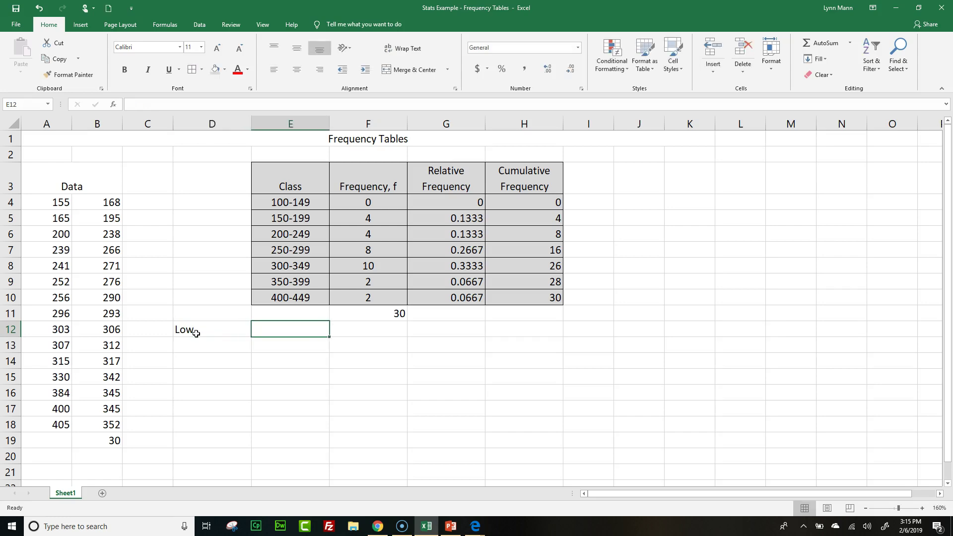
pyautogui.write('High')
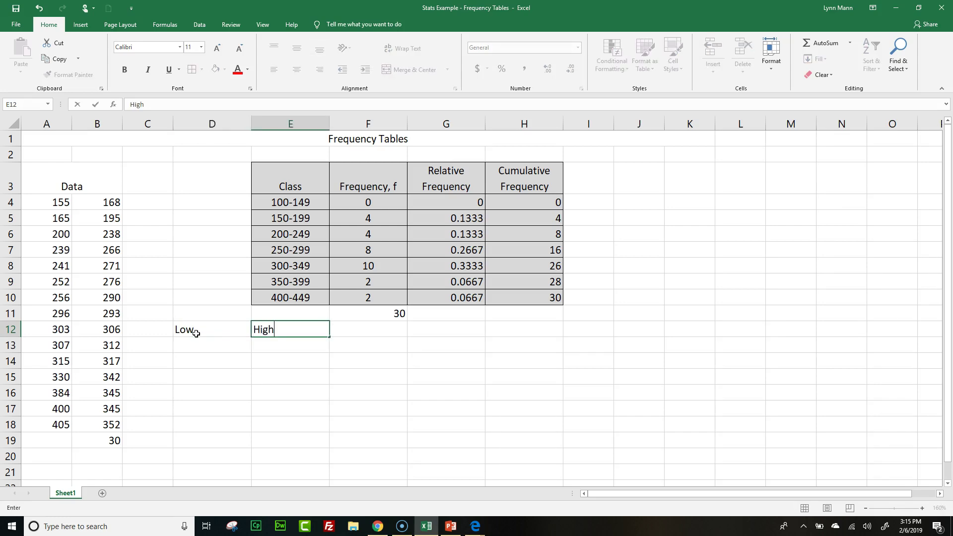
pyautogui.press('Tab')
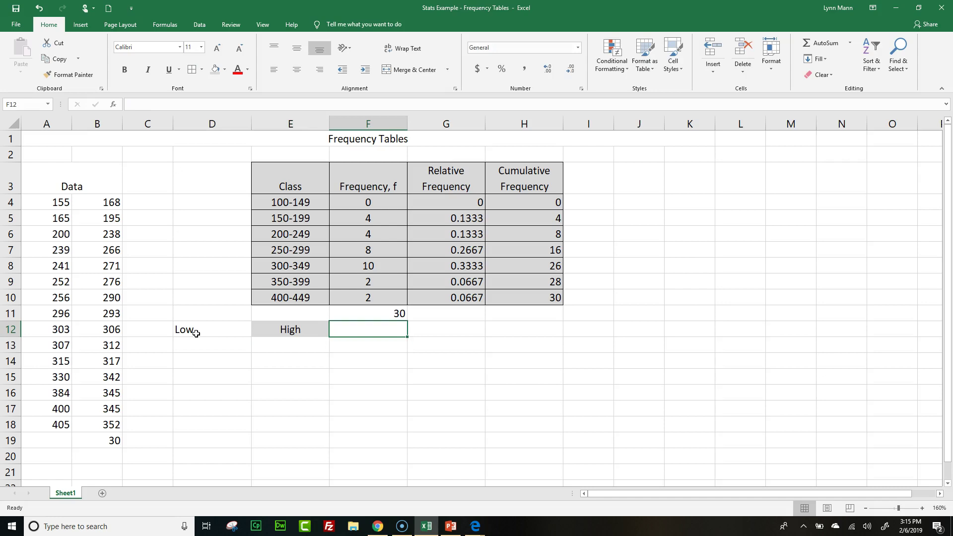
pyautogui.write('Class')
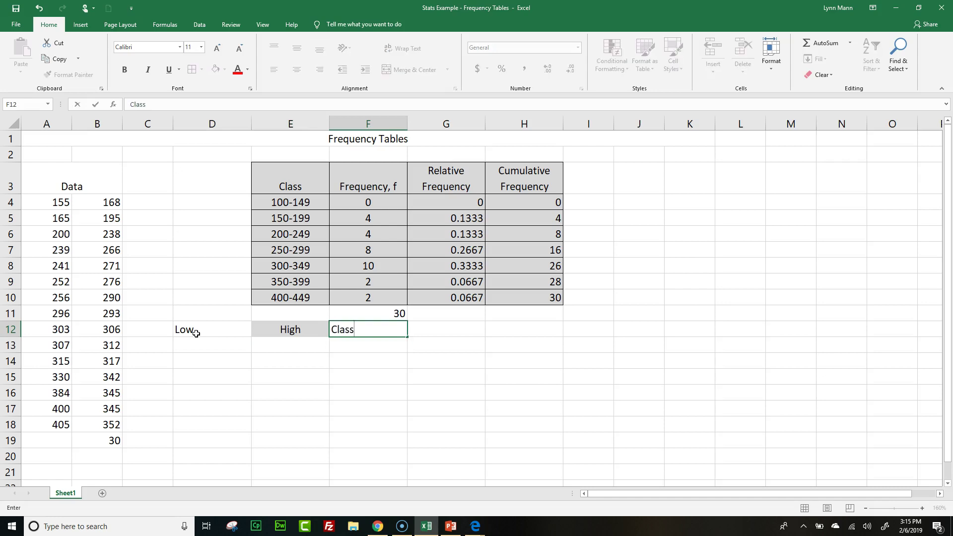
pyautogui.write('es')
pyautogui.press('Return')
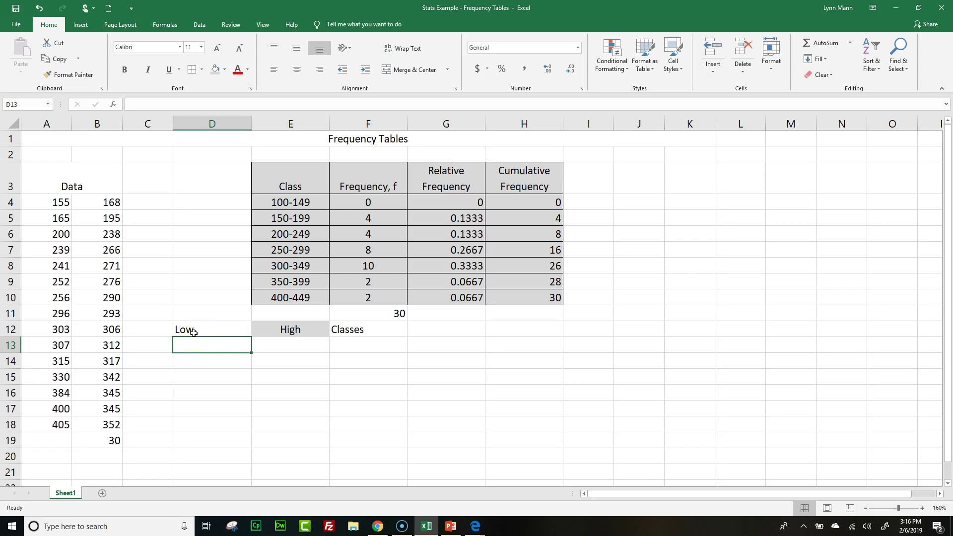
# - Enter =MIN(A4:B18) in D13, giving the lowest value 155
pyautogui.moveTo(59, 201); pyautogui.dragTo(83, 428)
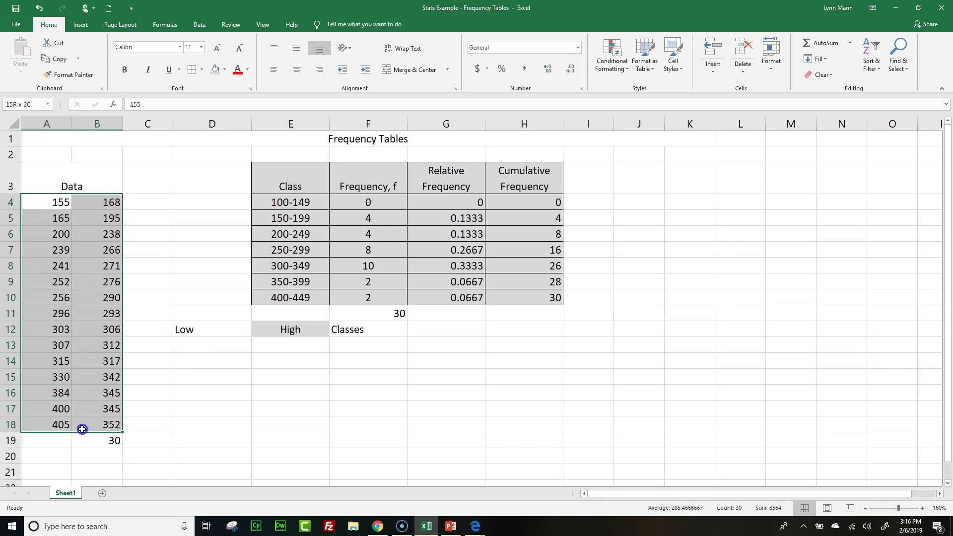
pyautogui.click(197, 346)
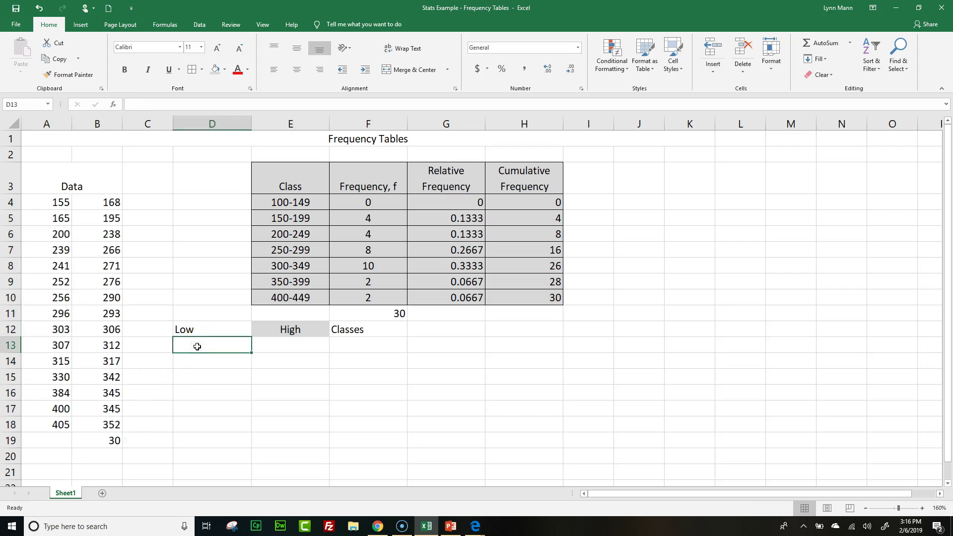
pyautogui.write('=min')
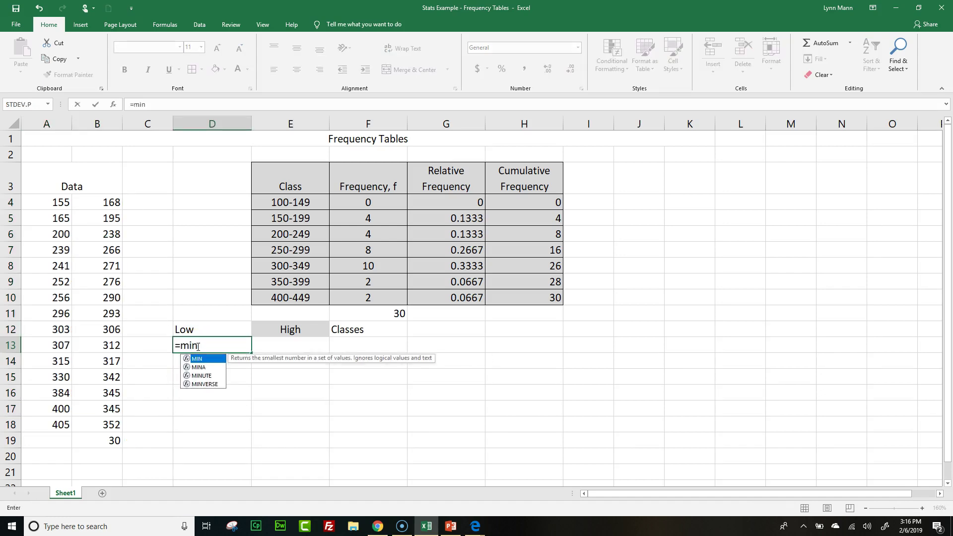
pyautogui.write('(')
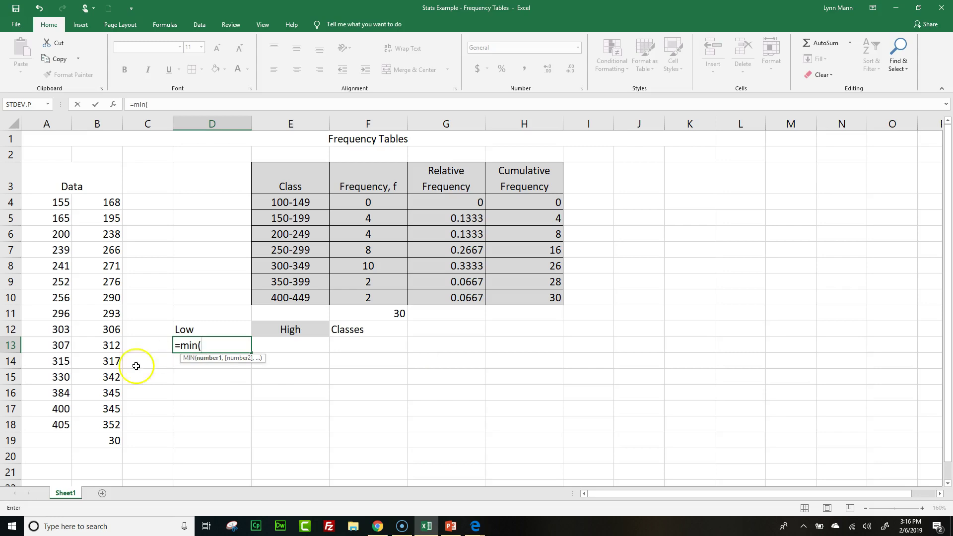
pyautogui.moveTo(55, 203); pyautogui.dragTo(95, 428)
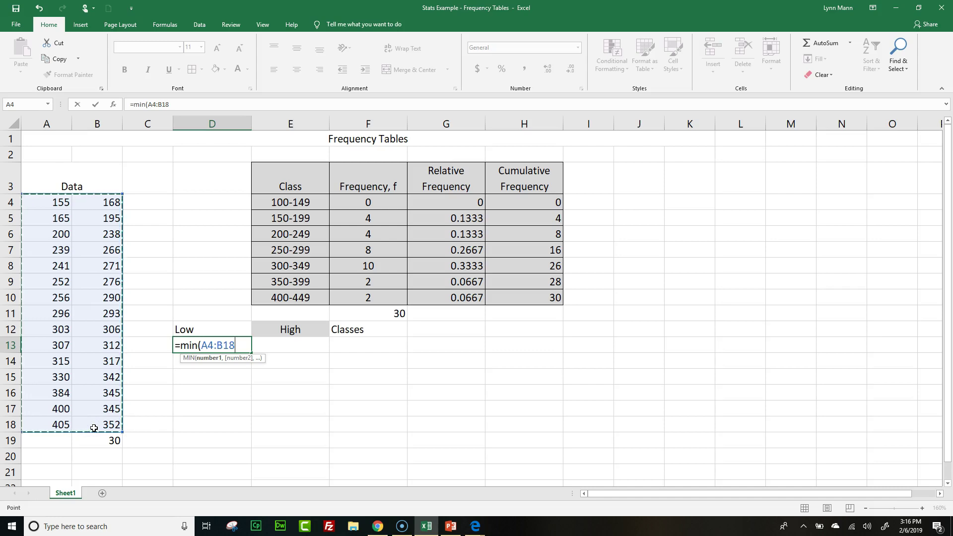
pyautogui.write(')')
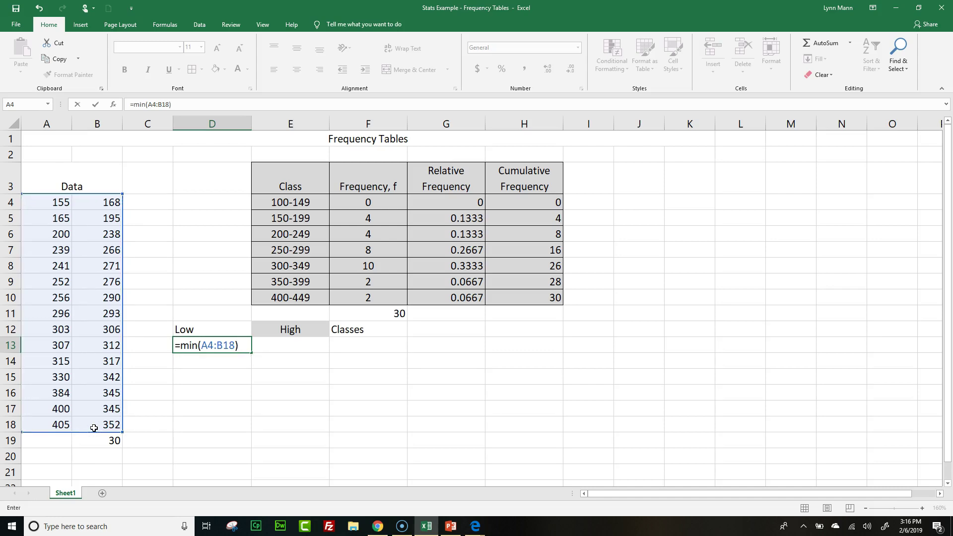
pyautogui.press('Return')
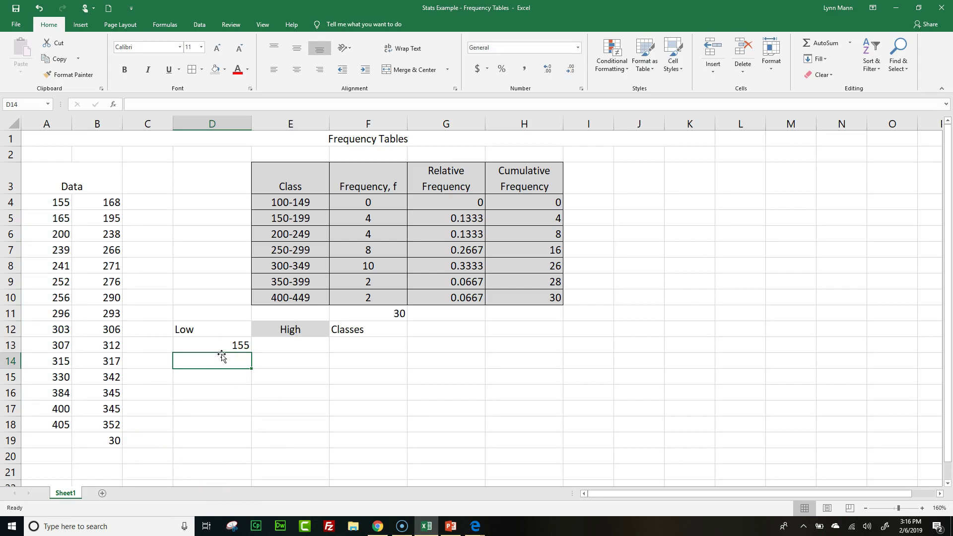
# - Enter =MAX(A4:B18) in E13, giving the highest value 405
pyautogui.click(279, 348)
pyautogui.click(279, 348)
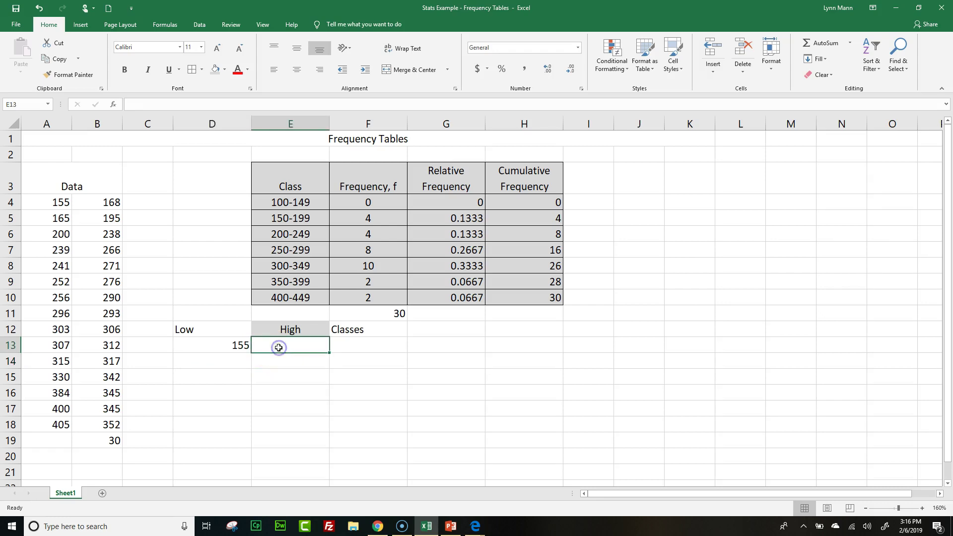
pyautogui.write('=')
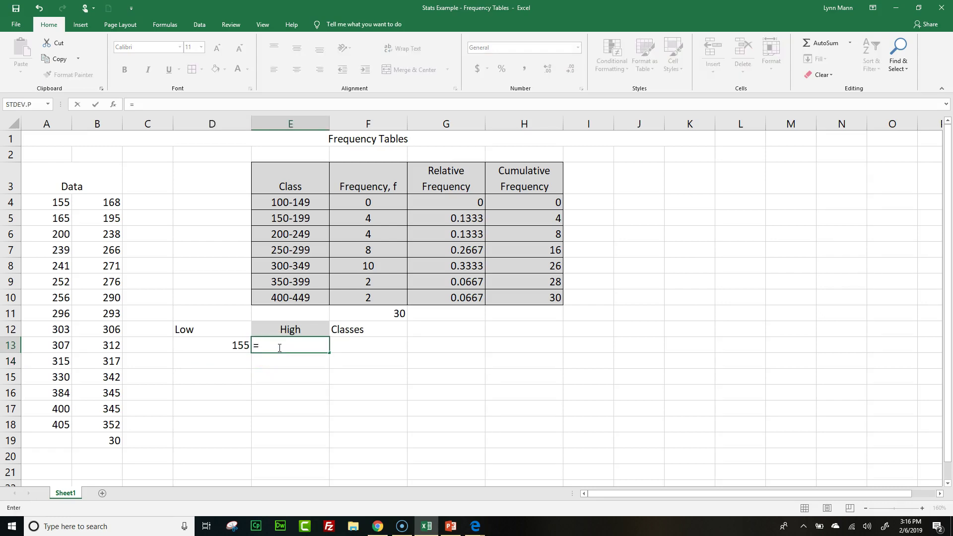
pyautogui.write('max(')
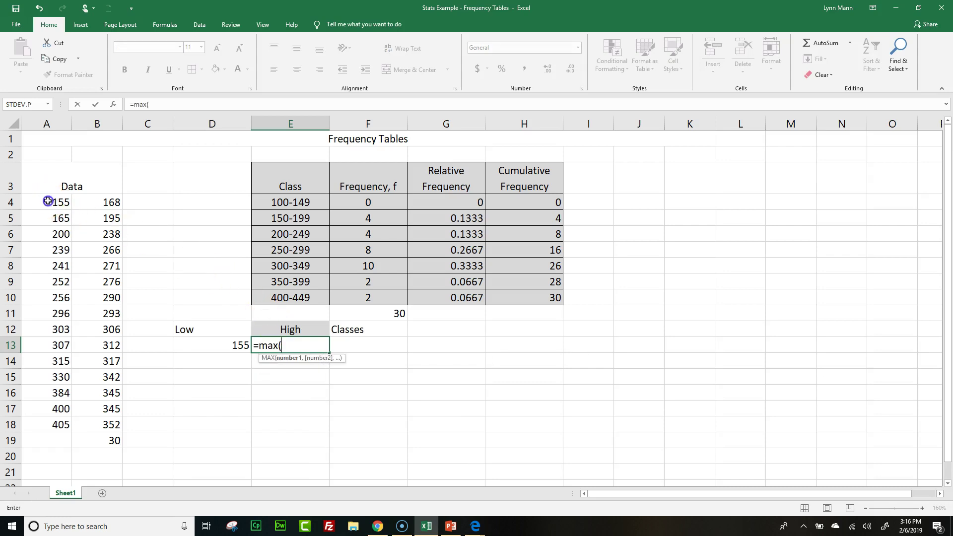
pyautogui.moveTo(46, 202); pyautogui.dragTo(83, 425)
pyautogui.write(')')
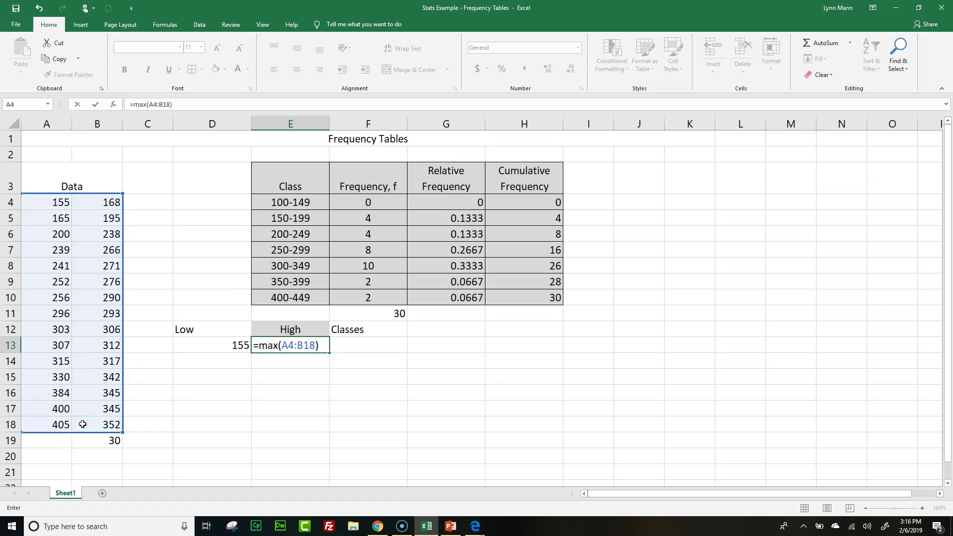
pyautogui.press('Return')
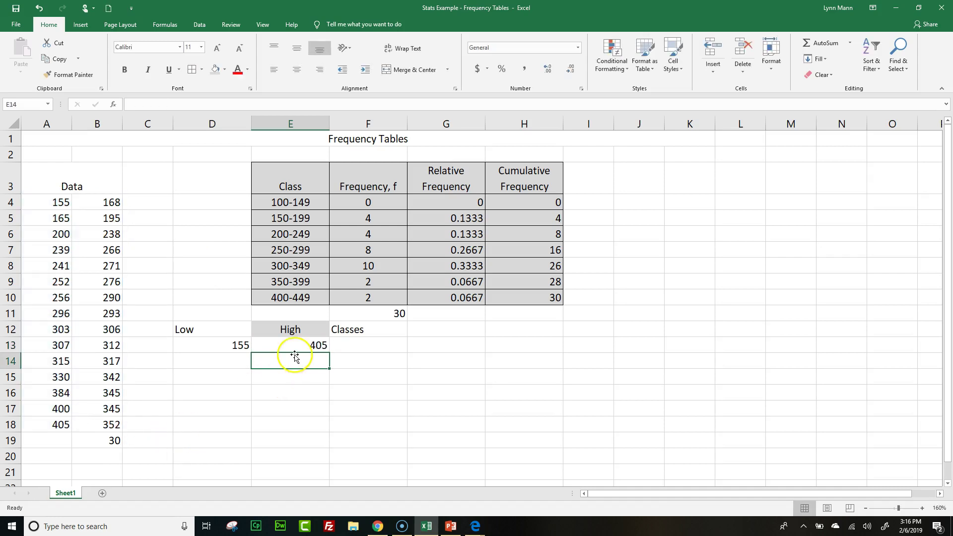
# - Enter 5 as the number of classes in F13
pyautogui.click(357, 346)
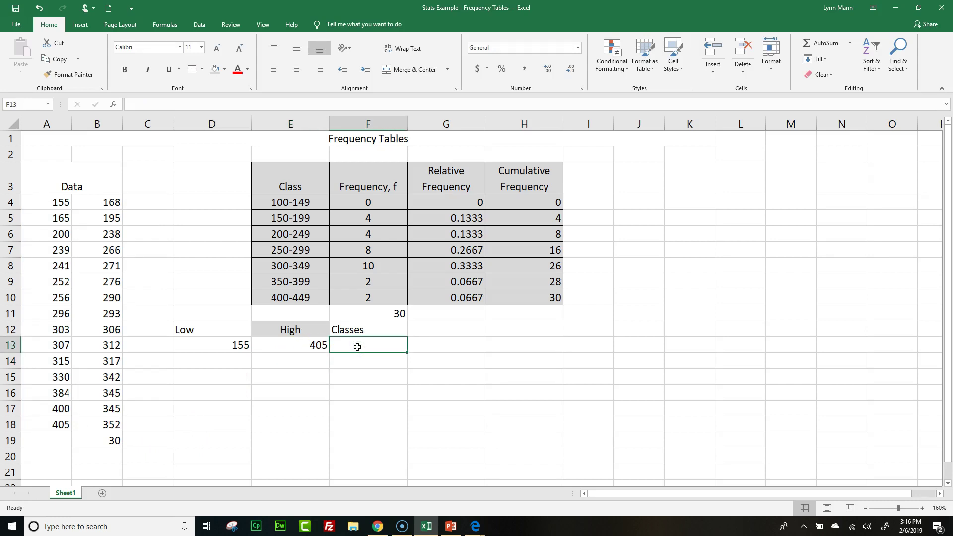
pyautogui.click(361, 343)
pyautogui.write('5')
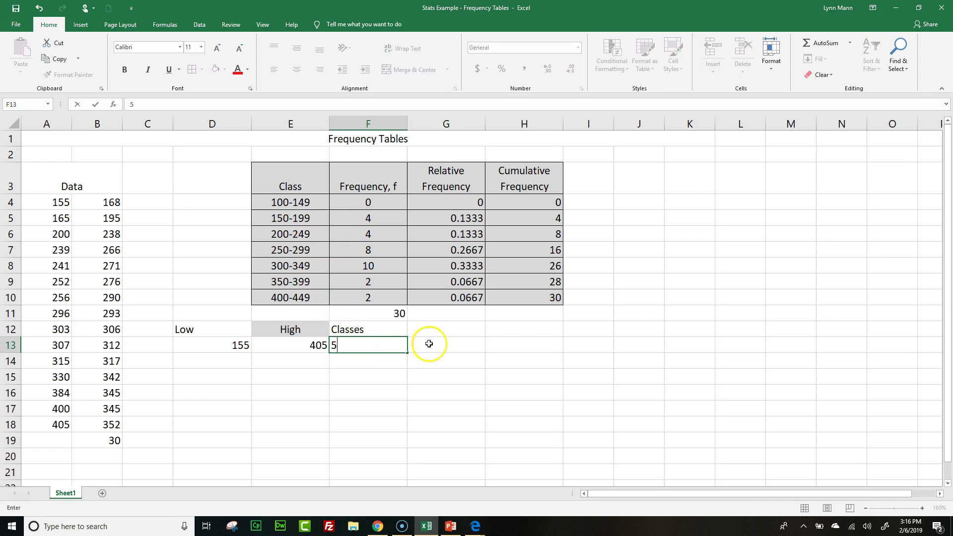
pyautogui.click(429, 344)
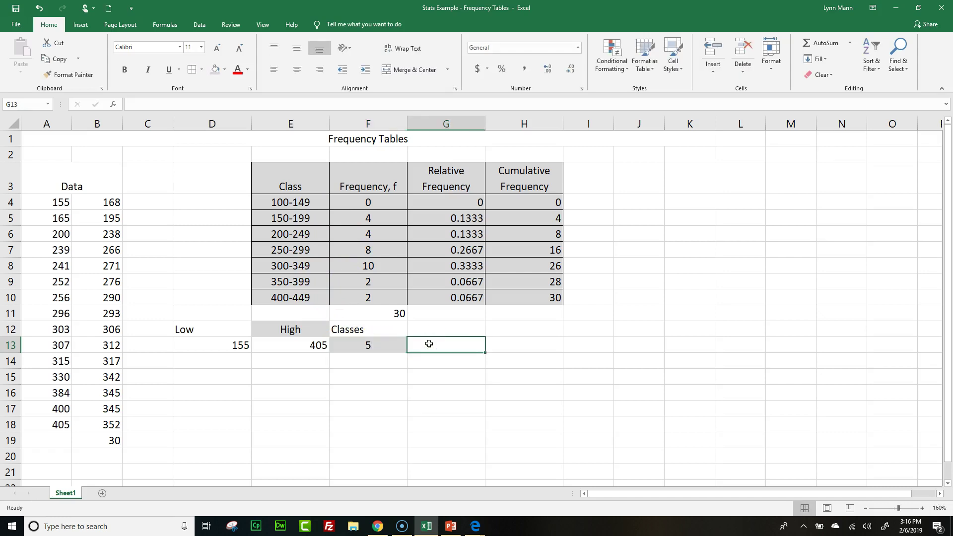
# - Remove the grey fill from D12:H18
pyautogui.moveTo(209, 329); pyautogui.dragTo(541, 427)
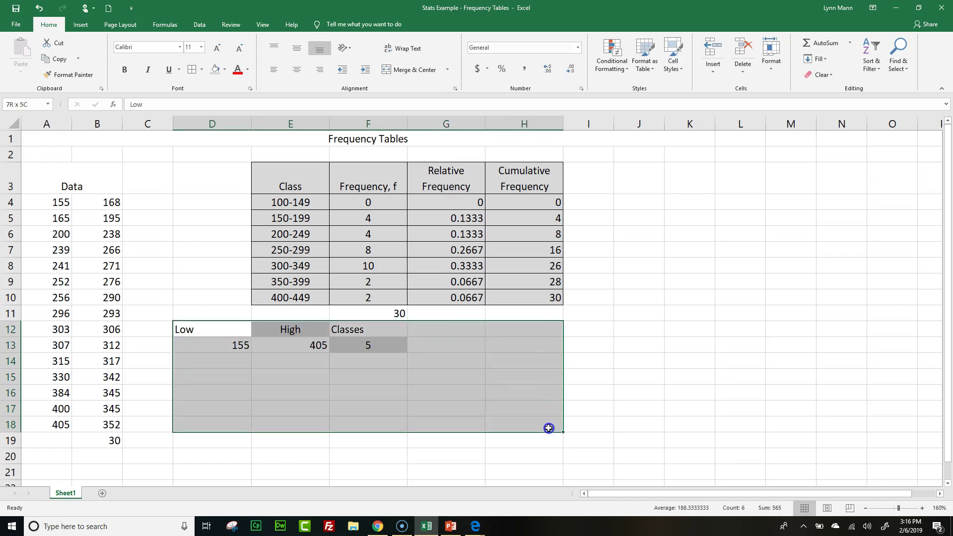
pyautogui.click(225, 72)
pyautogui.click(216, 159)
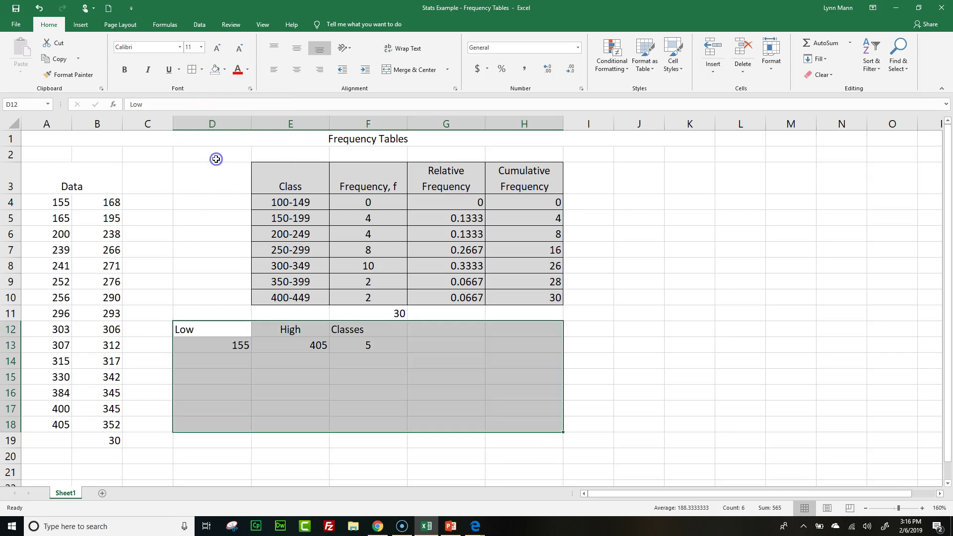
# - Enter =(E13-D13)/F13 in G13 so the class size shows 50
pyautogui.click(420, 350)
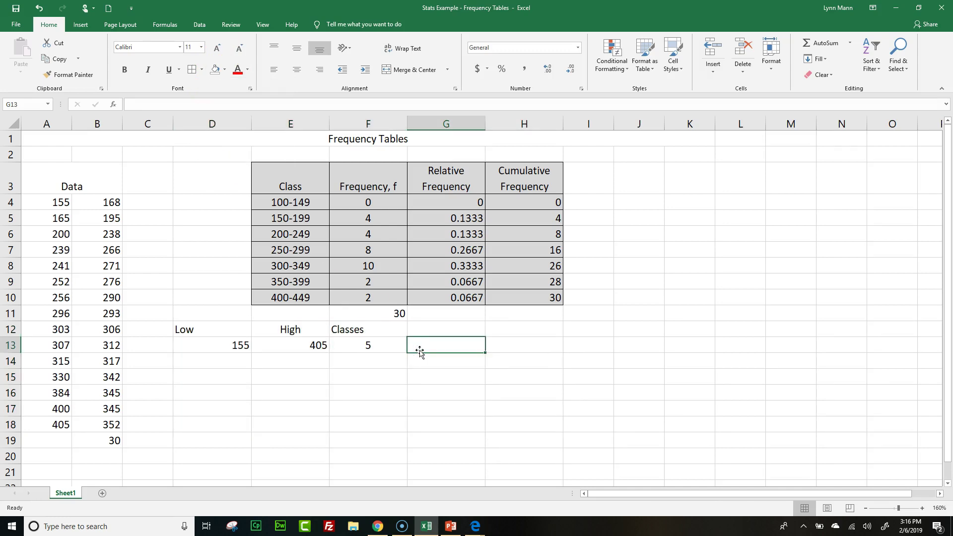
pyautogui.write('=')
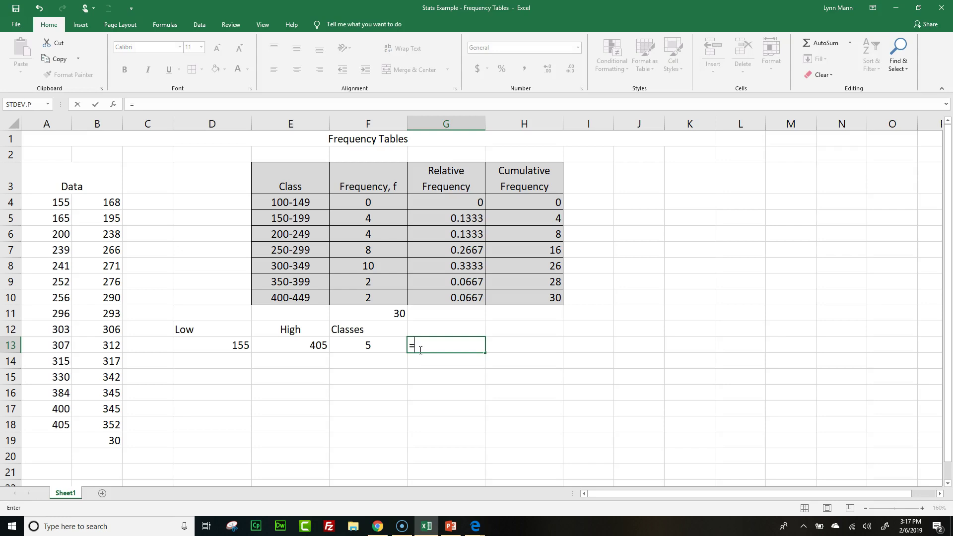
pyautogui.write('(')
pyautogui.click(292, 346)
pyautogui.write('-')
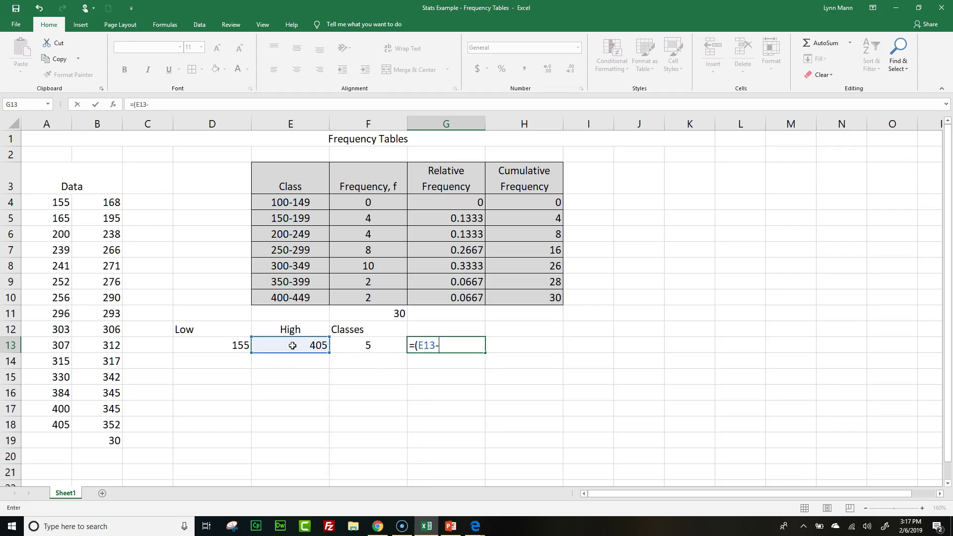
pyautogui.click(227, 349)
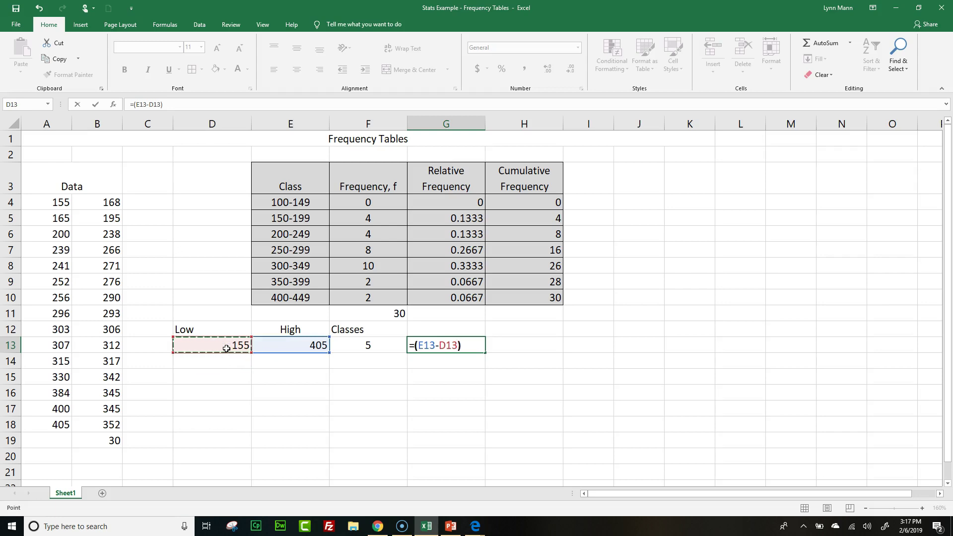
pyautogui.write(')')
pyautogui.click(373, 346)
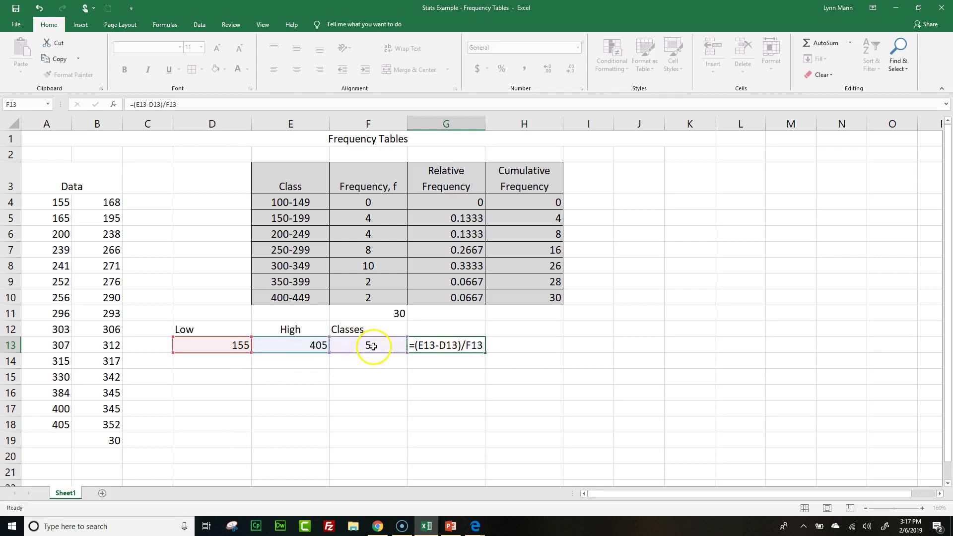
pyautogui.press('Return')
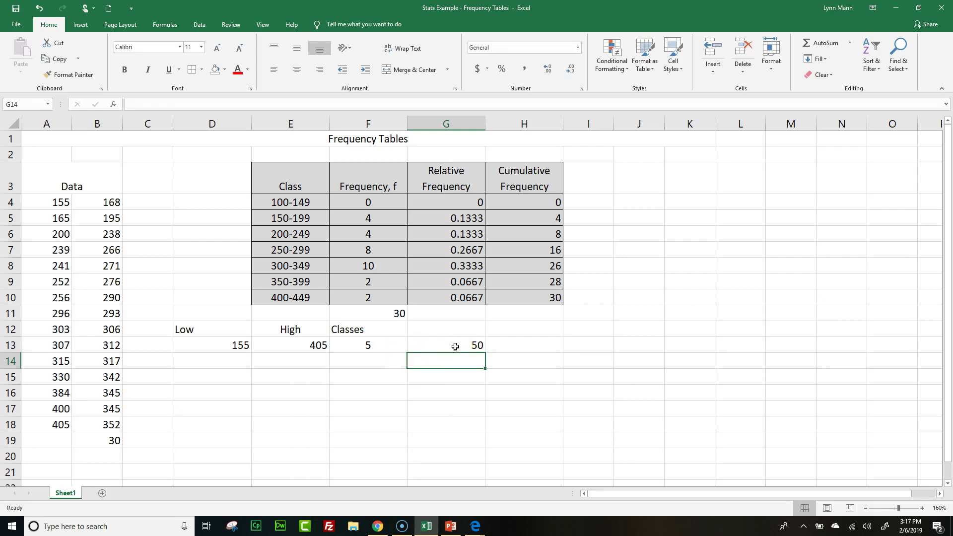
# - Label G12 'Class Size'
pyautogui.click(447, 329)
pyautogui.write('Cla')
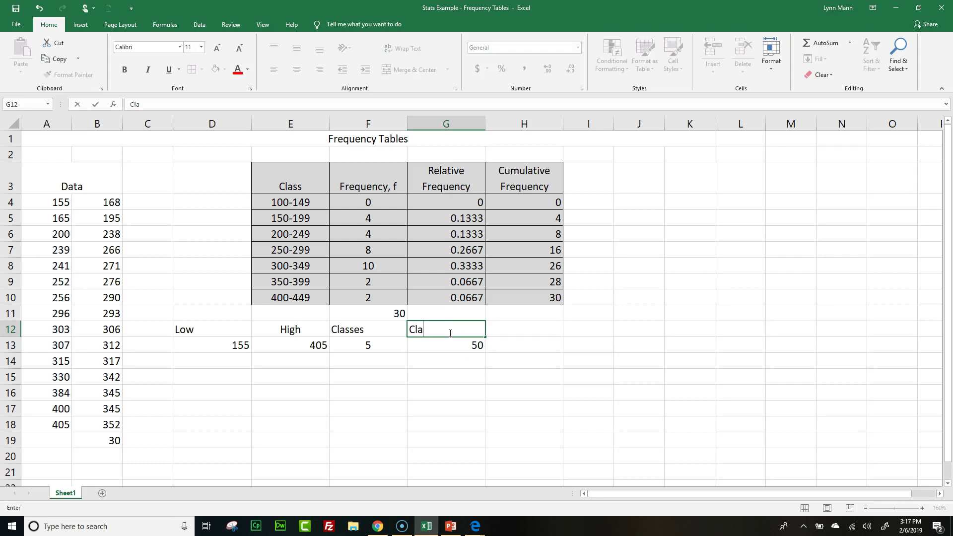
pyautogui.write('ss Size')
pyautogui.press('Return')
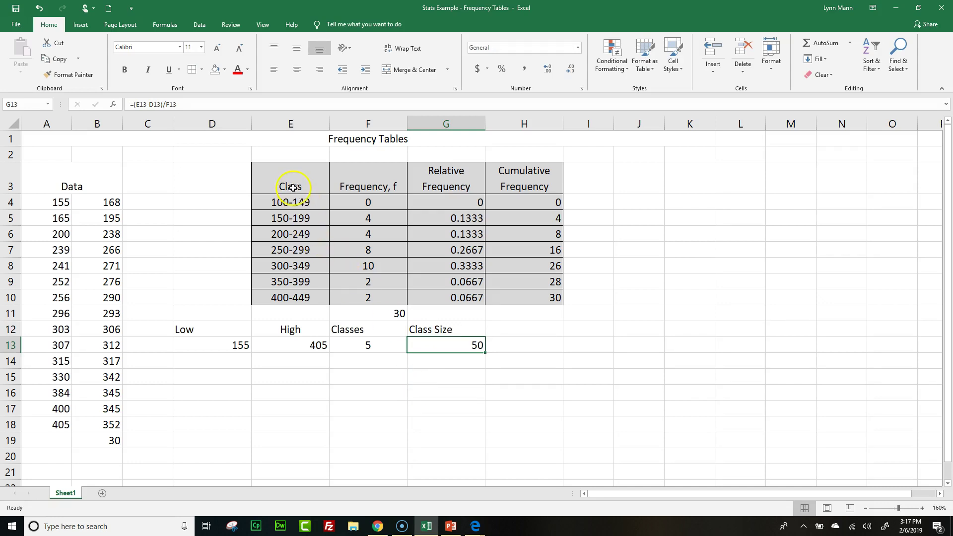
# - Copy the header row E3:H3 and paste it into E15:H15
pyautogui.moveTo(290, 186); pyautogui.dragTo(534, 187)
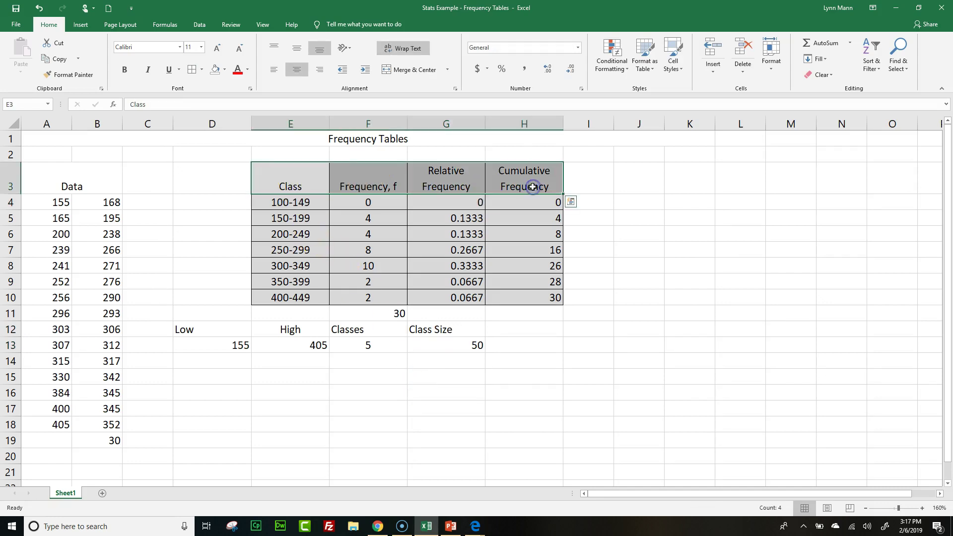
pyautogui.hotkey('ctrl', 'c')
pyautogui.click(295, 378)
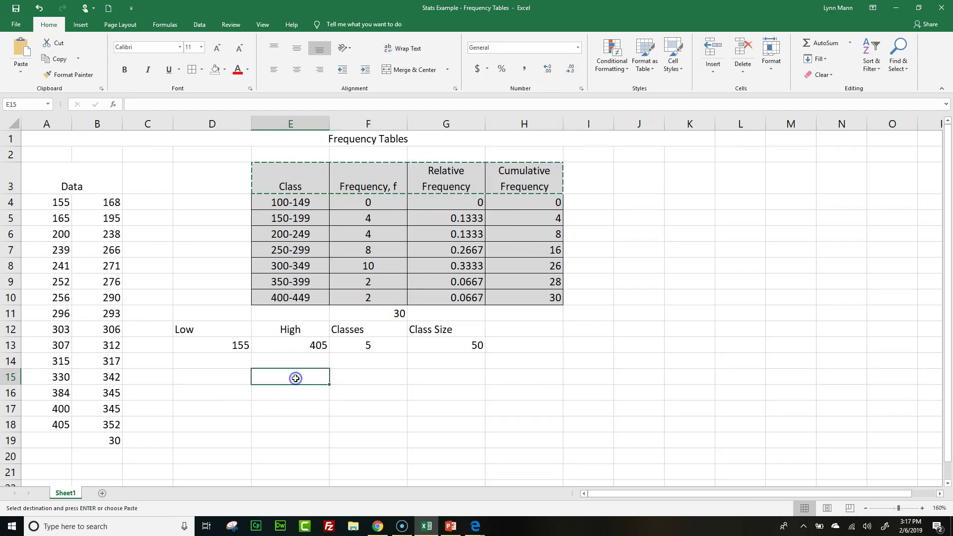
pyautogui.hotkey('ctrl', 'v')
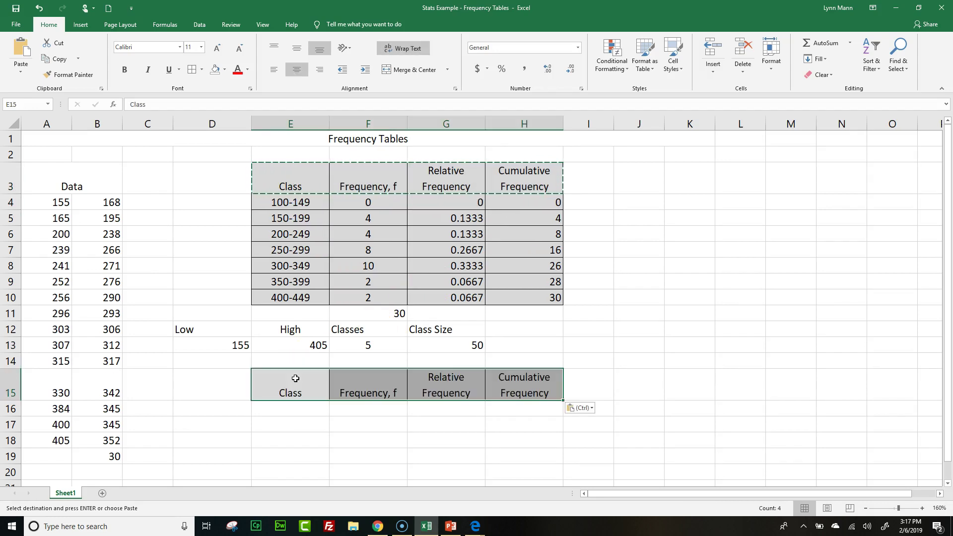
pyautogui.click(289, 410)
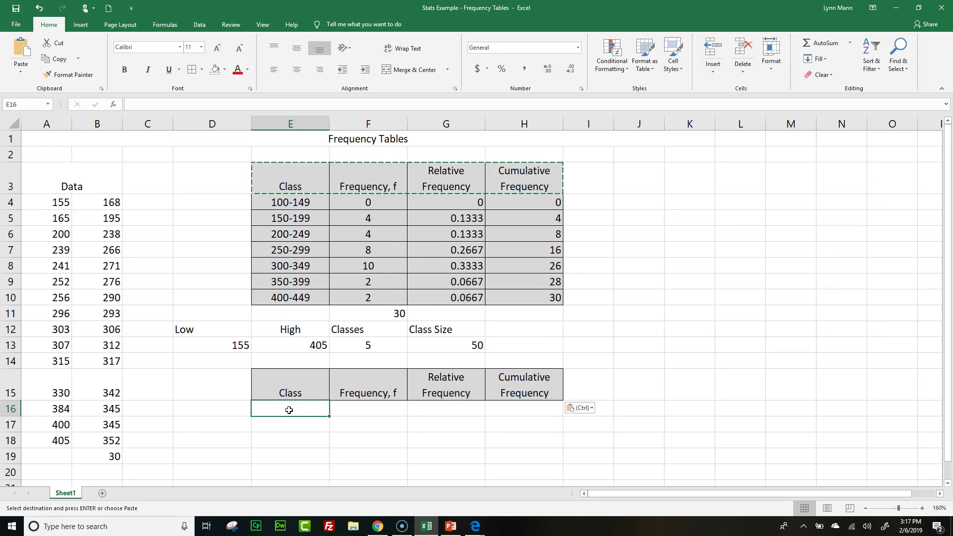
pyautogui.click(285, 390)
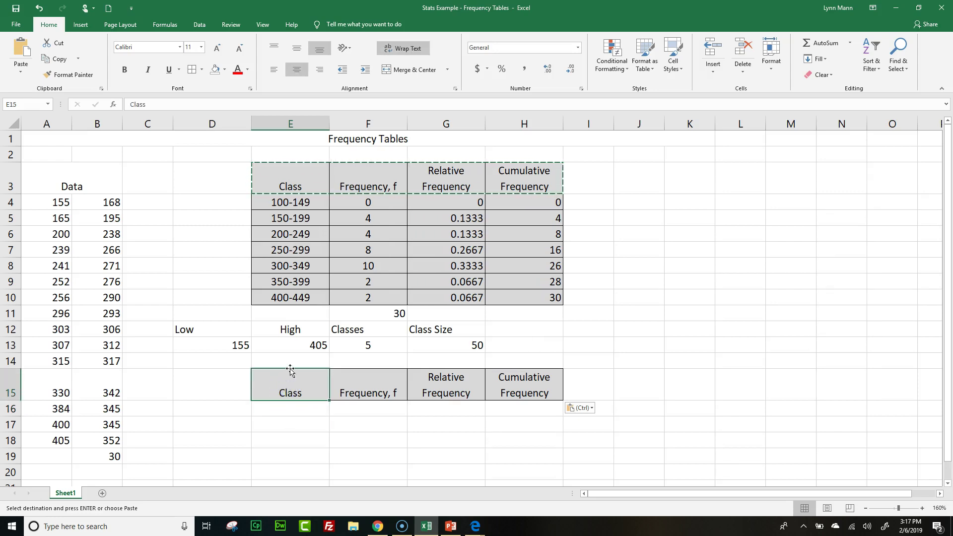
# - Move the Class header to D15, rename it Class Low, and enter Class High in E15
pyautogui.moveTo(290, 370); pyautogui.dragTo(230, 375)
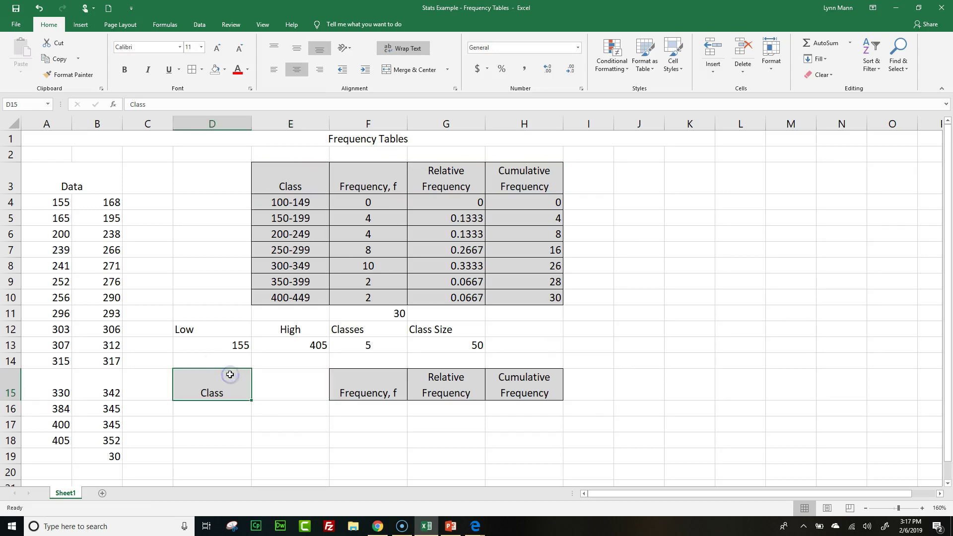
pyautogui.click(276, 382)
pyautogui.doubleClick(236, 390)
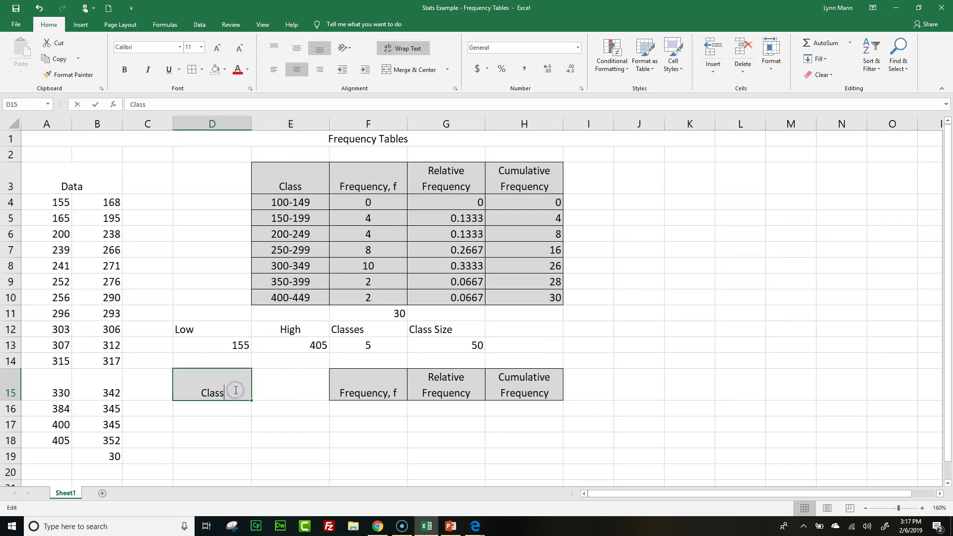
pyautogui.write('Lowq')
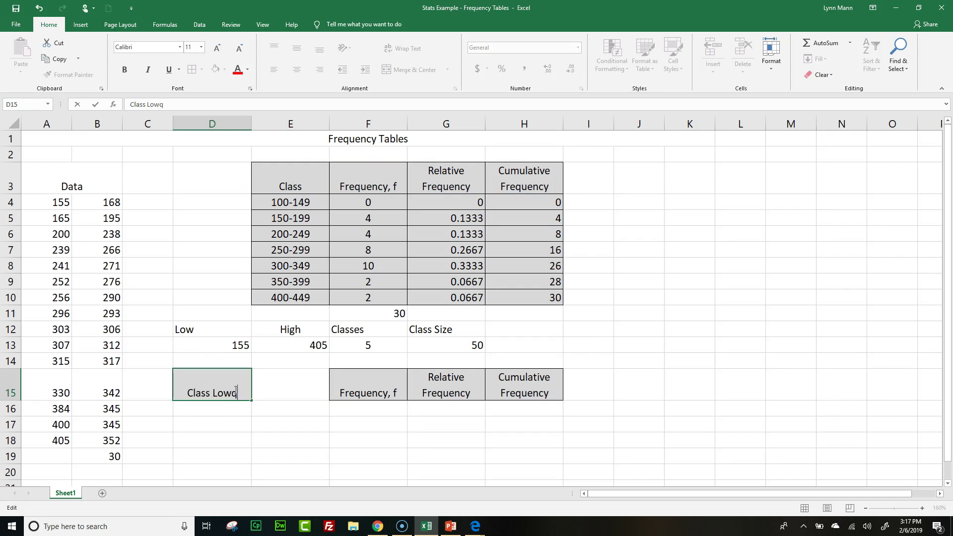
pyautogui.press('BackSpace')
pyautogui.press('Tab')
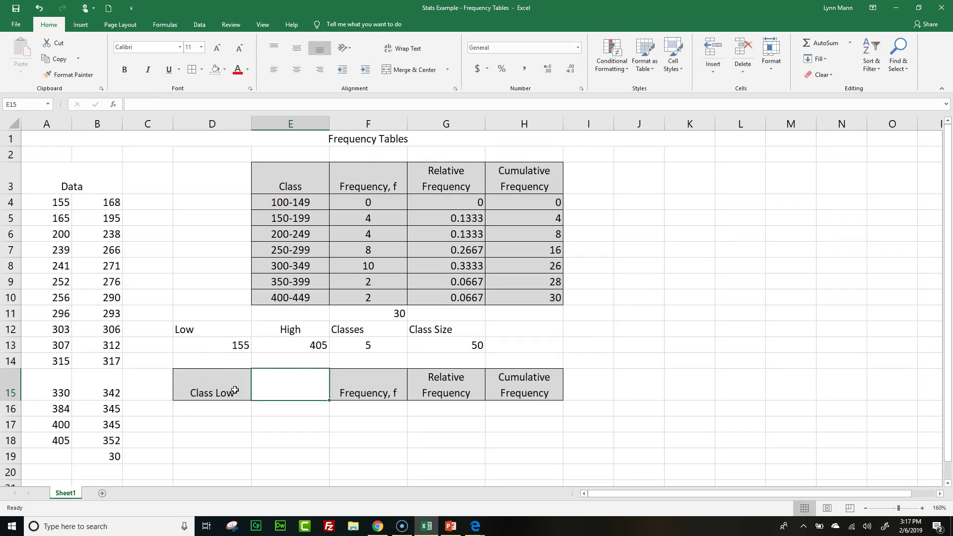
pyautogui.write('Class')
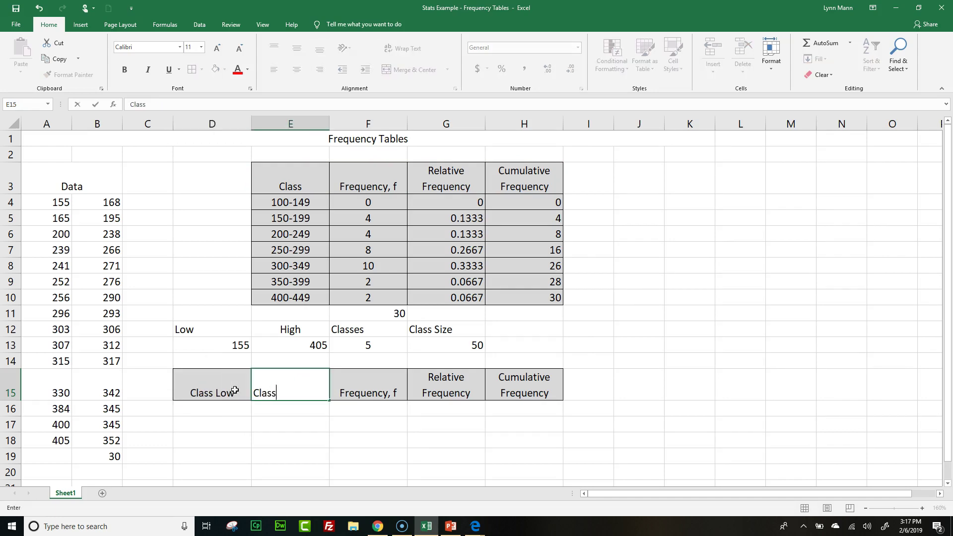
pyautogui.write(' High')
pyautogui.press('Return')
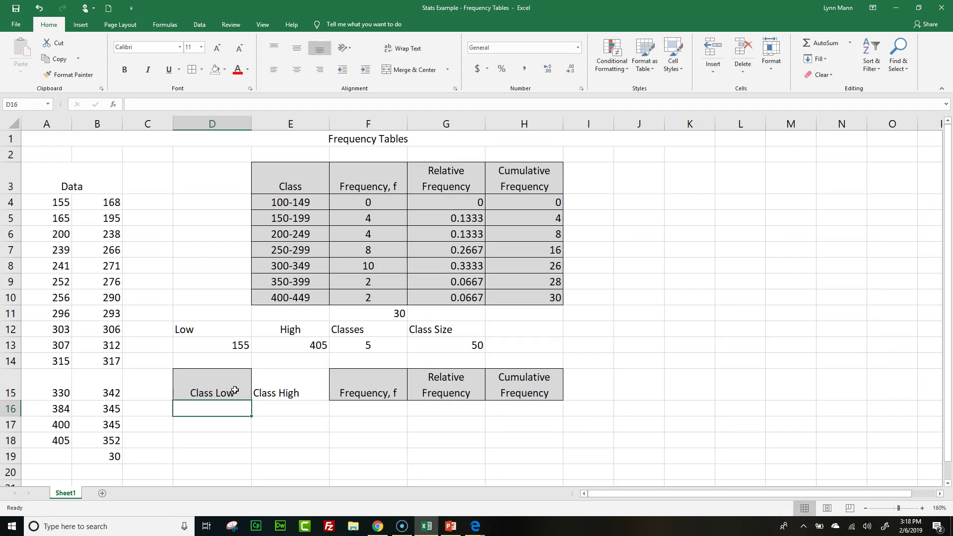
# - Copy Class Low's header formatting onto Class High with Format Painter
pyautogui.click(270, 388)
pyautogui.click(229, 390)
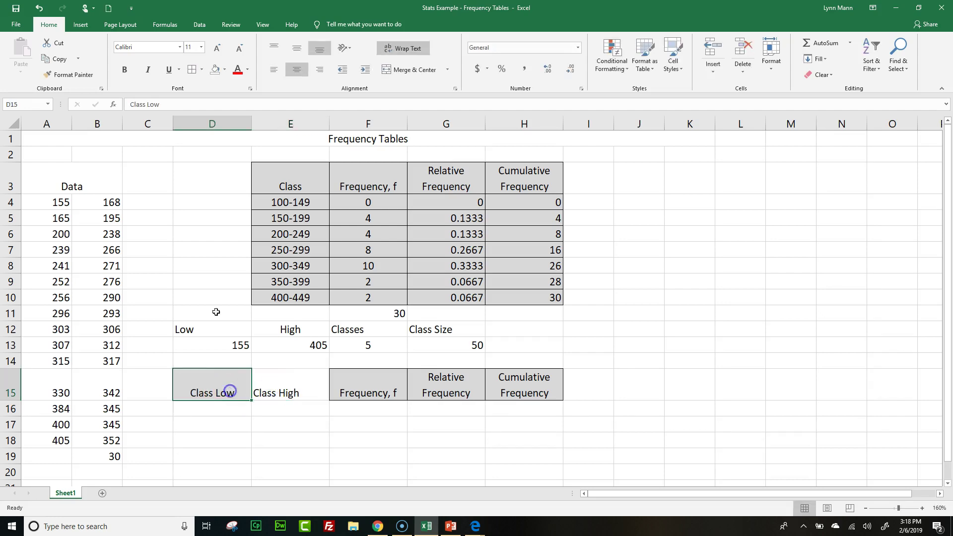
pyautogui.click(73, 75)
pyautogui.click(284, 378)
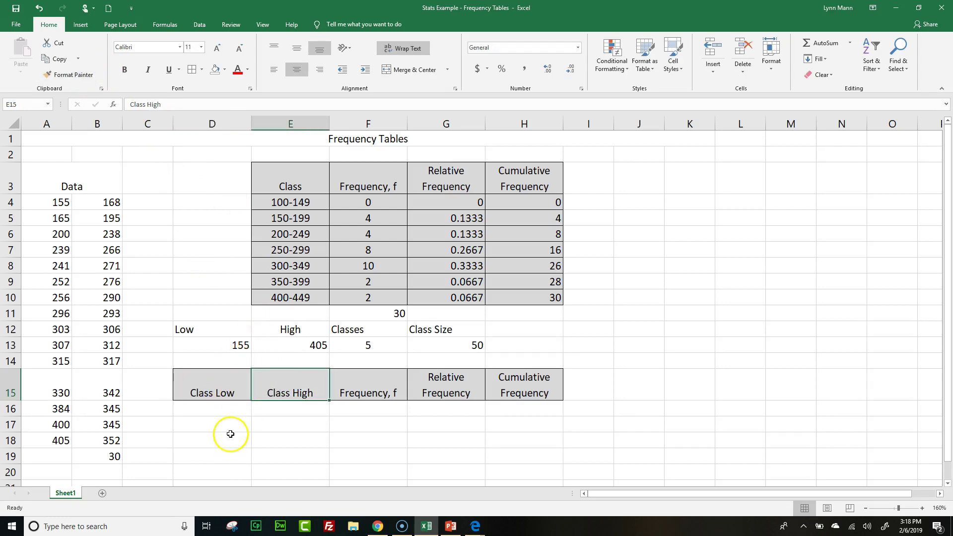
pyautogui.click(278, 250)
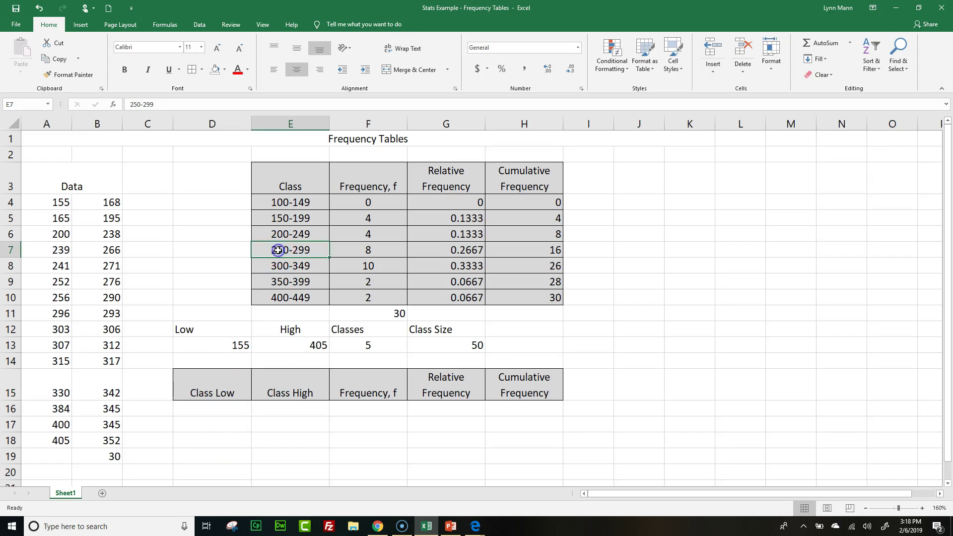
# - Set D16 to =D13 so the first Class Low is 155
pyautogui.click(222, 411)
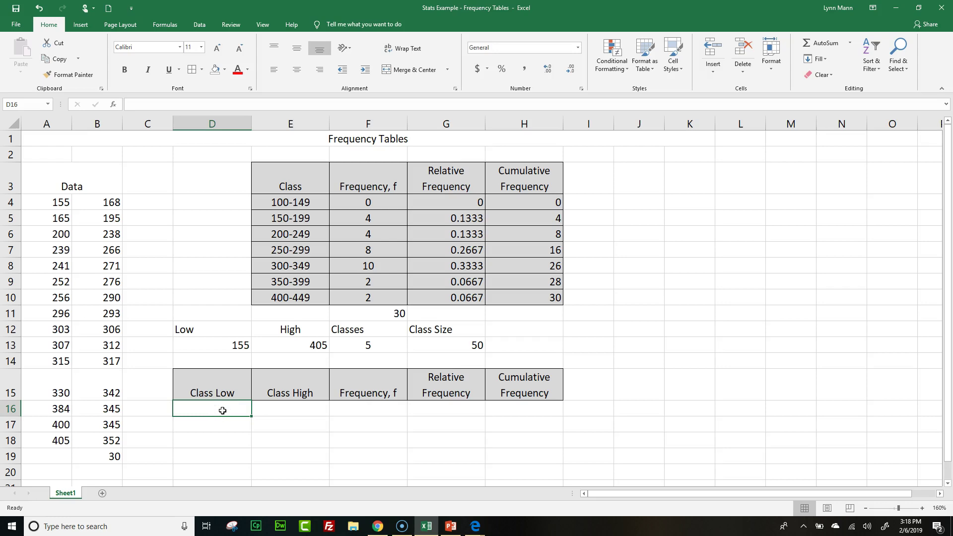
pyautogui.write('=')
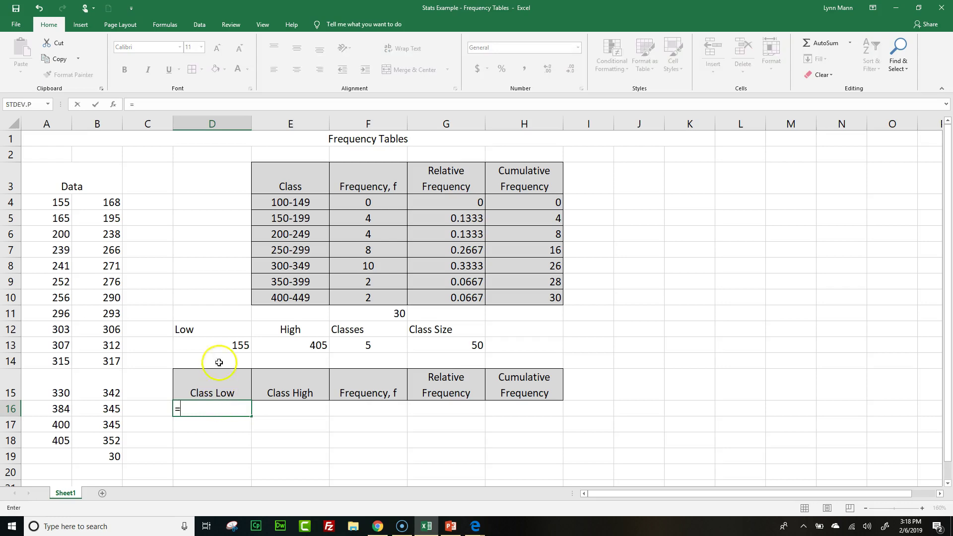
pyautogui.click(219, 345)
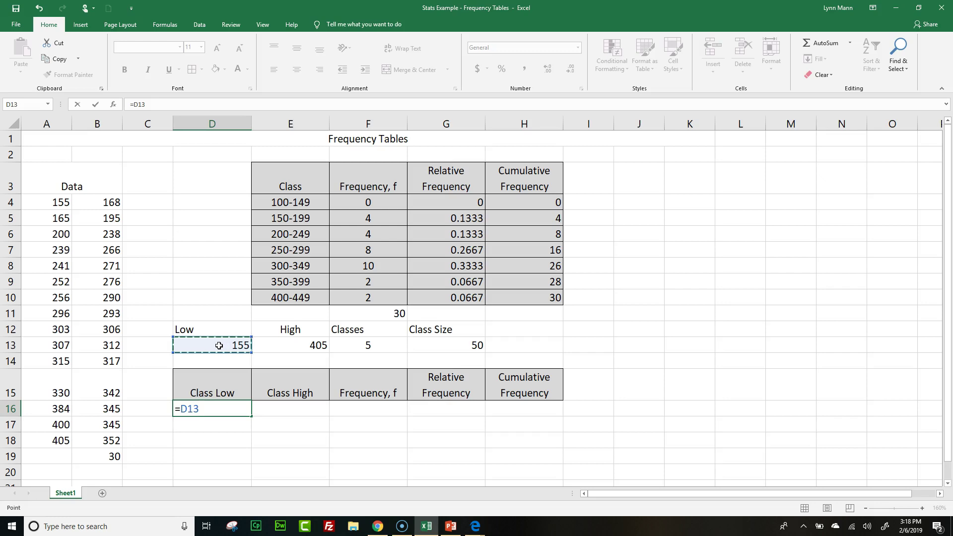
pyautogui.press('Return')
# - Enter =D16+$G$13 in D17 to get the next Class Low, 205
pyautogui.click(224, 429)
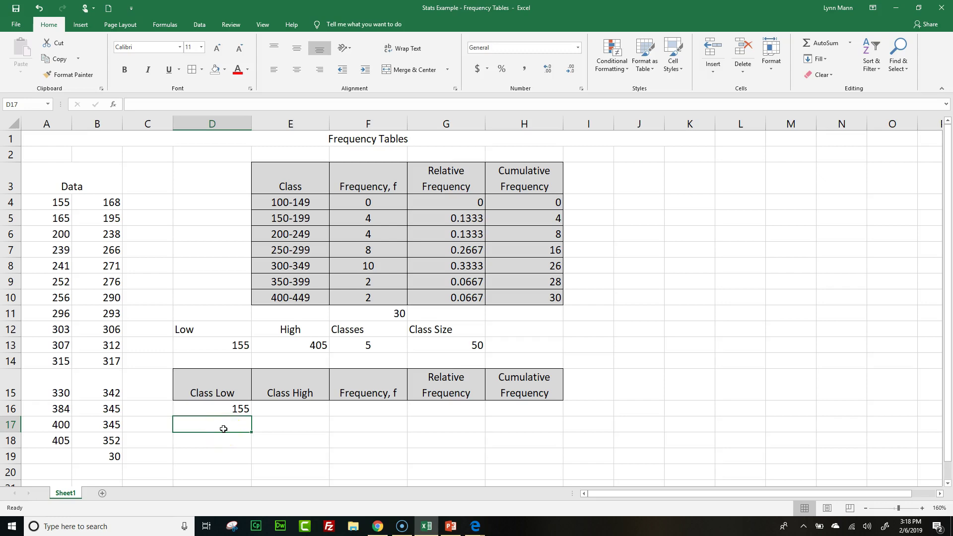
pyautogui.write('=')
pyautogui.click(217, 409)
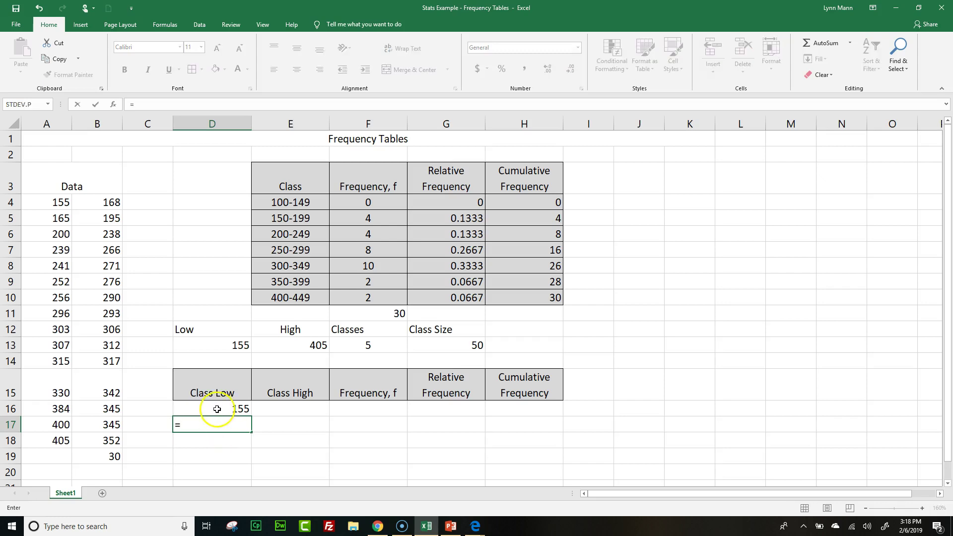
pyautogui.click(217, 409)
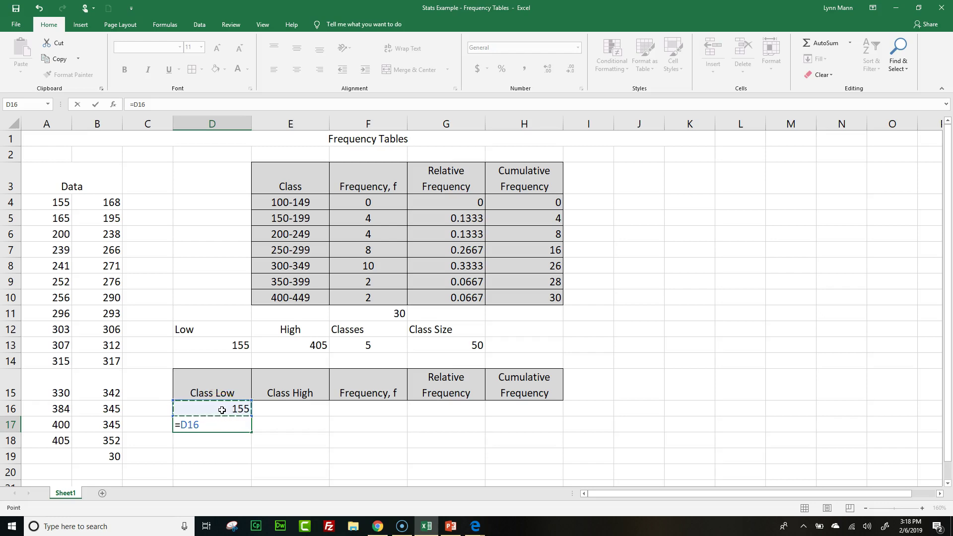
pyautogui.write('+')
pyautogui.click(430, 348)
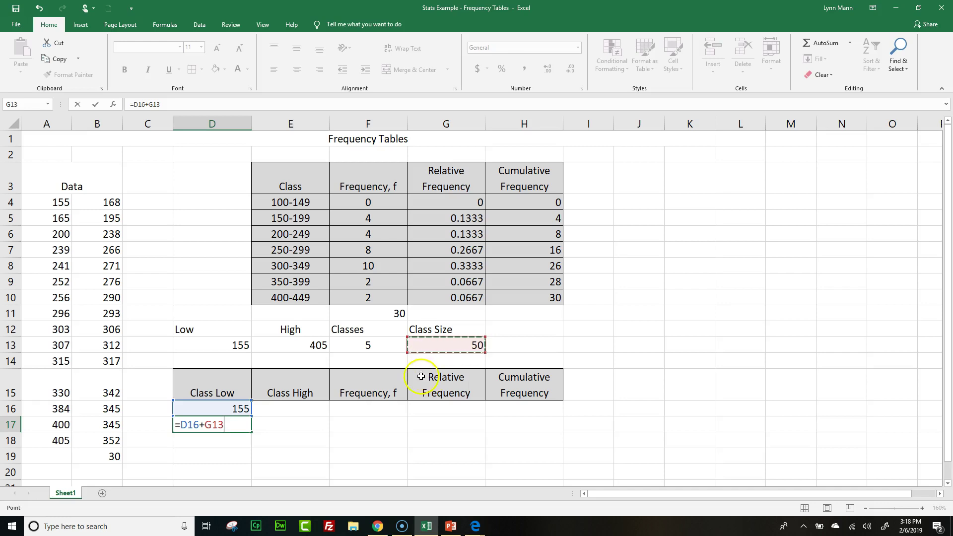
pyautogui.press('F4')
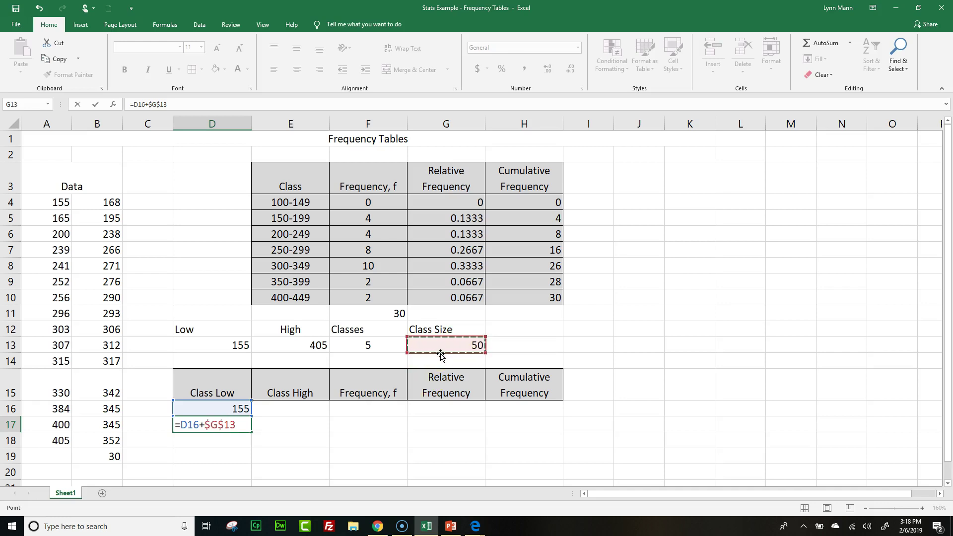
pyautogui.press('Return')
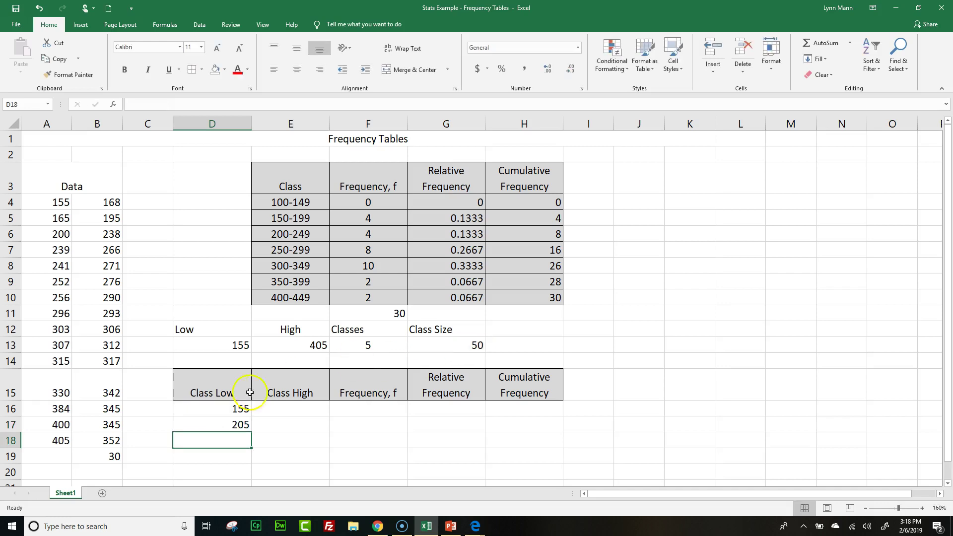
# - Fill the Class Low formula down to D20, giving 255, 305 and 355
pyautogui.click(219, 422)
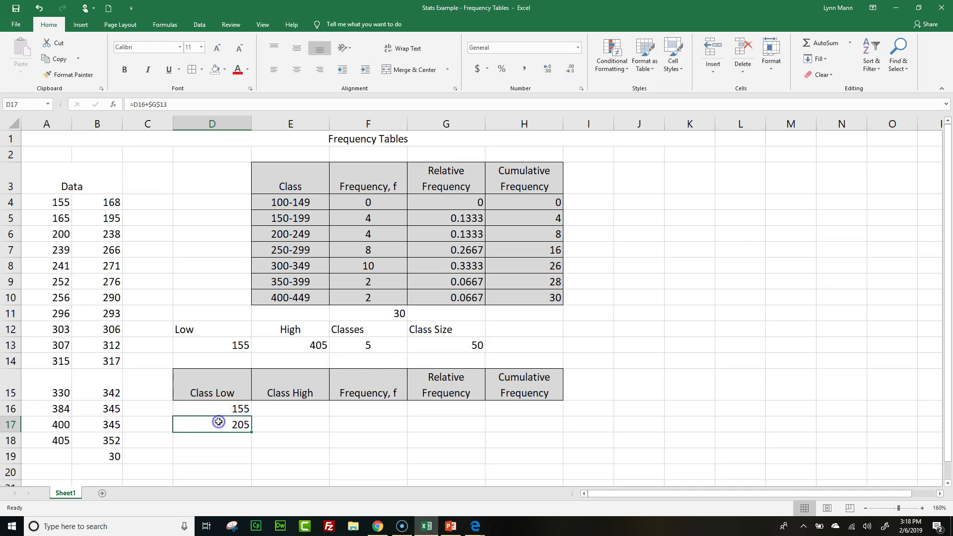
pyautogui.click(252, 437)
pyautogui.click(246, 426)
pyautogui.moveTo(253, 433); pyautogui.dragTo(245, 473)
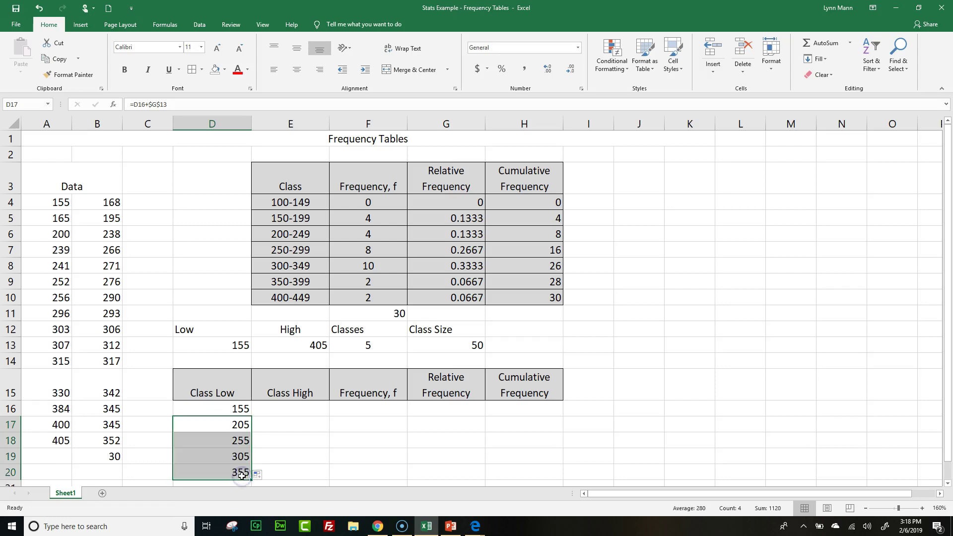
pyautogui.click(288, 459)
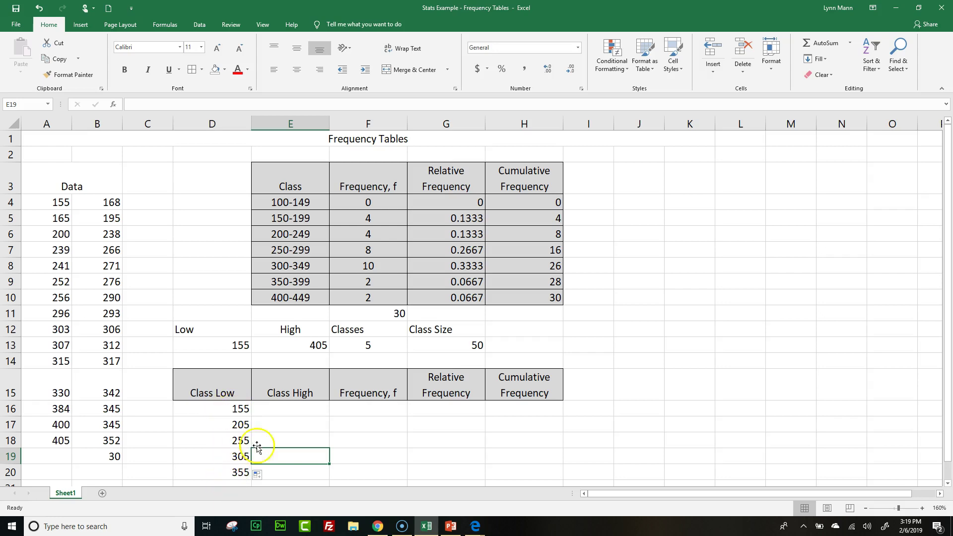
# - Enter =D17-1 in E16 so the first Class High is 204
pyautogui.click(291, 409)
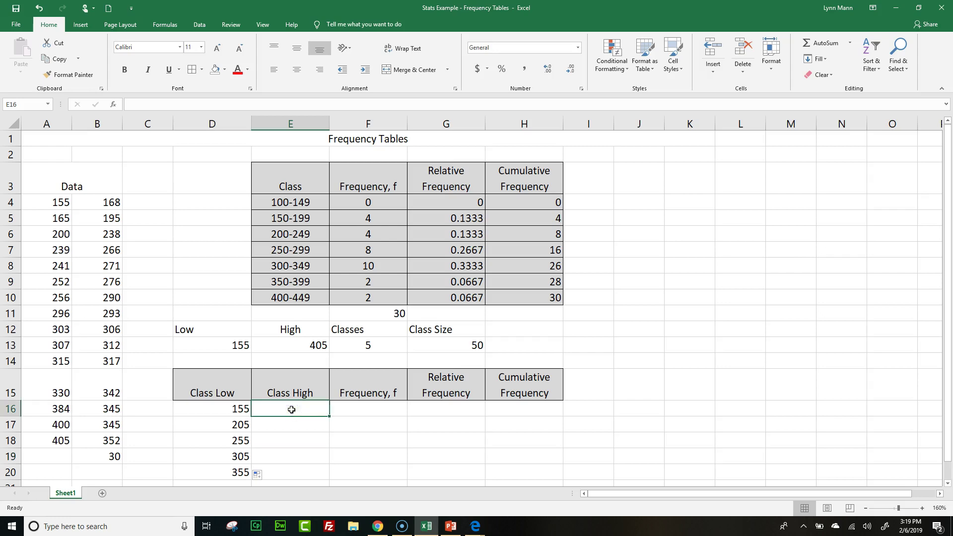
pyautogui.click(302, 399)
pyautogui.click(275, 413)
pyautogui.write('=')
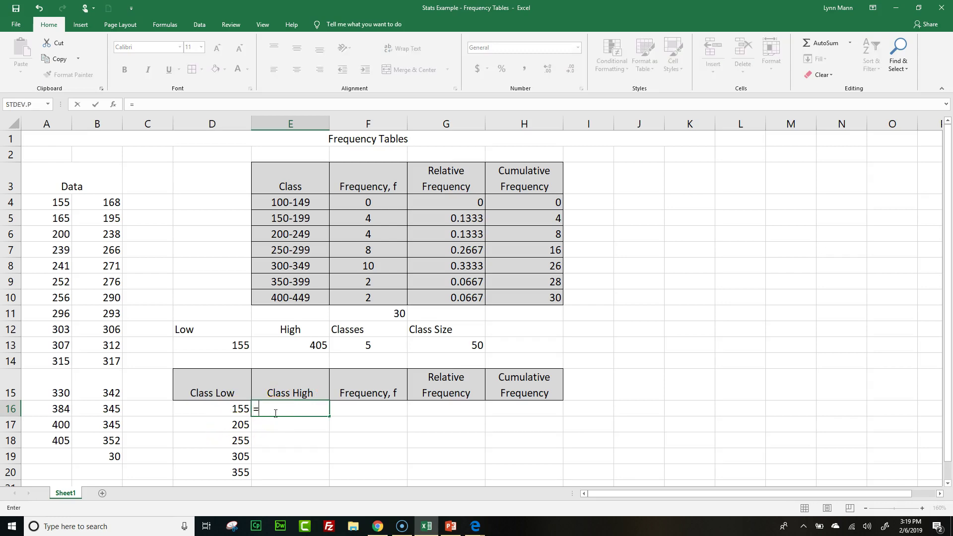
pyautogui.click(220, 429)
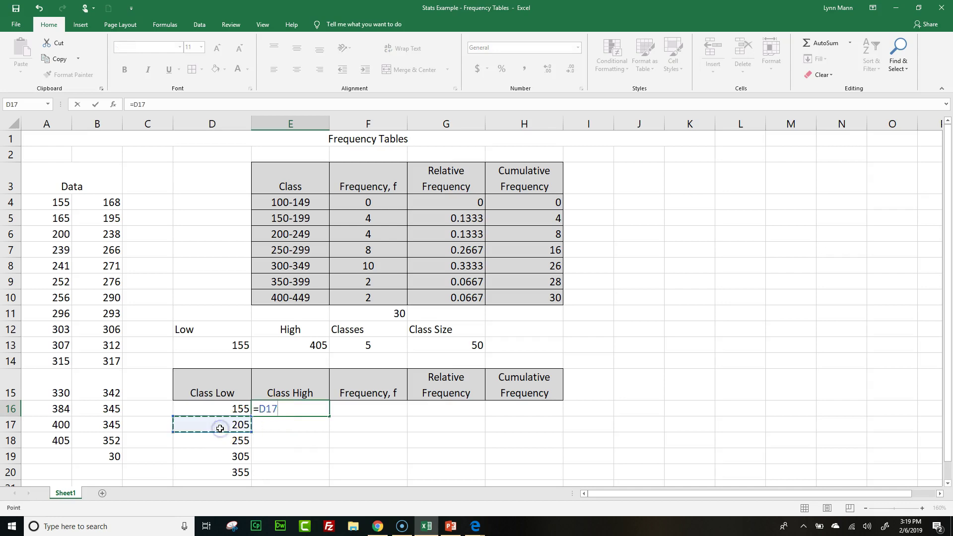
pyautogui.write('-1')
pyautogui.press('Return')
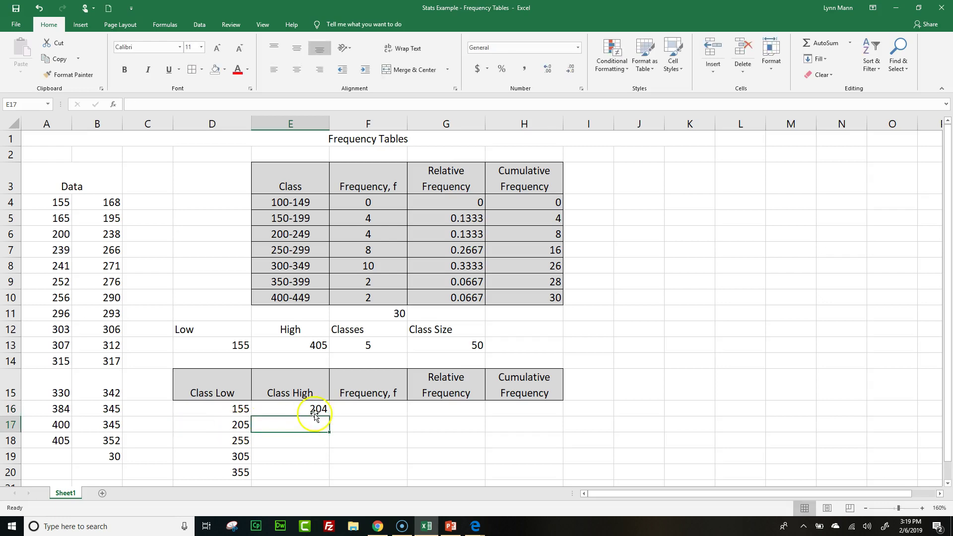
# - Fill the Class High formula down, then set the last one to =E13 (405)
pyautogui.click(315, 410)
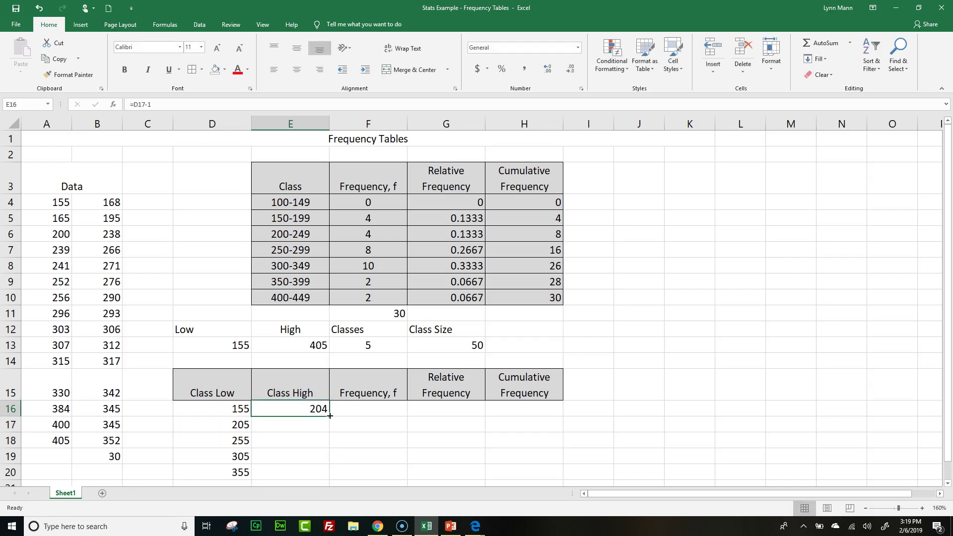
pyautogui.doubleClick(331, 415)
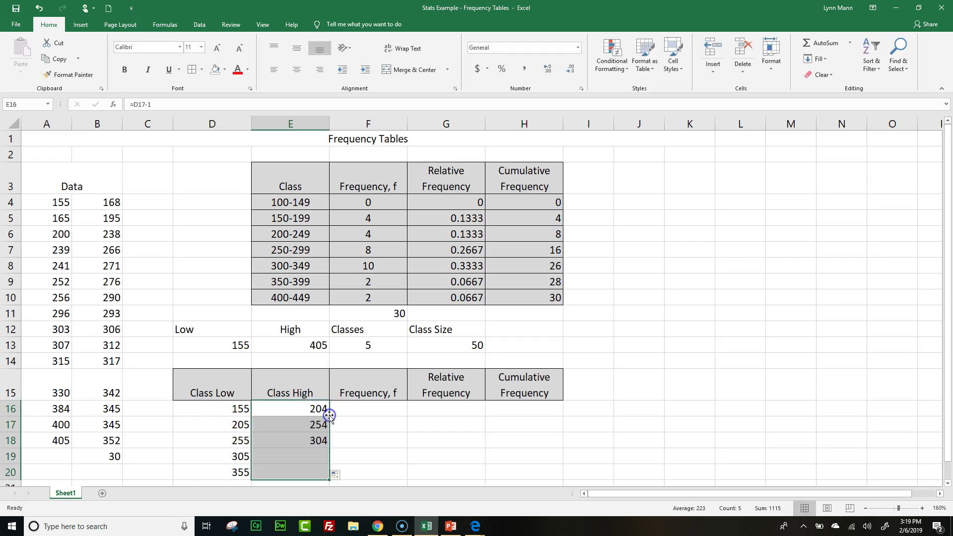
pyautogui.click(308, 473)
pyautogui.press('Delete')
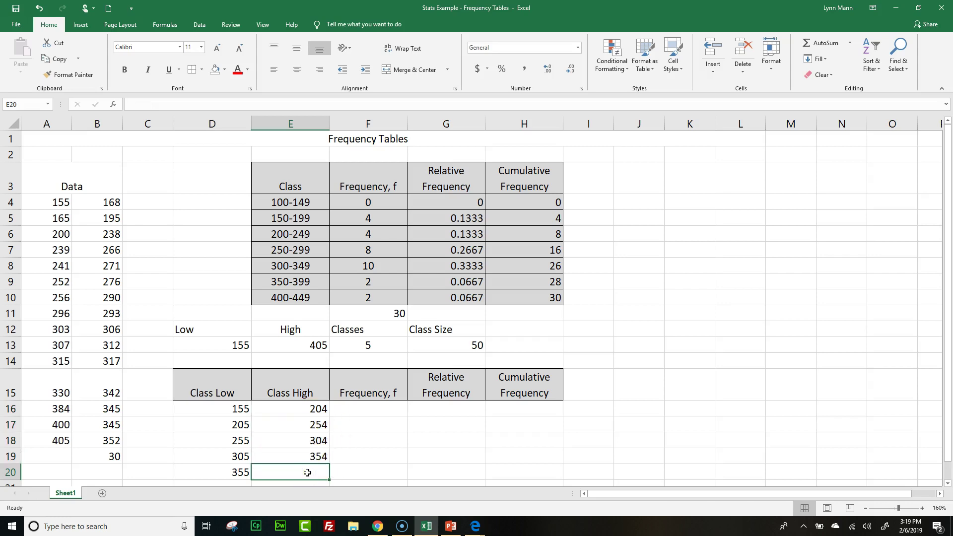
pyautogui.write('=')
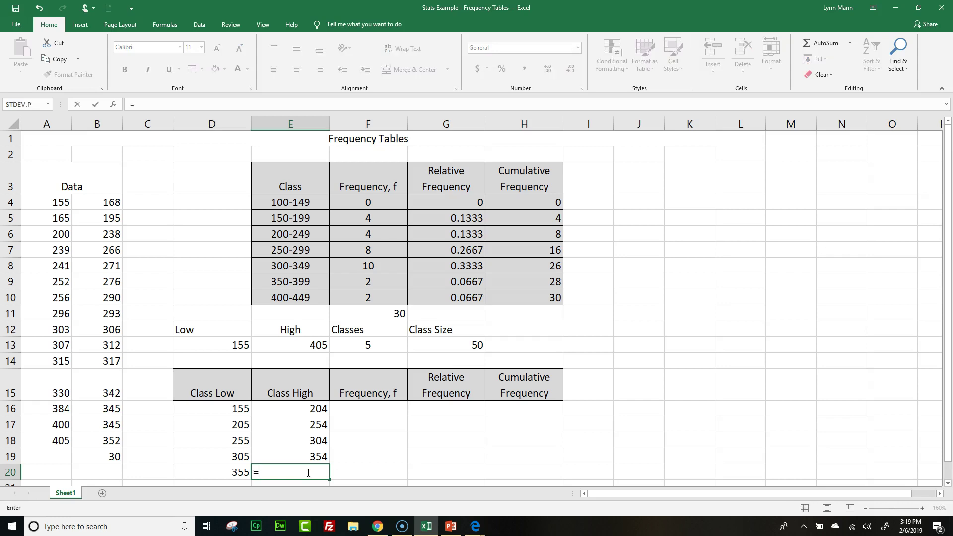
pyautogui.click(296, 347)
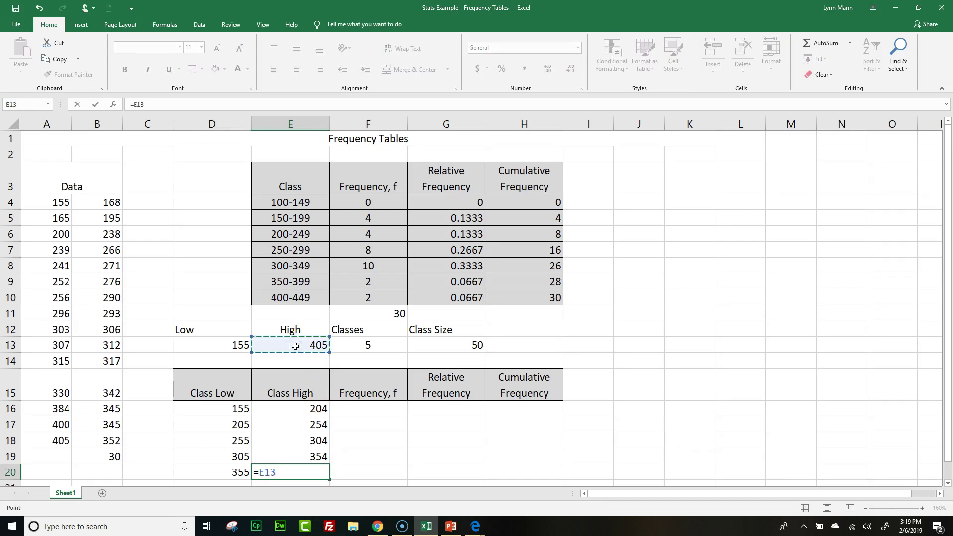
pyautogui.press('Return')
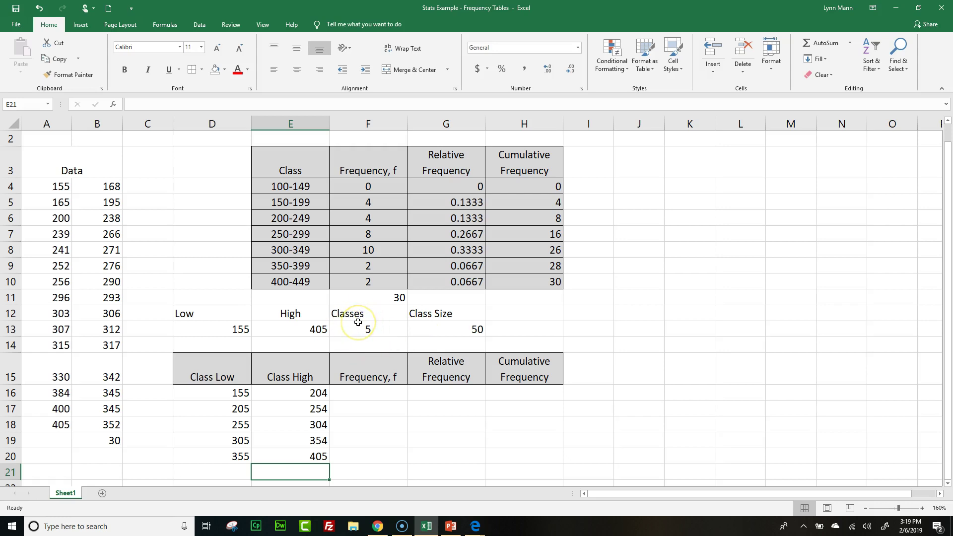
# - Count the data values in the first class and enter 5 as its frequency
pyautogui.click(360, 395)
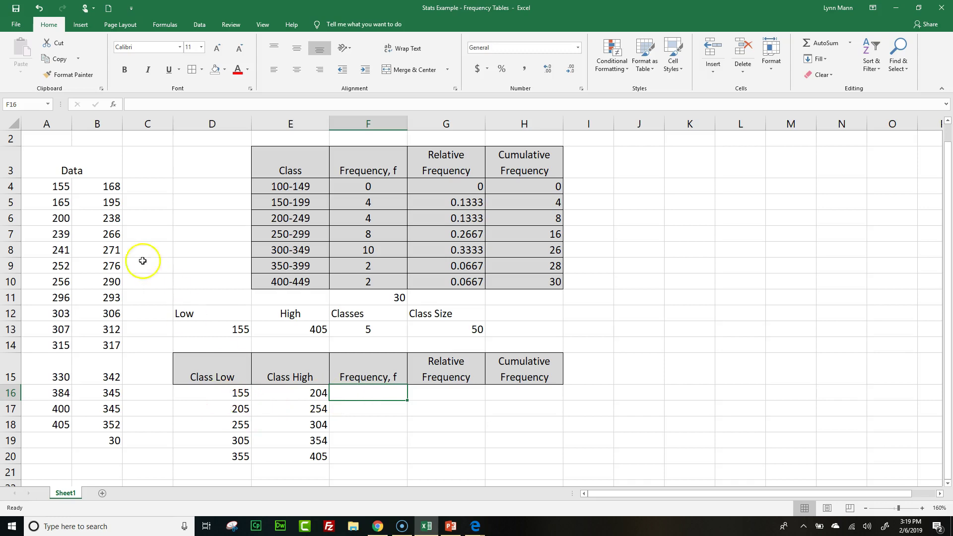
pyautogui.click(60, 187)
pyautogui.click(61, 201)
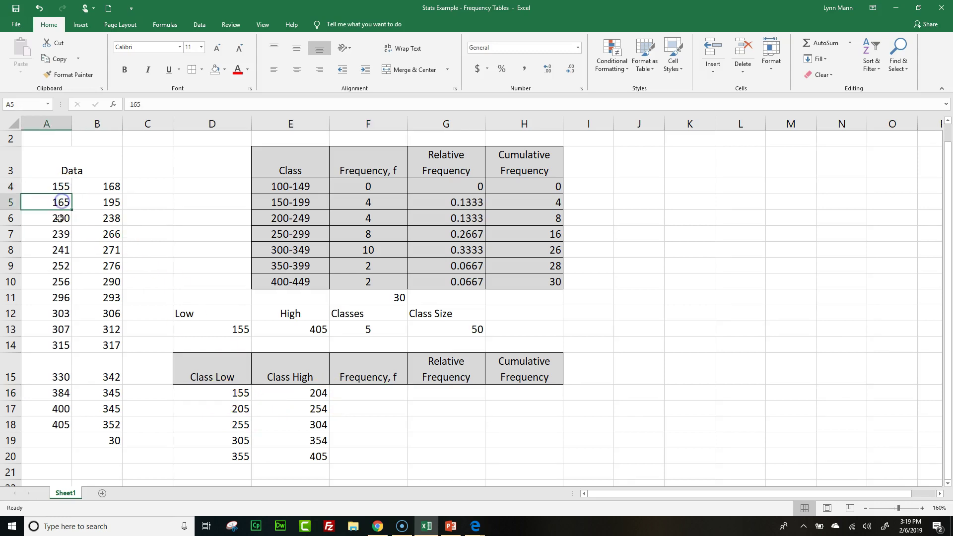
pyautogui.click(61, 219)
pyautogui.click(109, 206)
pyautogui.click(108, 187)
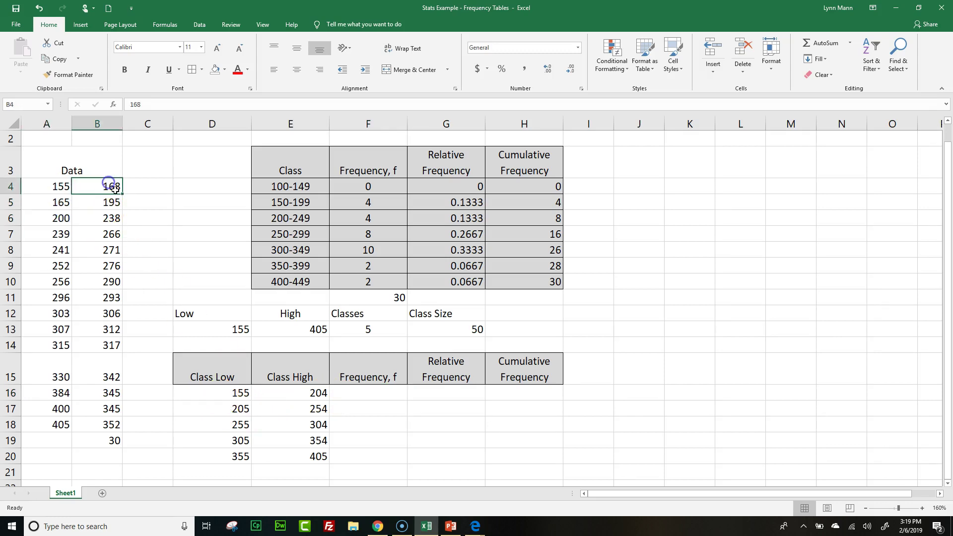
pyautogui.click(382, 392)
pyautogui.write('5')
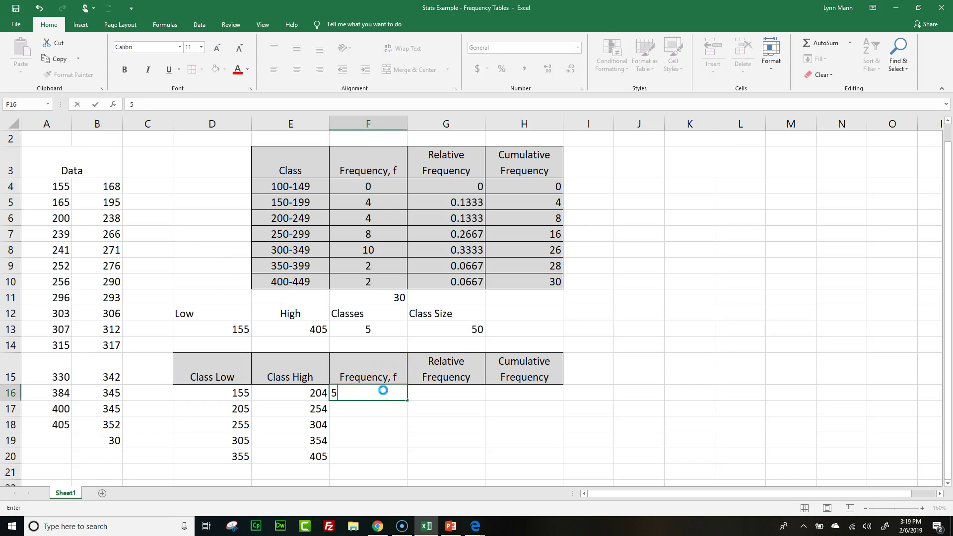
pyautogui.press('Return')
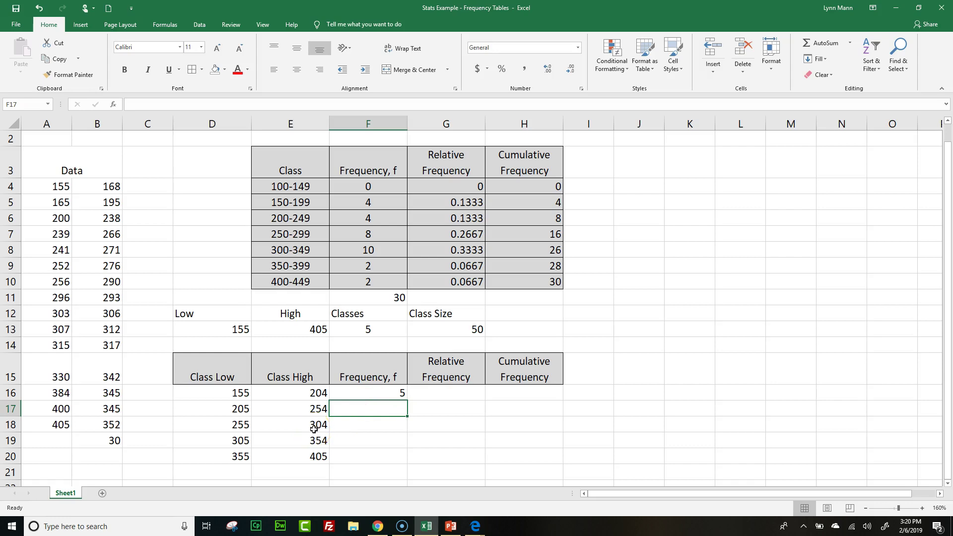
# - Remove the shading from the data cells A4:B14
pyautogui.click(382, 404)
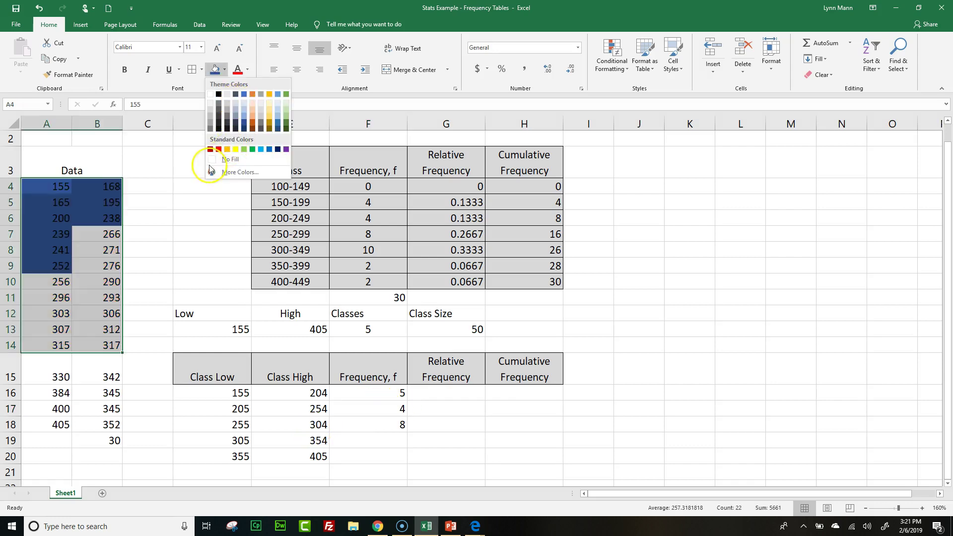
pyautogui.click(230, 157)
pyautogui.click(113, 221)
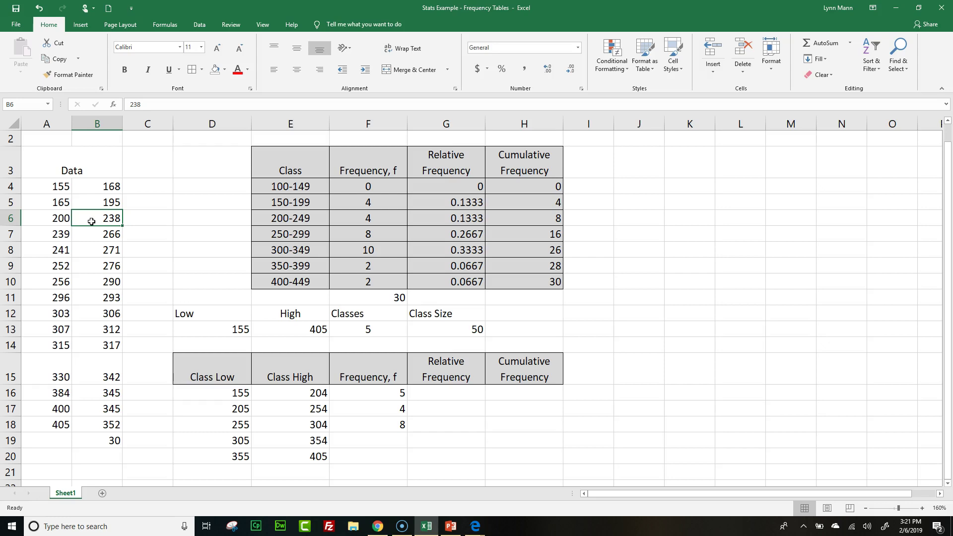
# - Highlight data values between 155 and 204 with Light Red Fill with Dark Red Text
pyautogui.moveTo(55, 186); pyautogui.dragTo(108, 418)
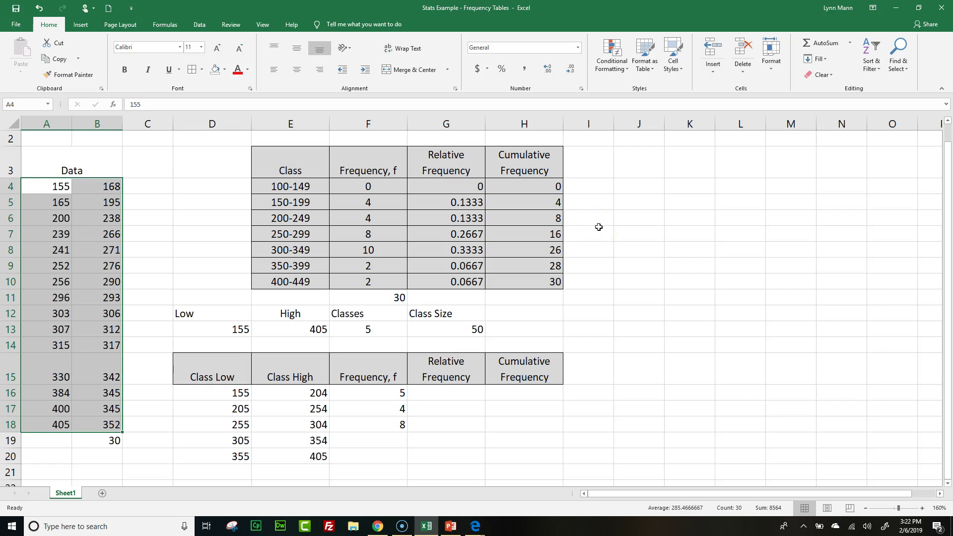
pyautogui.click(617, 72)
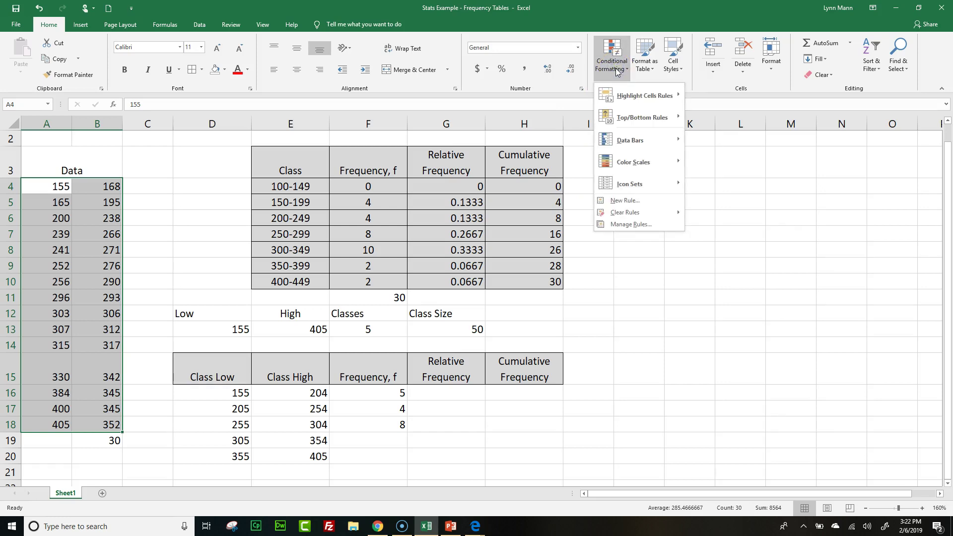
pyautogui.moveTo(617, 97)
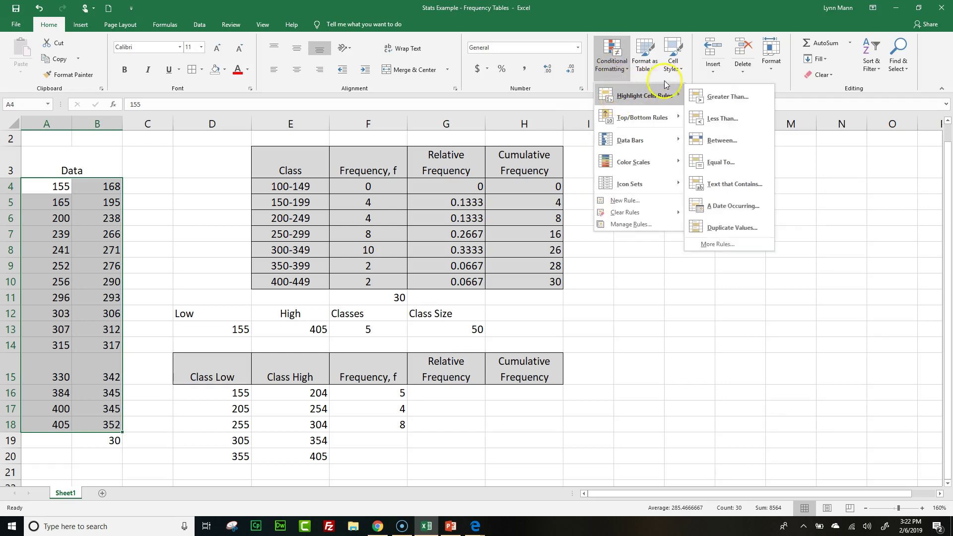
pyautogui.click(721, 141)
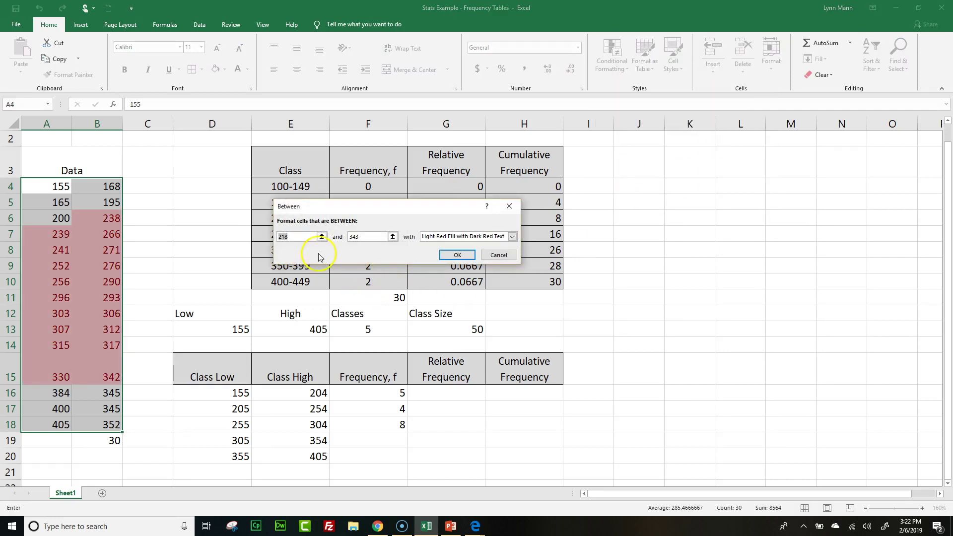
pyautogui.write('155')
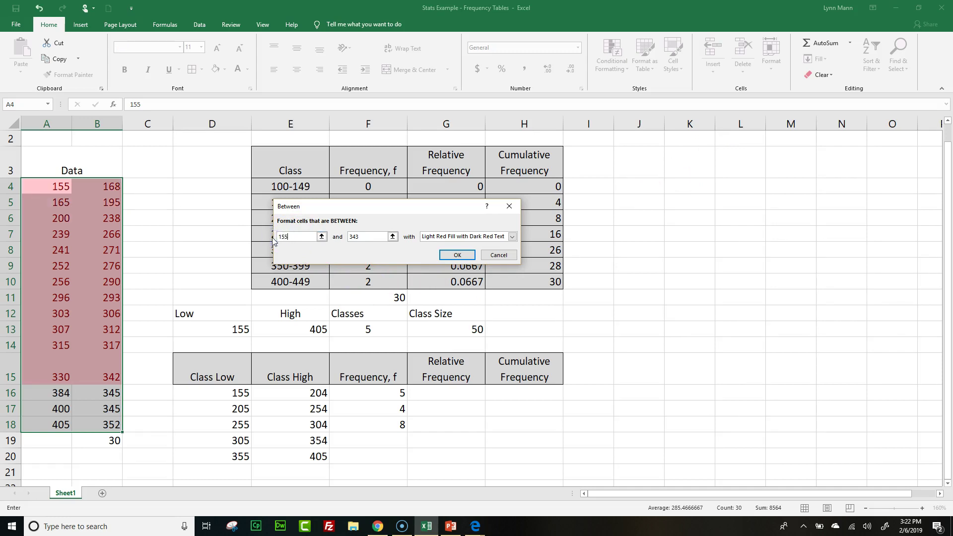
pyautogui.press('Tab')
pyautogui.write('204')
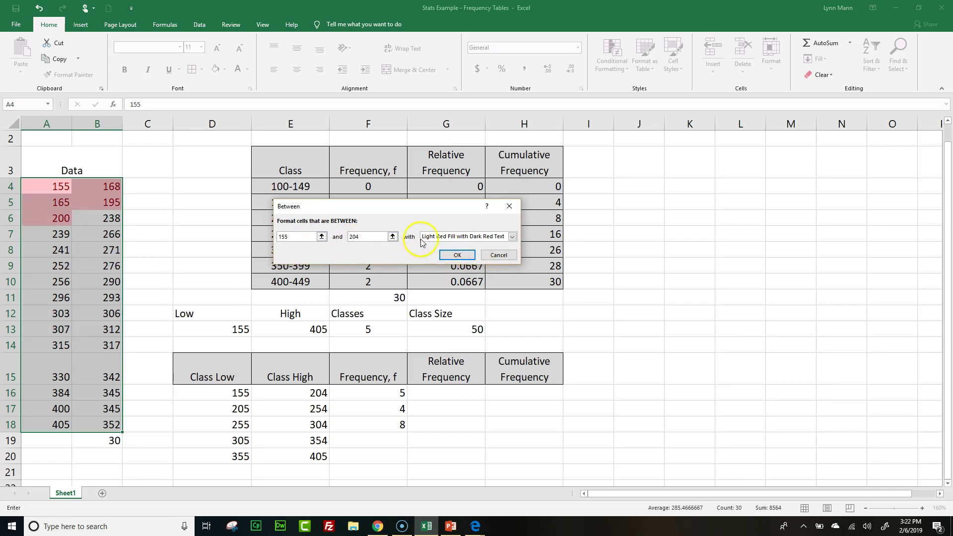
pyautogui.click(511, 237)
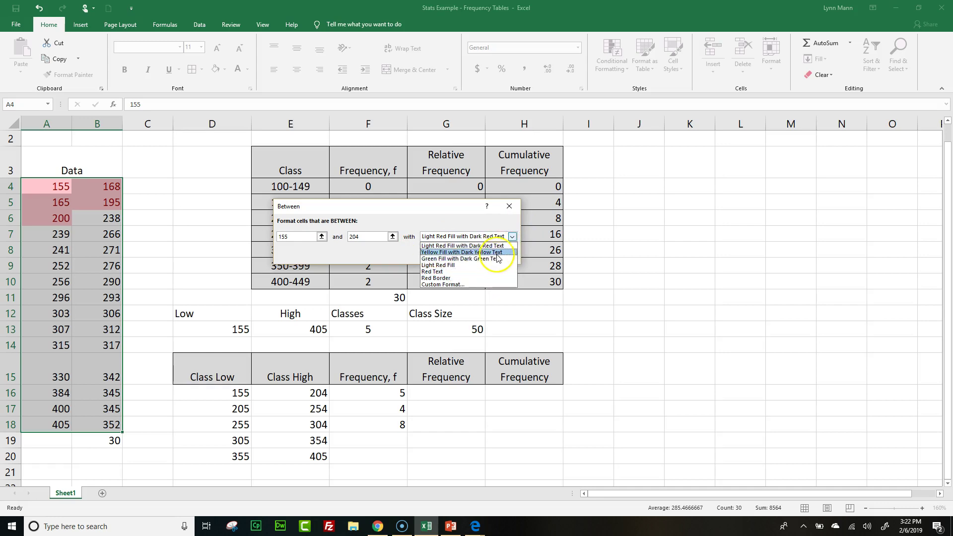
pyautogui.click(513, 236)
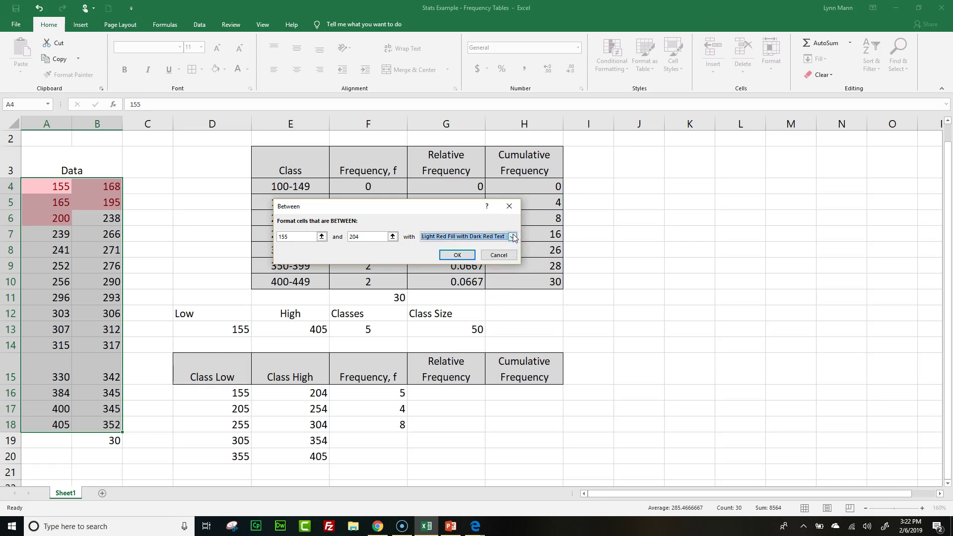
pyautogui.click(459, 256)
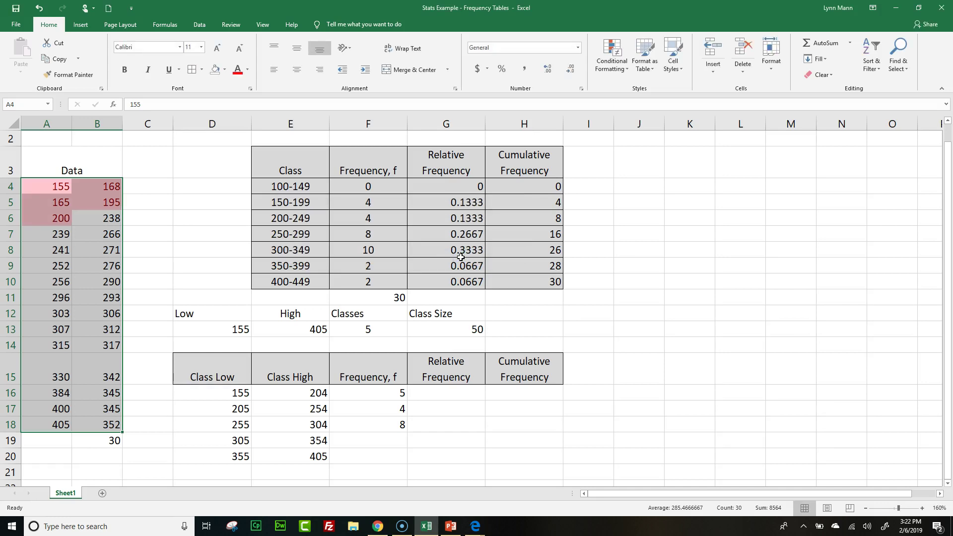
# - Set up a Between rule for 205 to 254 using Yellow Fill with Dark Yellow Text
pyautogui.click(614, 54)
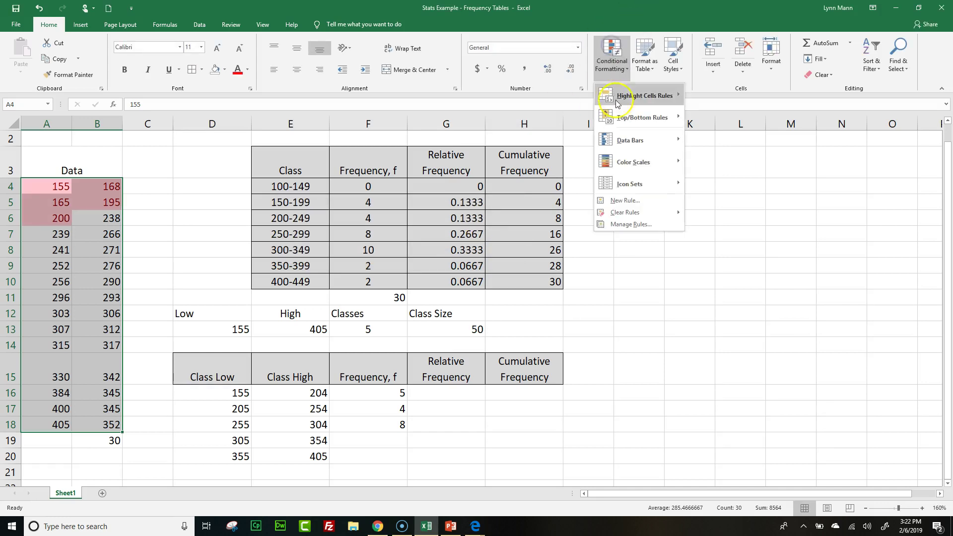
pyautogui.moveTo(617, 104)
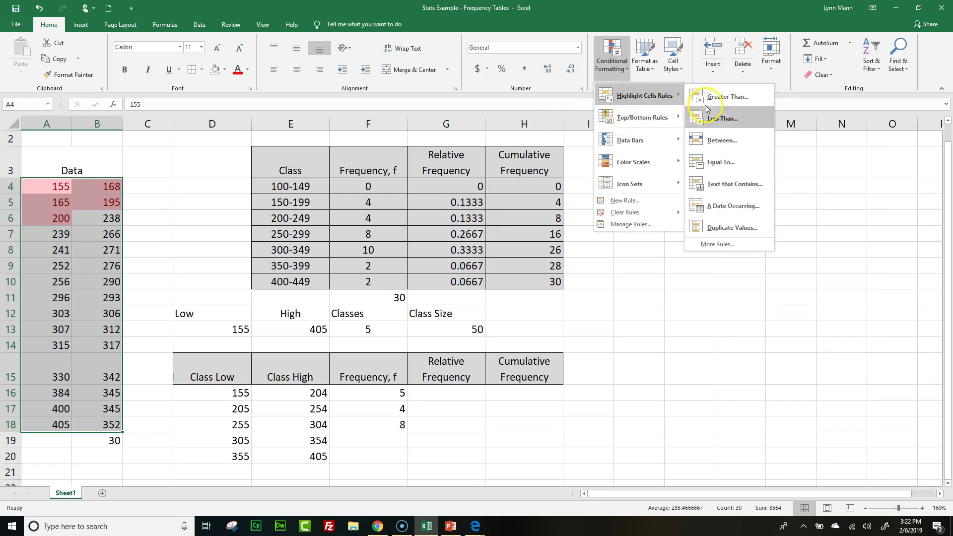
pyautogui.click(721, 140)
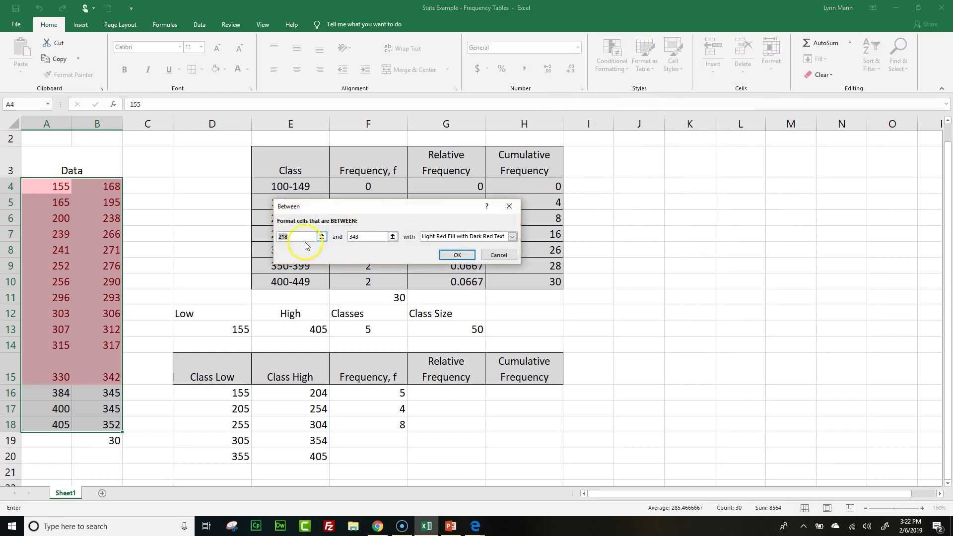
pyautogui.click(294, 242)
pyautogui.moveTo(293, 241); pyautogui.dragTo(276, 235)
pyautogui.write('205')
pyautogui.click(346, 237)
pyautogui.write('254')
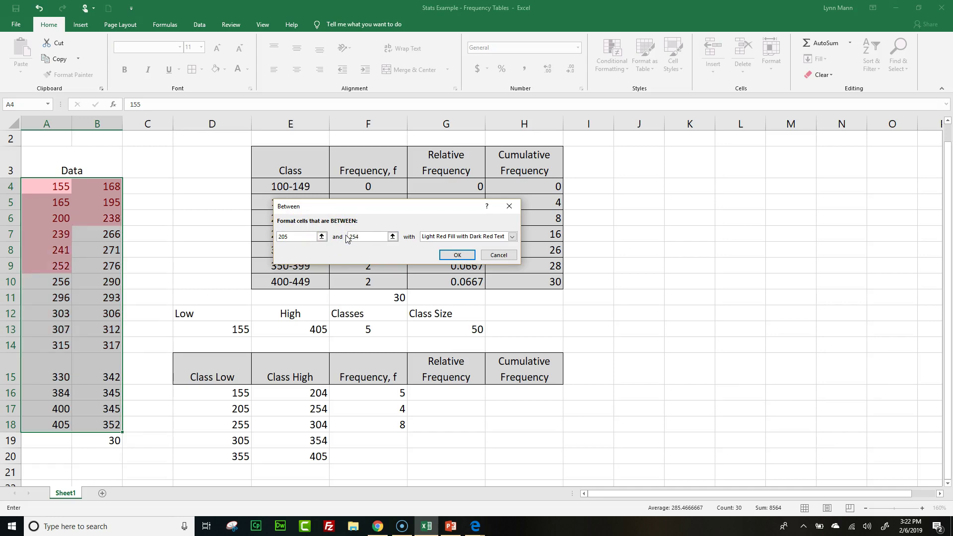
pyautogui.click(512, 237)
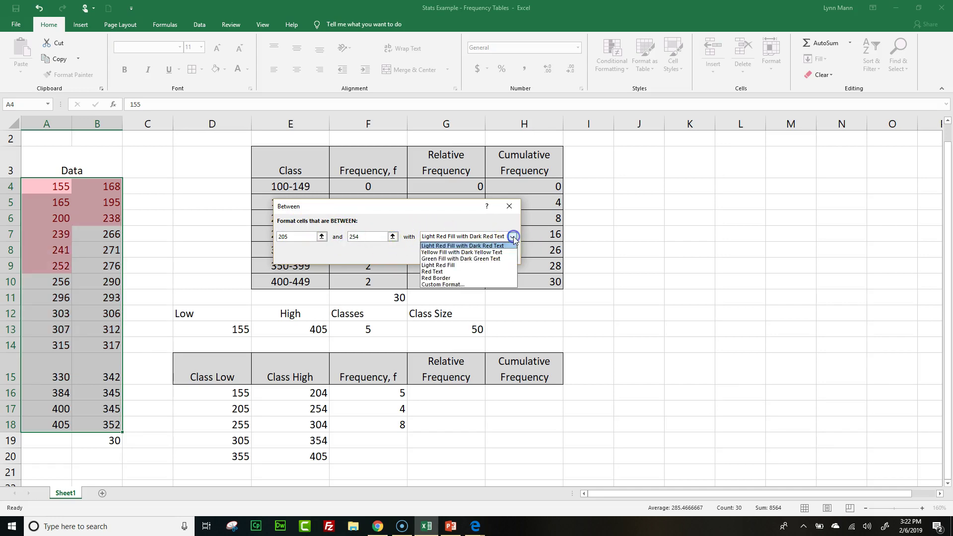
pyautogui.click(497, 252)
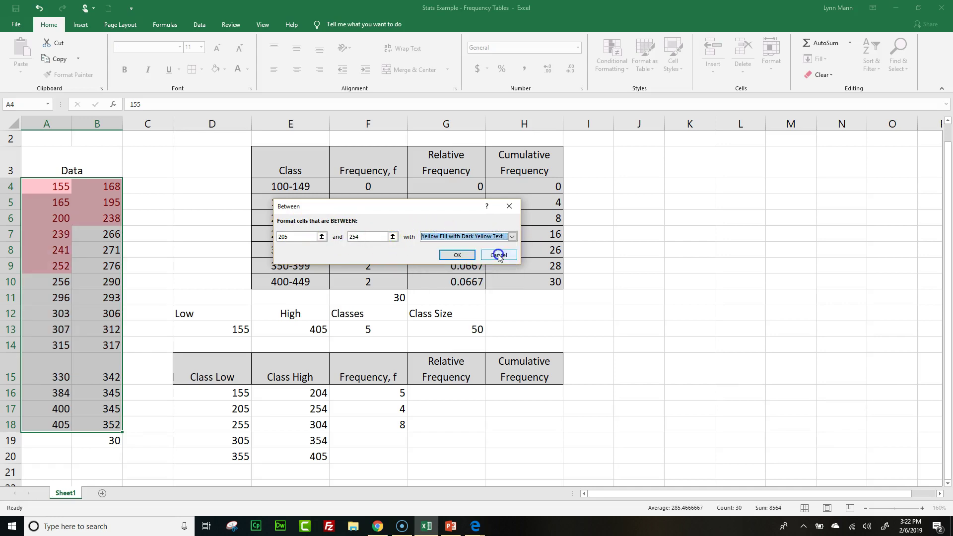
# - Apply the yellow 205–254 rule and start a Between rule with lower bound 255
pyautogui.click(458, 255)
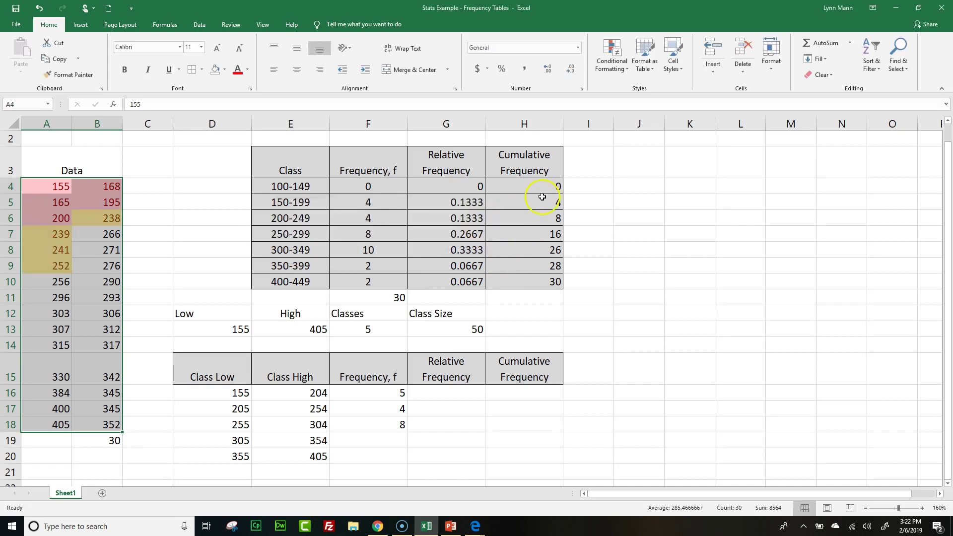
pyautogui.click(623, 73)
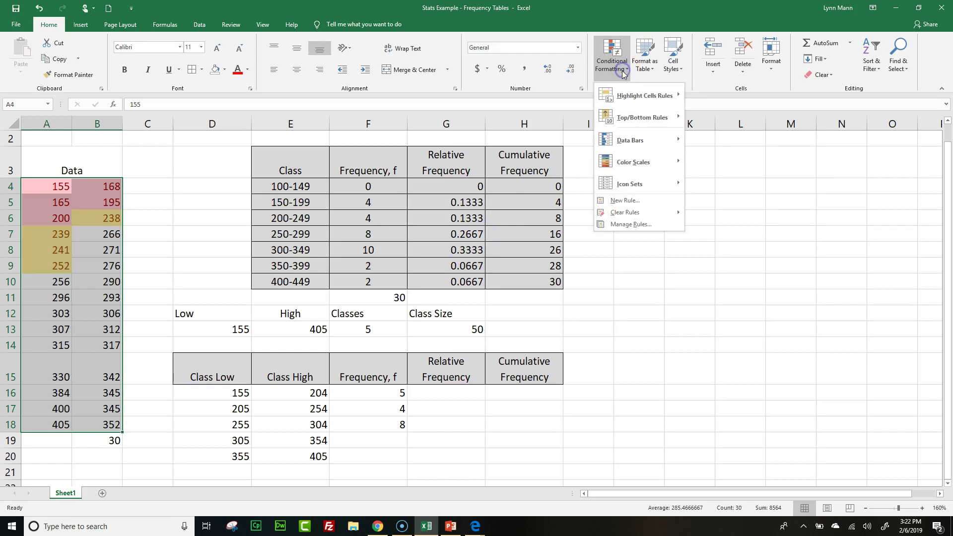
pyautogui.moveTo(645, 96)
pyautogui.click(716, 140)
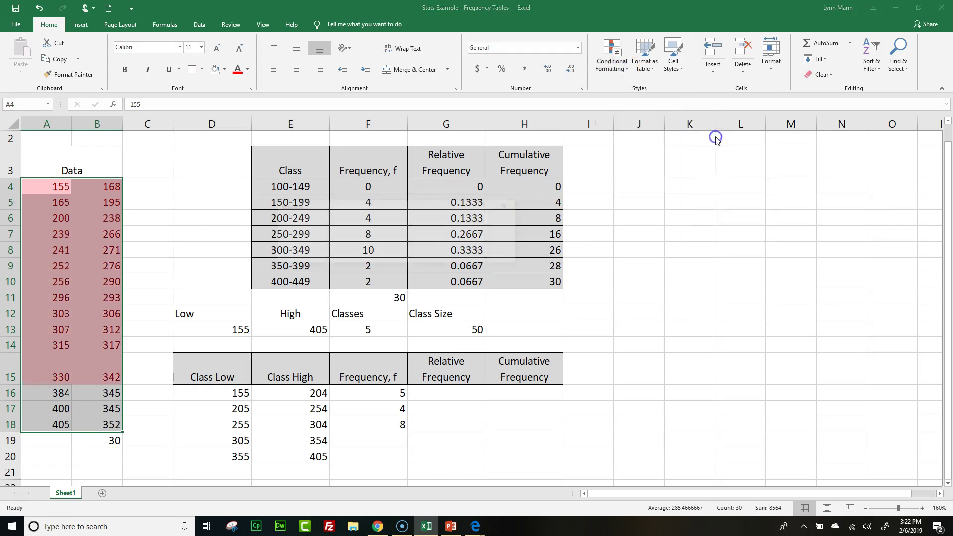
pyautogui.click(302, 237)
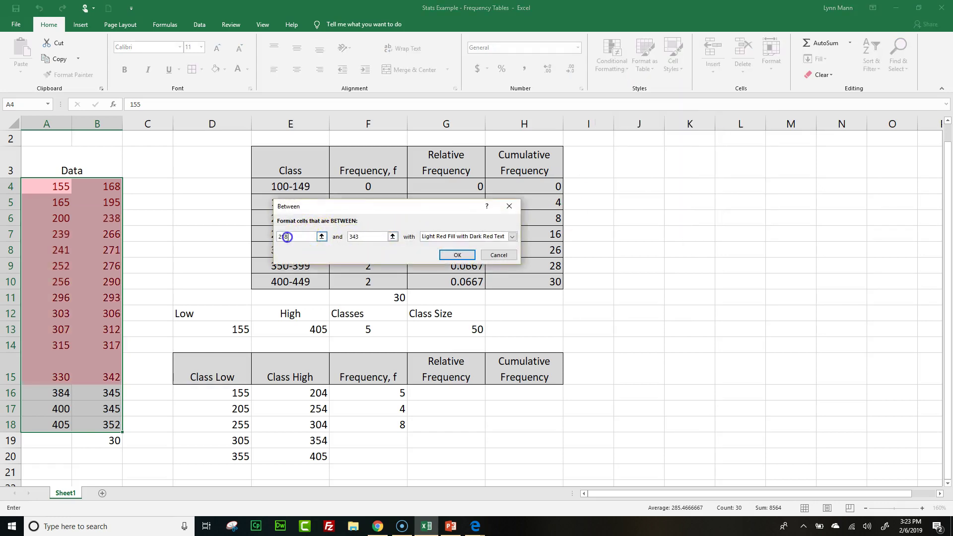
pyautogui.write('0')
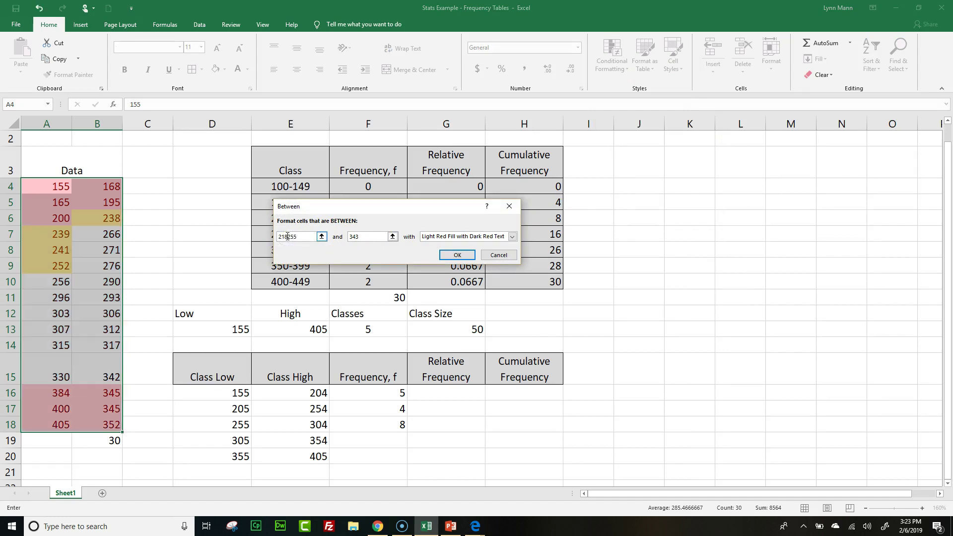
pyautogui.click(306, 237)
pyautogui.moveTo(288, 236); pyautogui.dragTo(240, 235)
pyautogui.press('BackSpace')
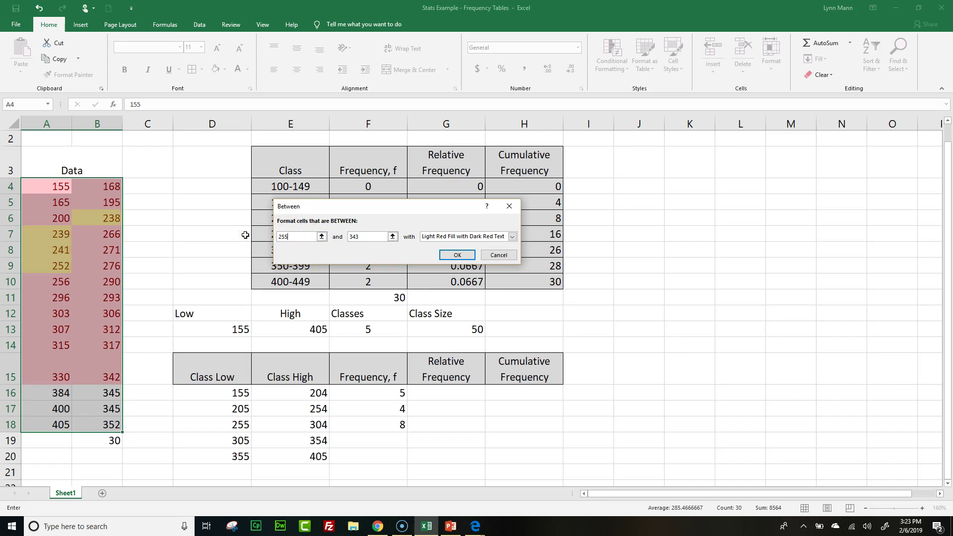
# - Set the upper bound to 304 and apply it with light red fill and dark red text
pyautogui.click(351, 239)
pyautogui.moveTo(351, 239); pyautogui.dragTo(344, 241)
pyautogui.write('304')
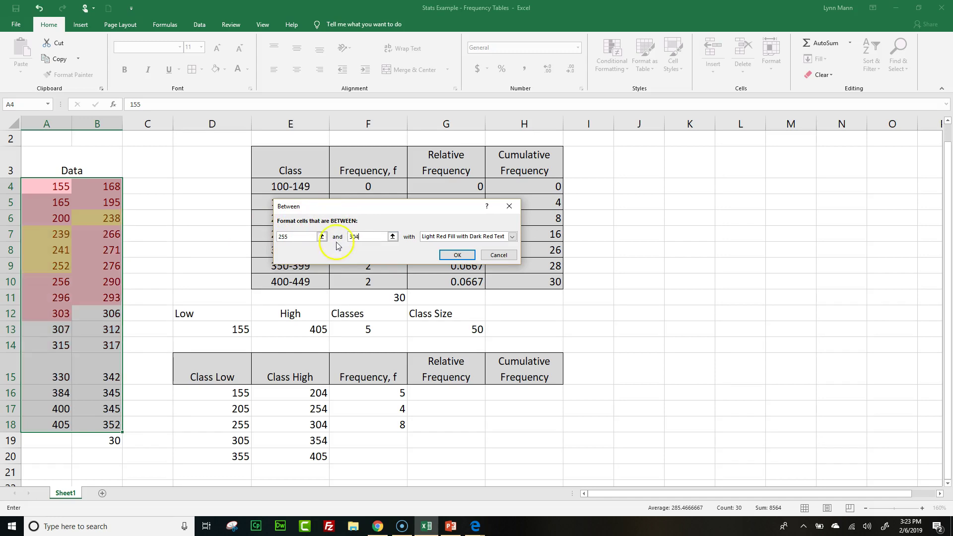
pyautogui.click(514, 239)
pyautogui.click(462, 255)
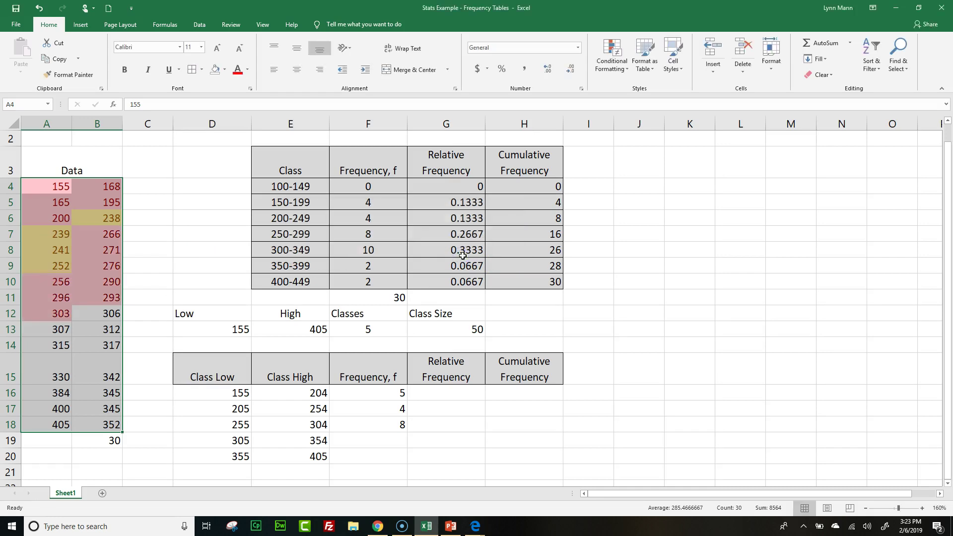
# - Highlight data values between 305 and 354 with Yellow Fill with Dark Yellow Text
pyautogui.click(613, 63)
pyautogui.moveTo(628, 113)
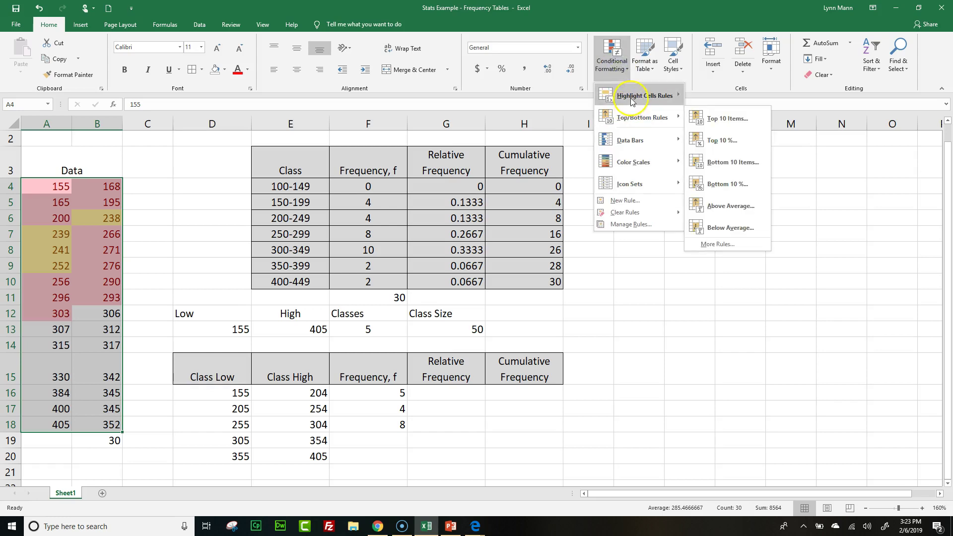
pyautogui.moveTo(638, 95)
pyautogui.click(721, 140)
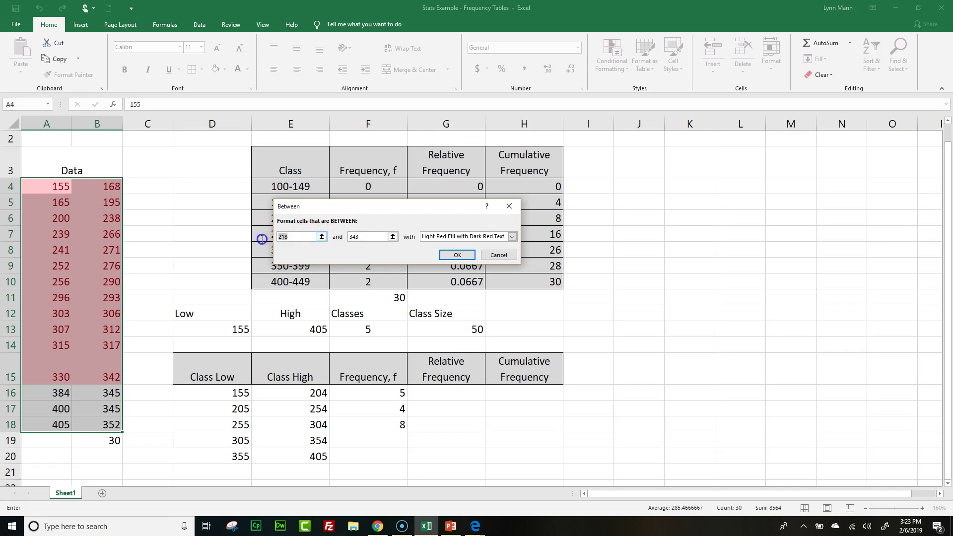
pyautogui.write('305')
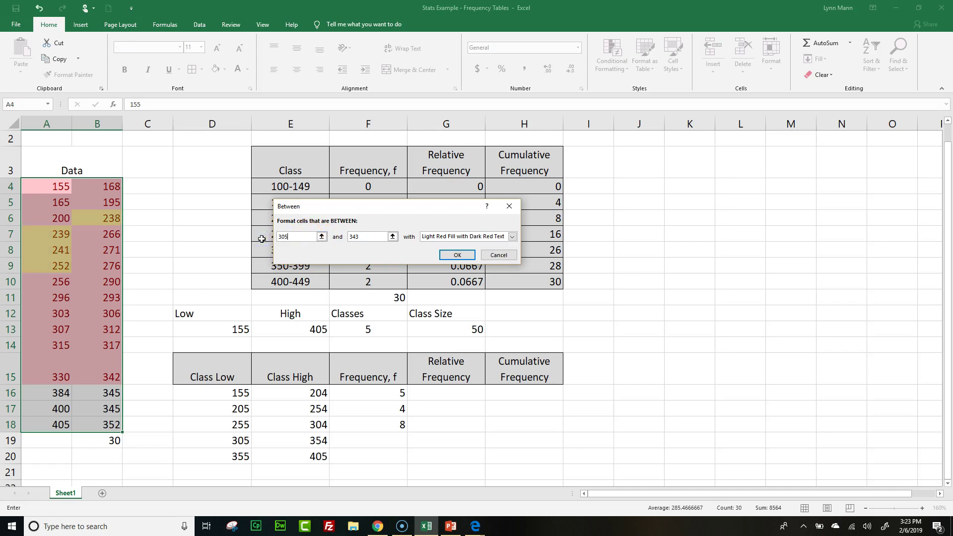
pyautogui.click(366, 236)
pyautogui.write('354')
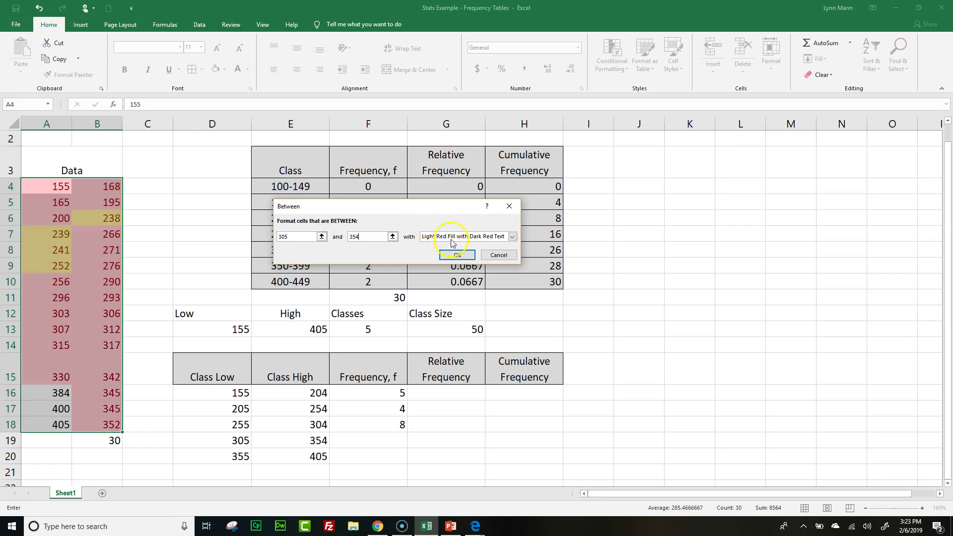
pyautogui.click(512, 237)
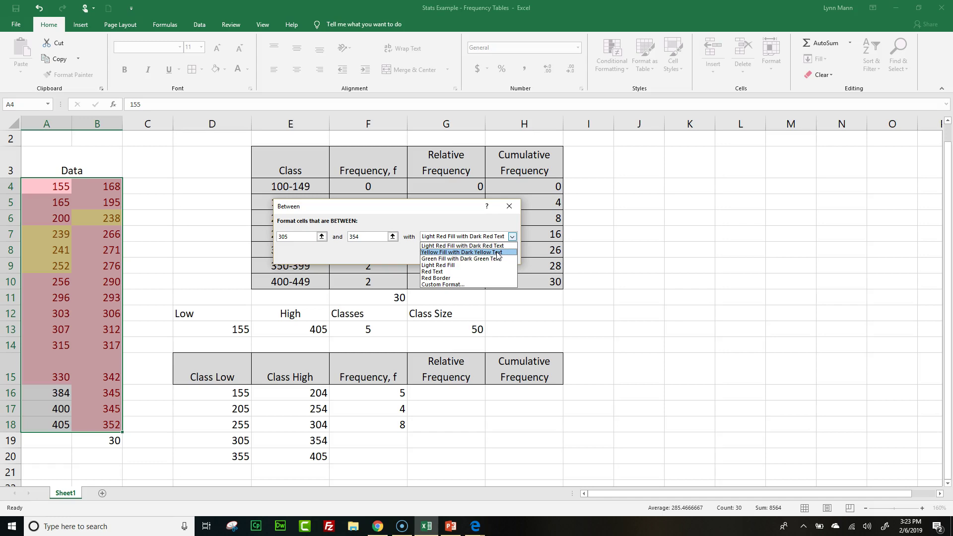
pyautogui.click(497, 253)
pyautogui.click(459, 256)
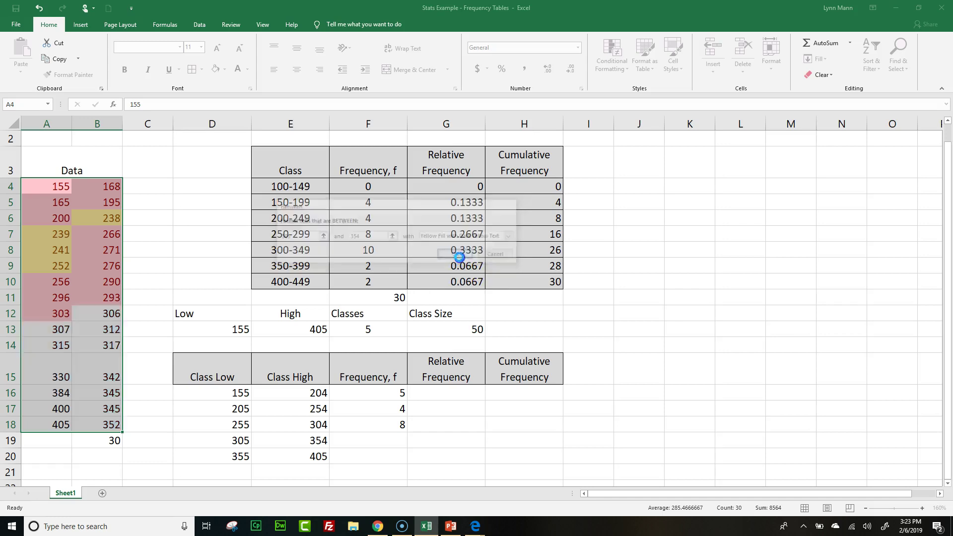
pyautogui.click(595, 305)
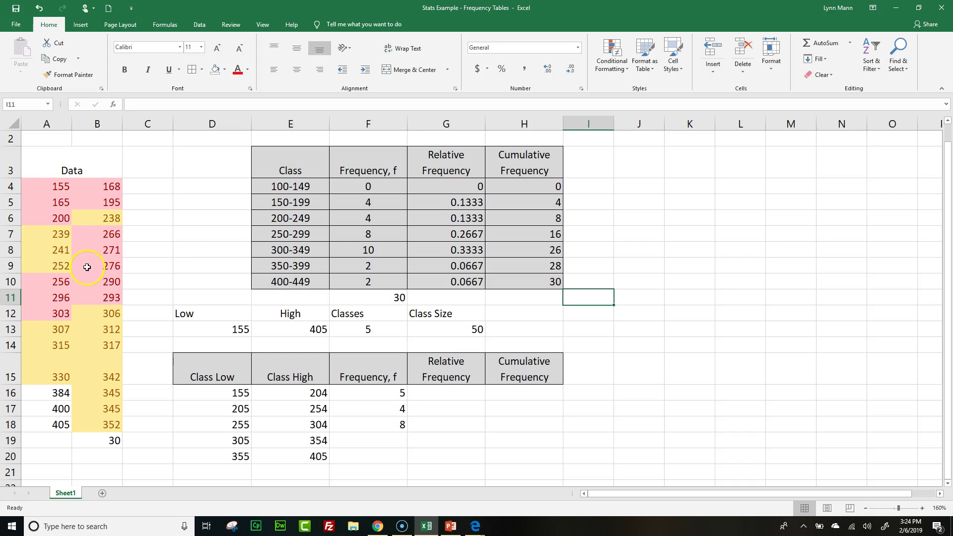
# - Enter frequencies 10 in F19 and 3 in F20 for the last two classes
pyautogui.click(369, 439)
pyautogui.write('10')
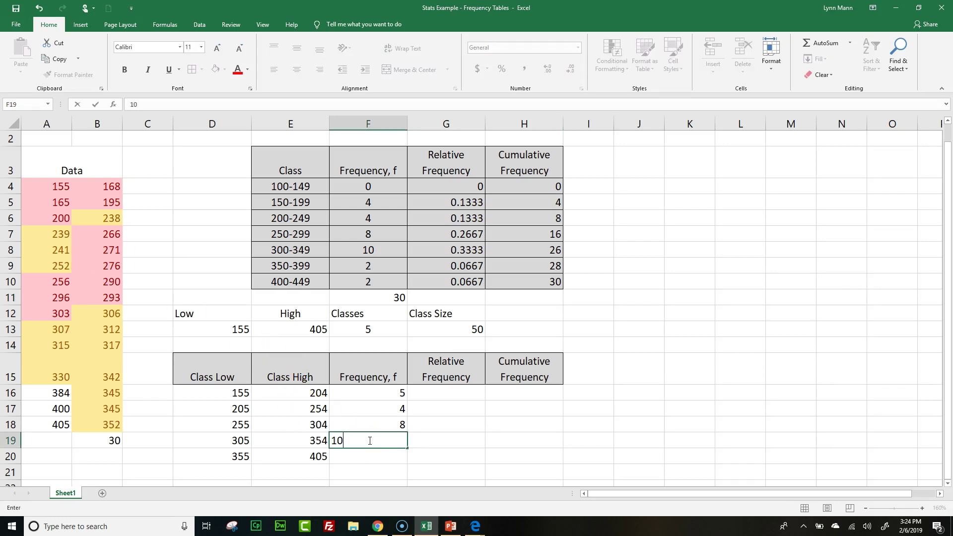
pyautogui.press('Return')
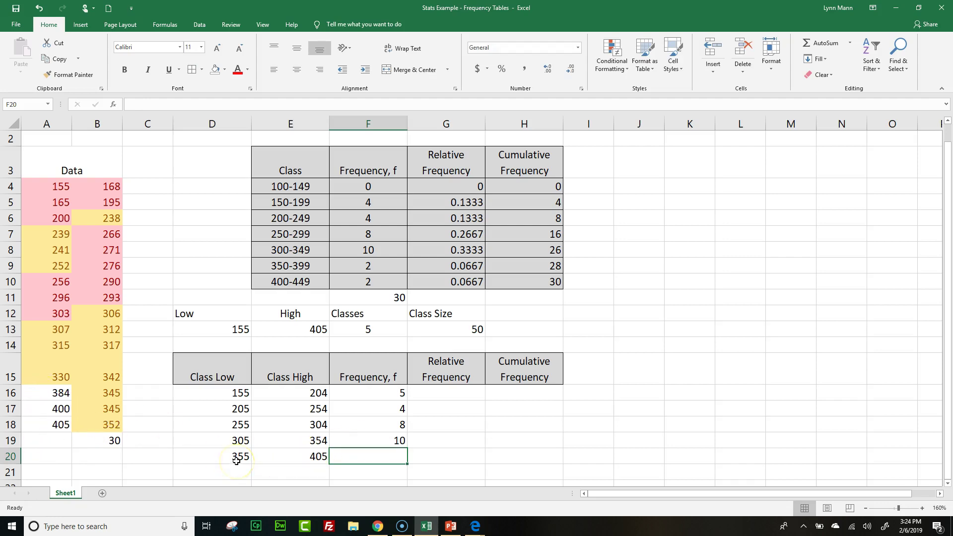
pyautogui.write('3')
pyautogui.press('Return')
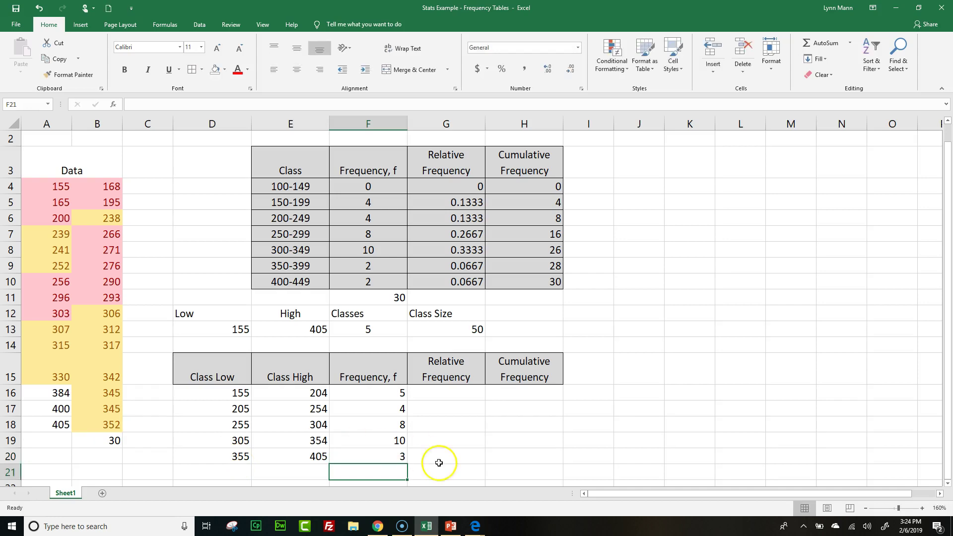
# - Set the first cumulative frequency in H16 to =F16
pyautogui.click(510, 395)
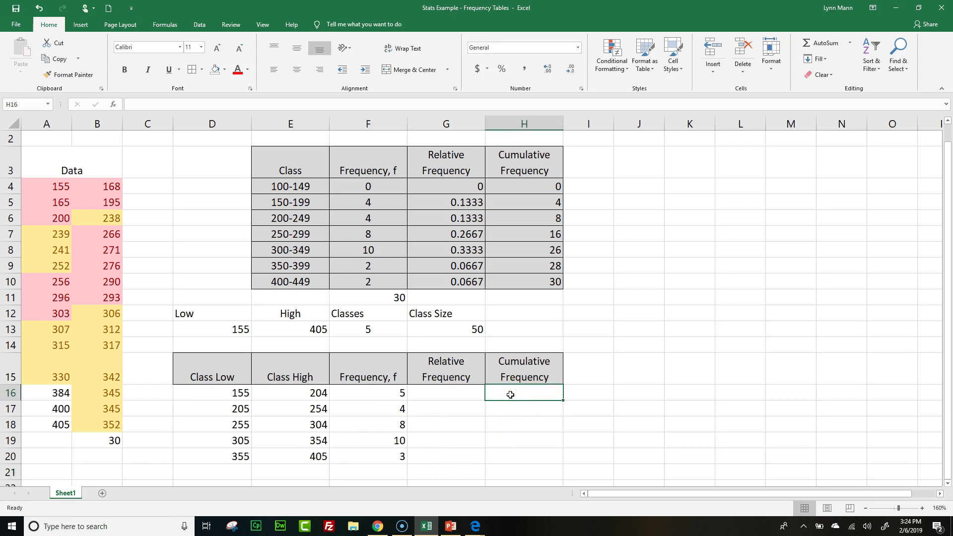
pyautogui.write('=')
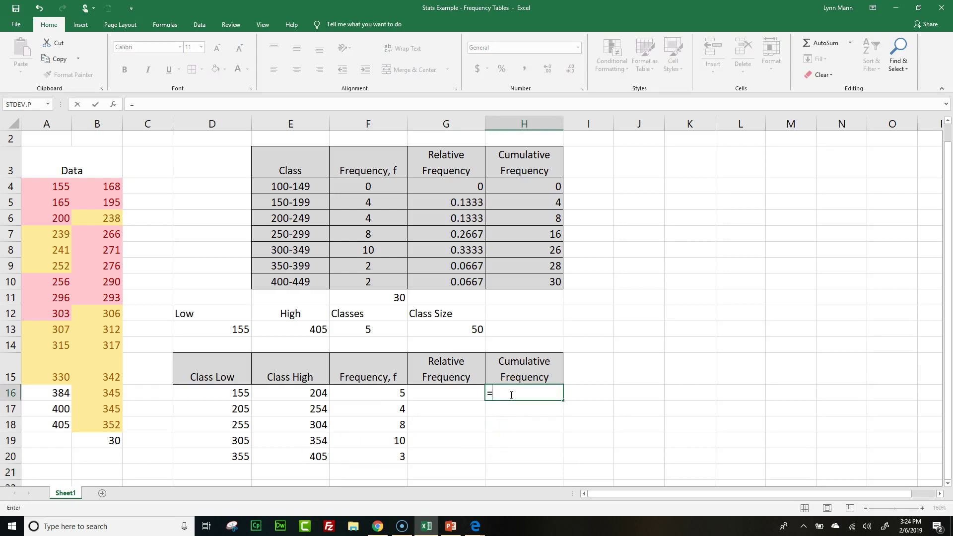
pyautogui.click(384, 395)
pyautogui.press('Return')
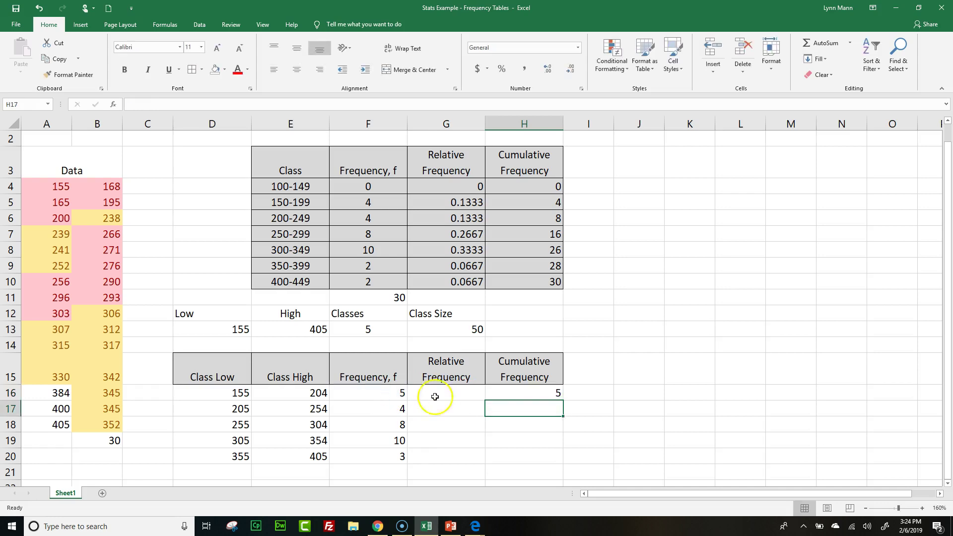
# - Enter the running total =H16+F17 in H17 and fill it down to H20
pyautogui.click(496, 408)
pyautogui.write('=')
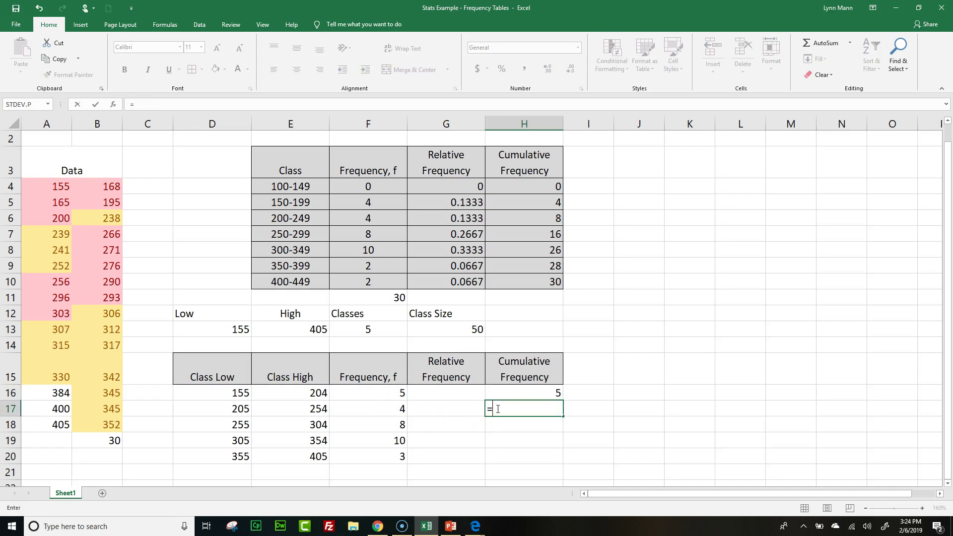
pyautogui.click(496, 393)
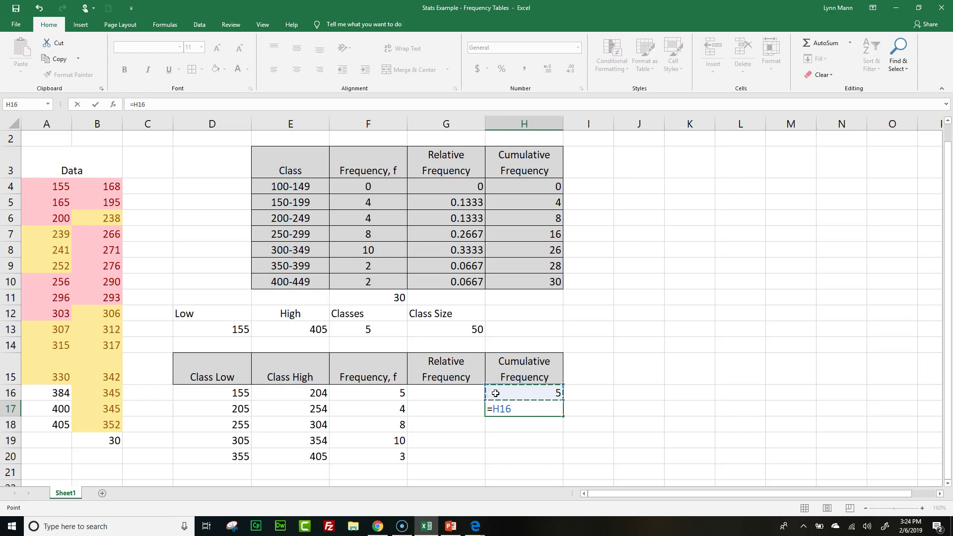
pyautogui.write('+')
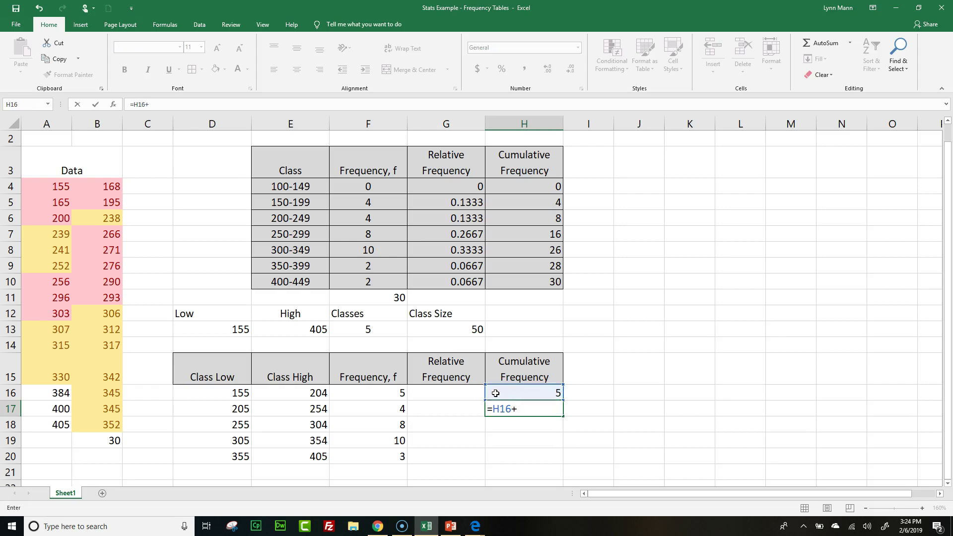
pyautogui.click(393, 411)
pyautogui.press('Return')
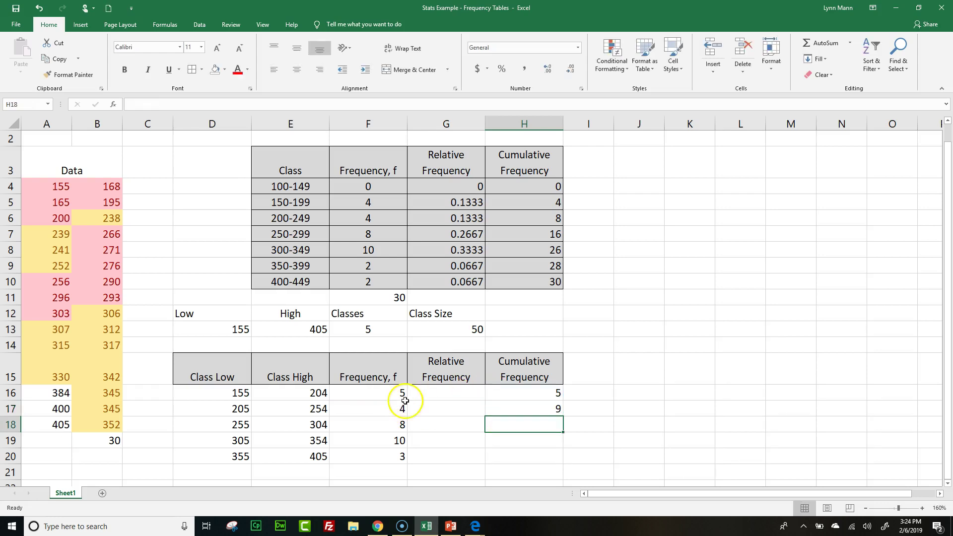
pyautogui.click(520, 410)
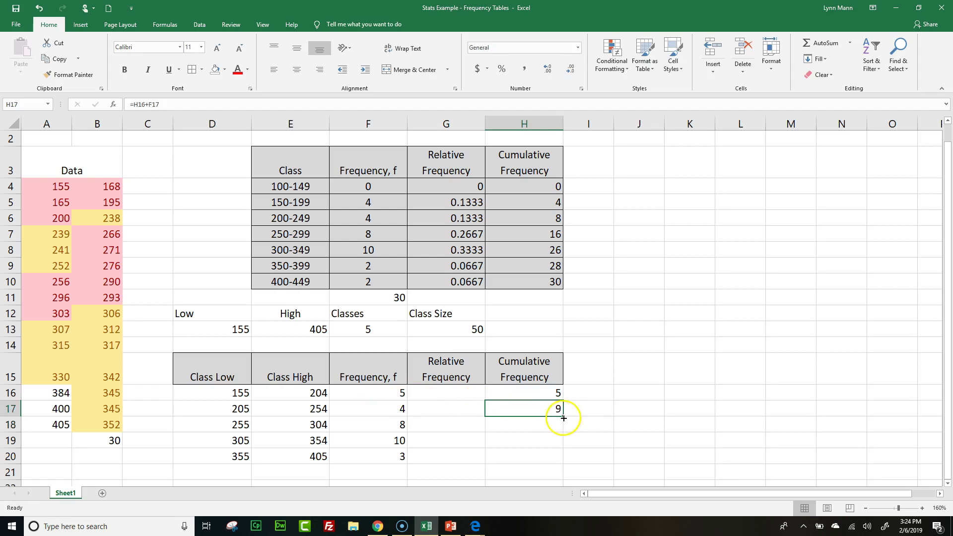
pyautogui.moveTo(563, 416); pyautogui.dragTo(546, 465)
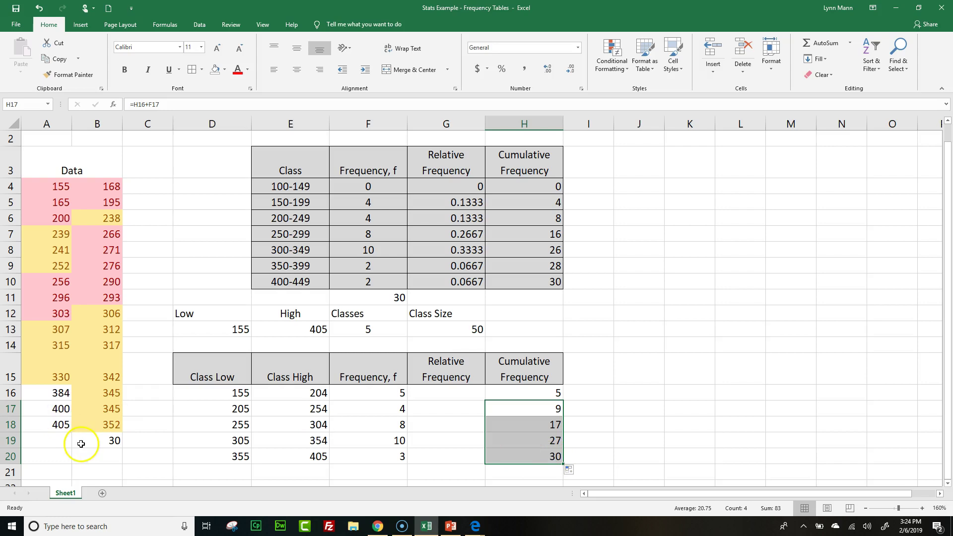
# - Enter =F16/$H$20 in G16 and fill the relative frequency formula down to G20
pyautogui.click(428, 396)
pyautogui.write('=')
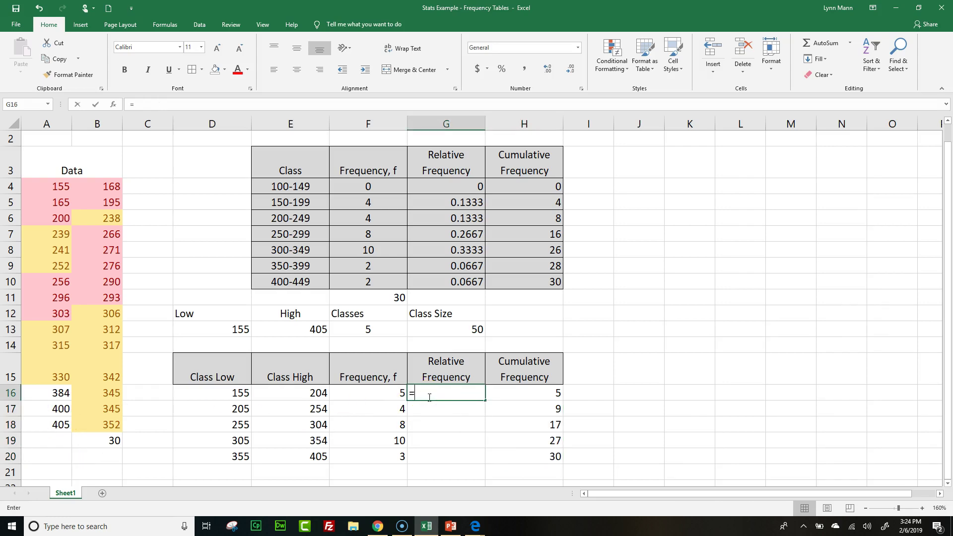
pyautogui.click(371, 392)
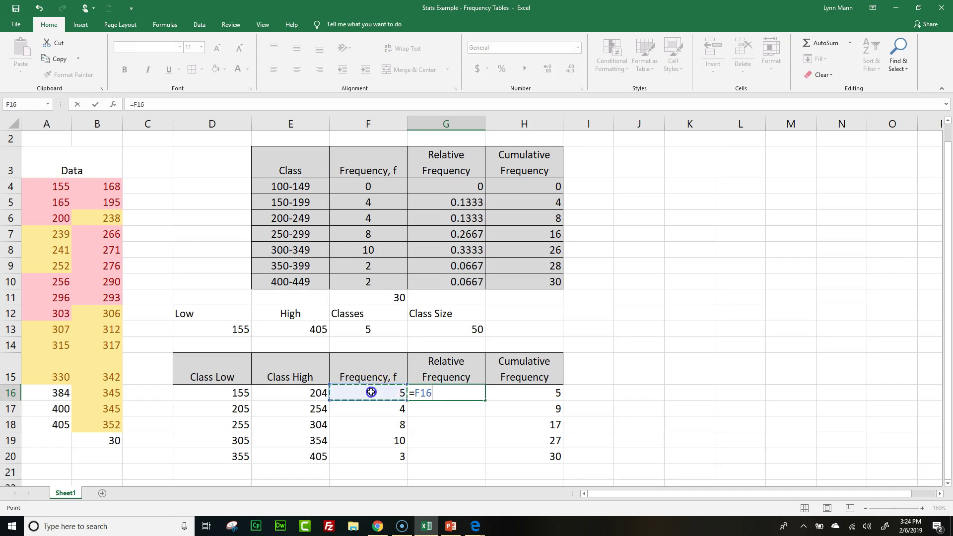
pyautogui.write('/')
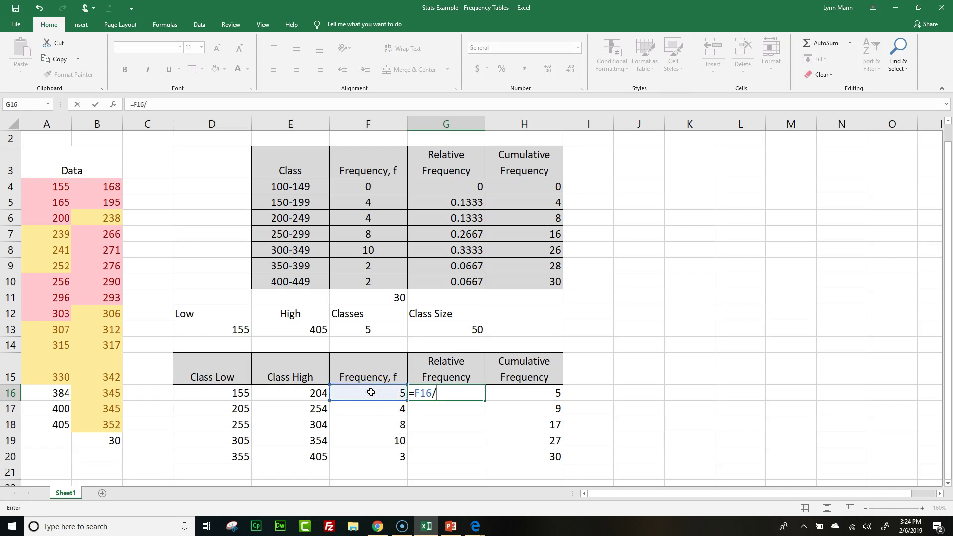
pyautogui.click(530, 461)
pyautogui.press('F4')
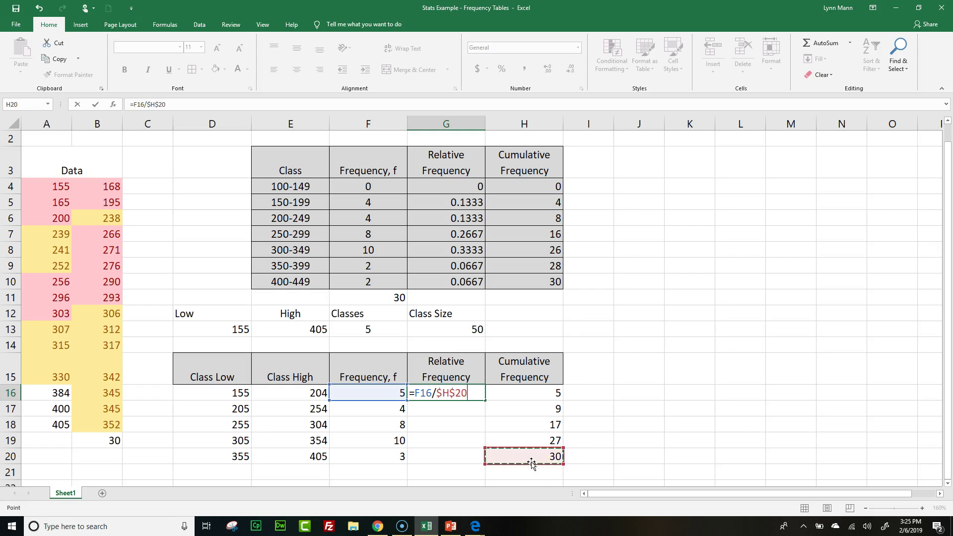
pyautogui.press('Return')
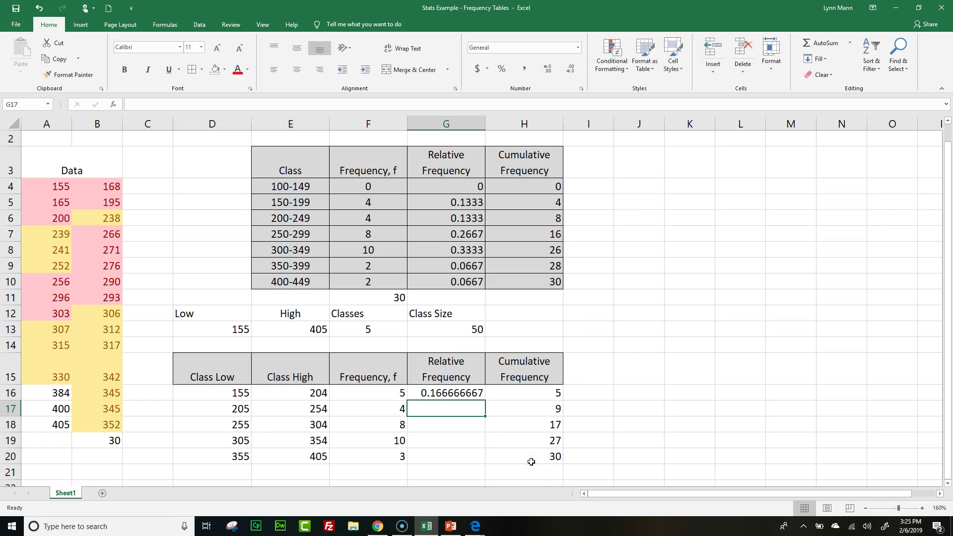
pyautogui.click(427, 392)
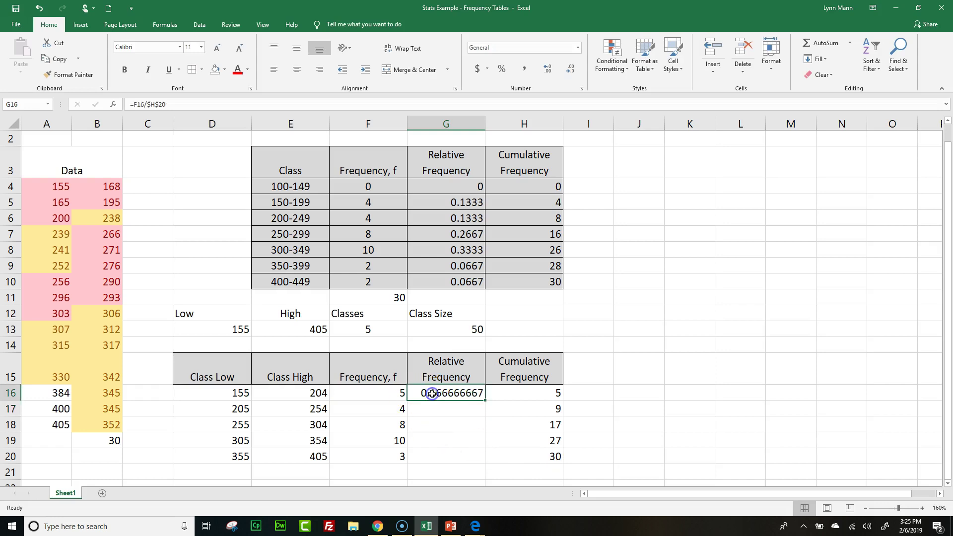
pyautogui.doubleClick(486, 403)
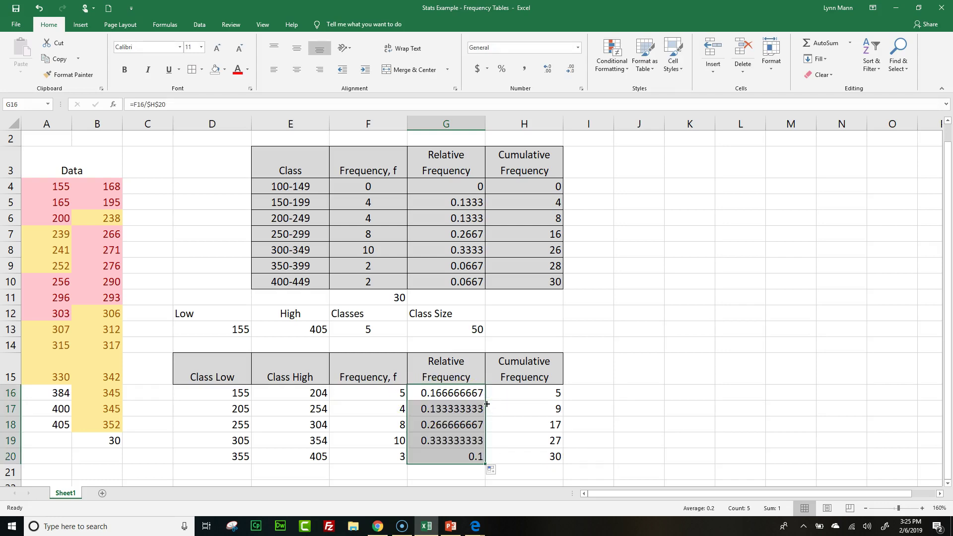
pyautogui.click(383, 471)
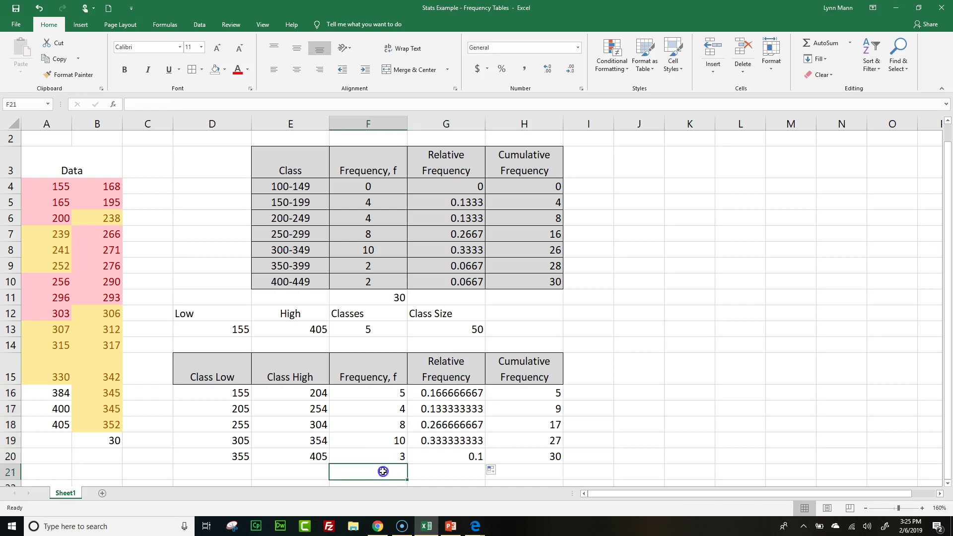
# - Format G16:G20 as percentages with two decimal places
pyautogui.moveTo(431, 401); pyautogui.dragTo(440, 453)
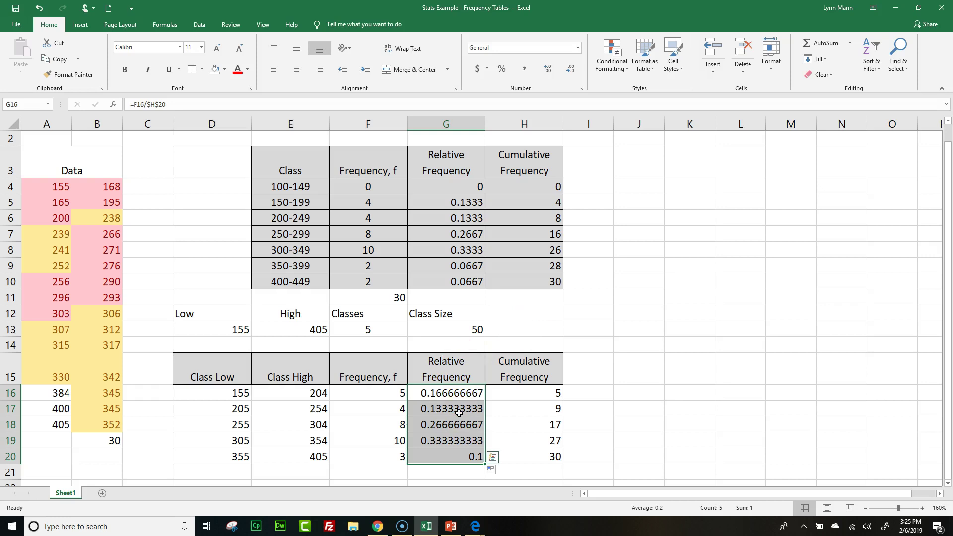
pyautogui.click(502, 69)
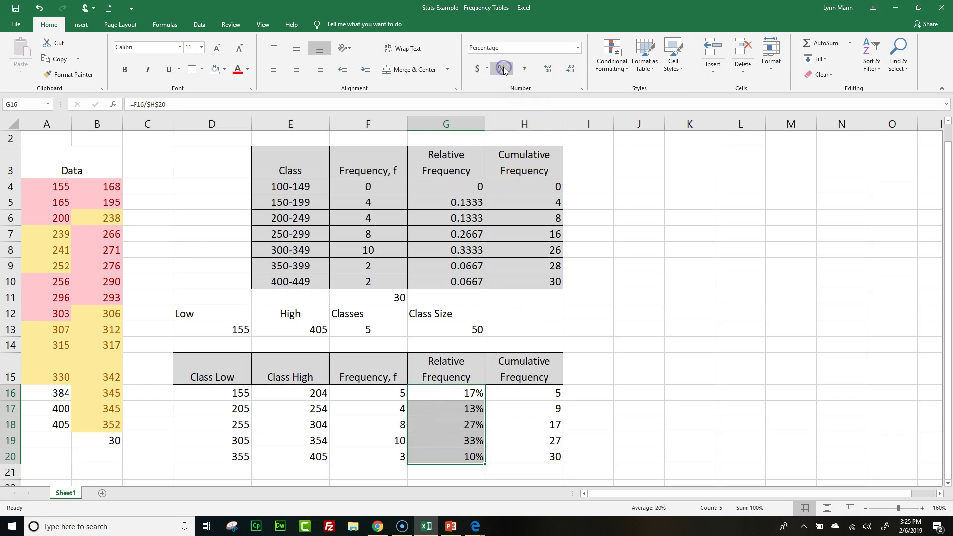
pyautogui.click(547, 70)
pyautogui.click(547, 69)
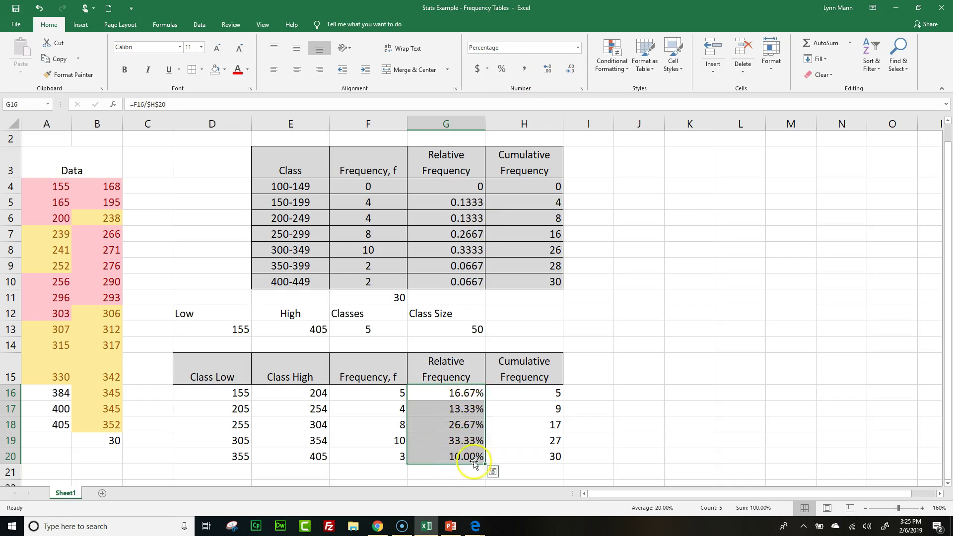
# - Colour the Class High 204 in D3 and the Class Low 205 in C4 red
pyautogui.click(509, 422)
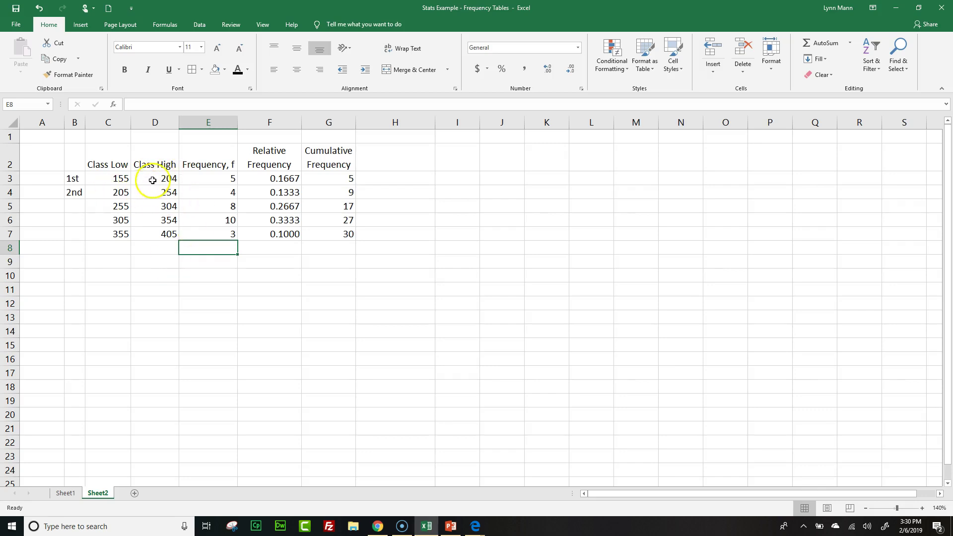
pyautogui.click(152, 180)
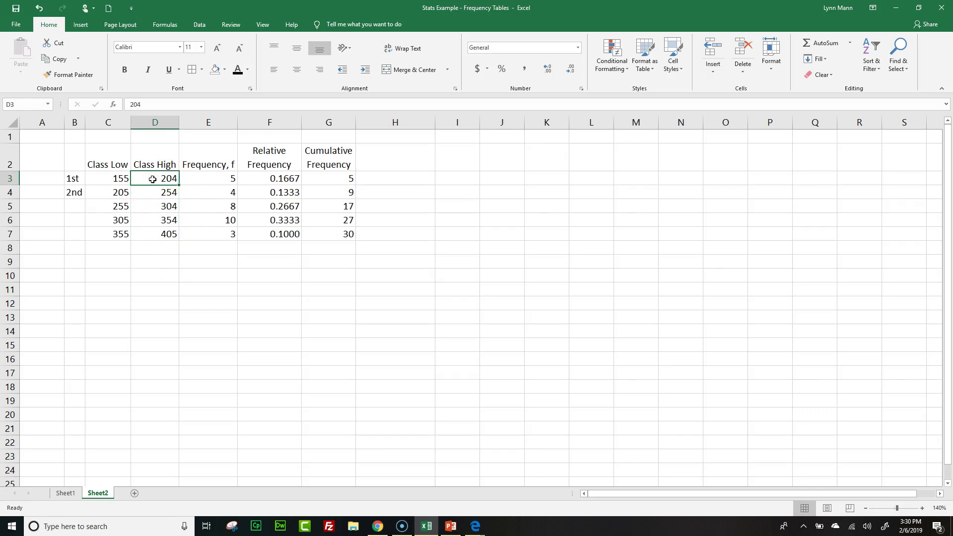
pyautogui.click(248, 70)
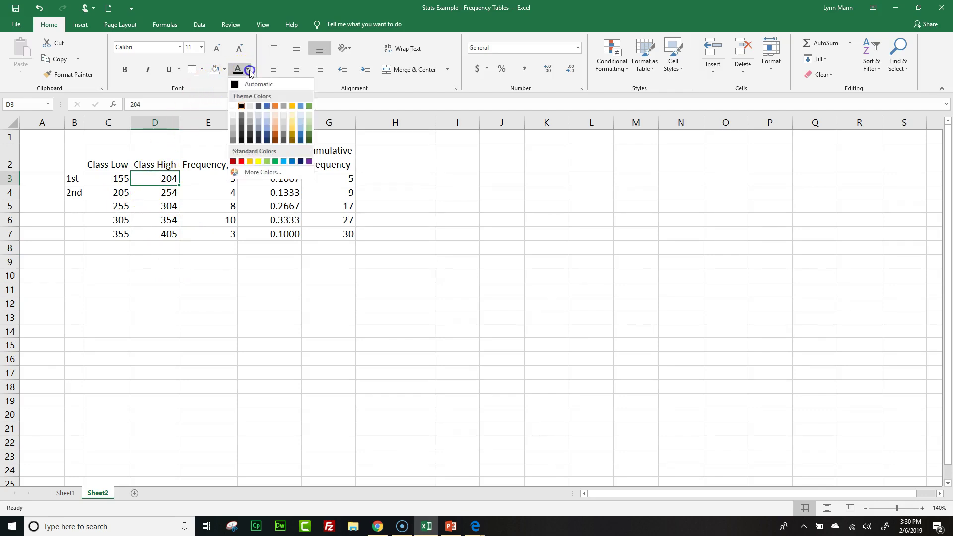
pyautogui.click(241, 160)
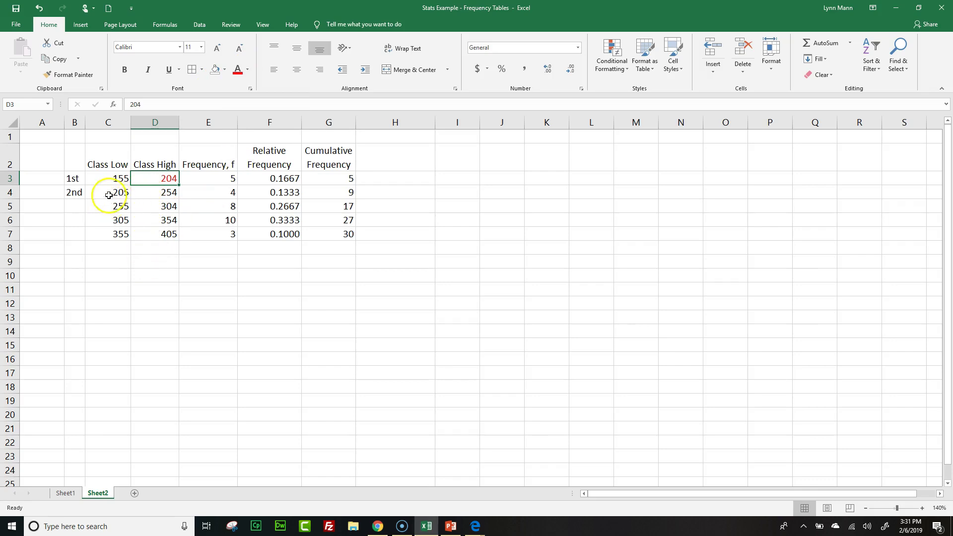
pyautogui.click(107, 193)
pyautogui.click(238, 72)
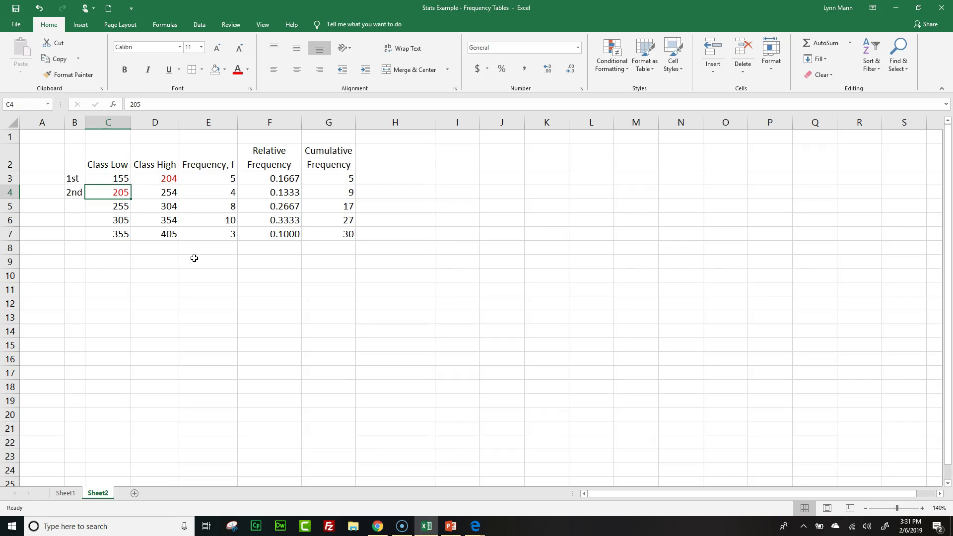
# - Insert blank columns before Frequency, f and before Class Low
pyautogui.rightClick(208, 122)
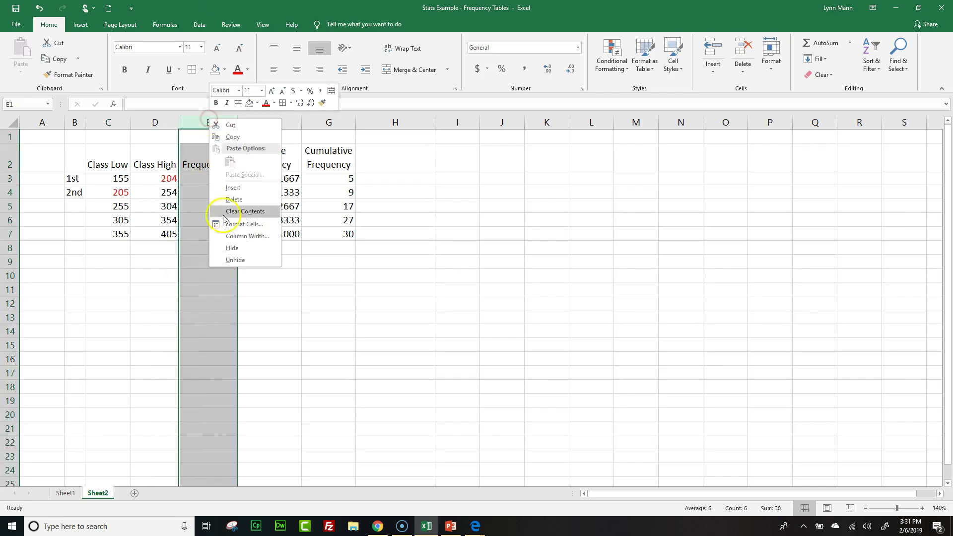
pyautogui.click(233, 188)
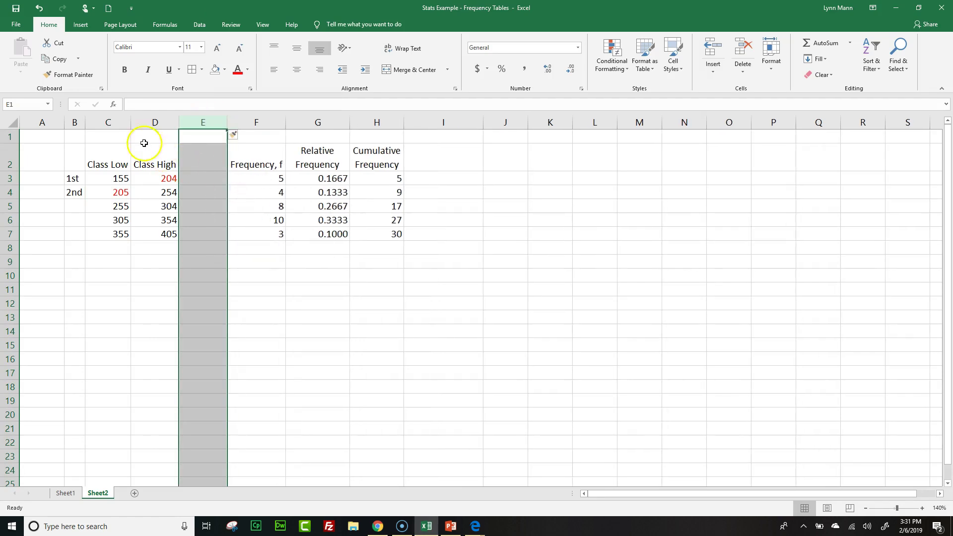
pyautogui.rightClick(107, 122)
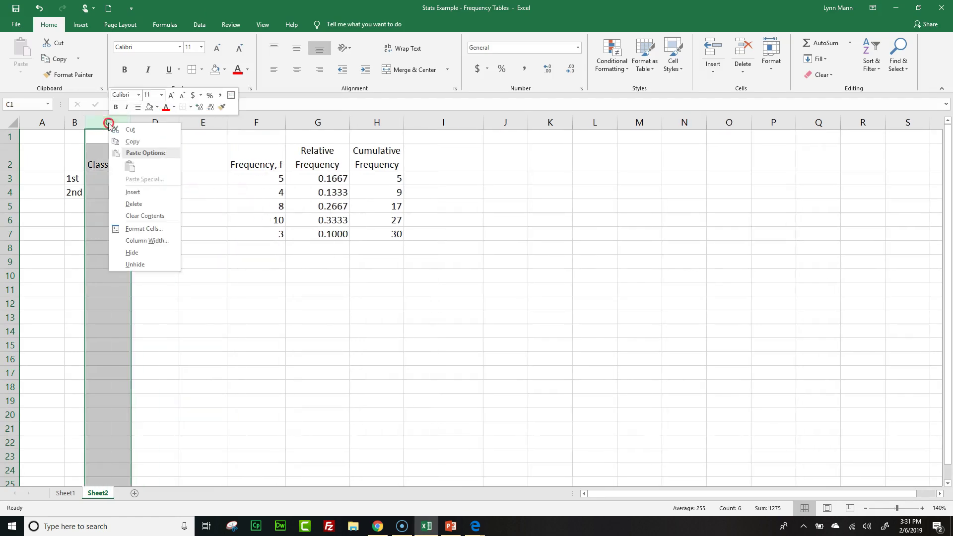
pyautogui.click(131, 194)
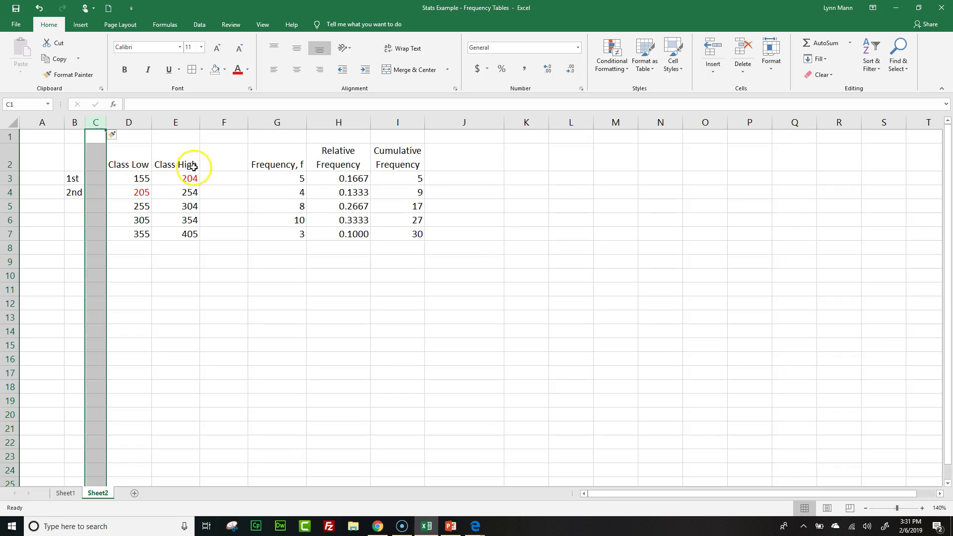
# - Label the new F2 header 'Upper Boundary'
pyautogui.click(213, 160)
pyautogui.write('Cl')
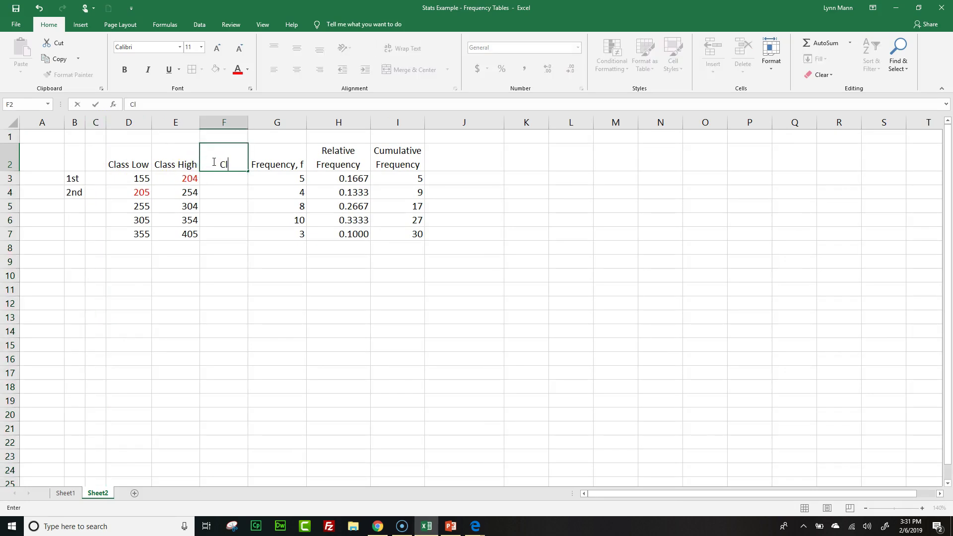
pyautogui.write('ass Boundary')
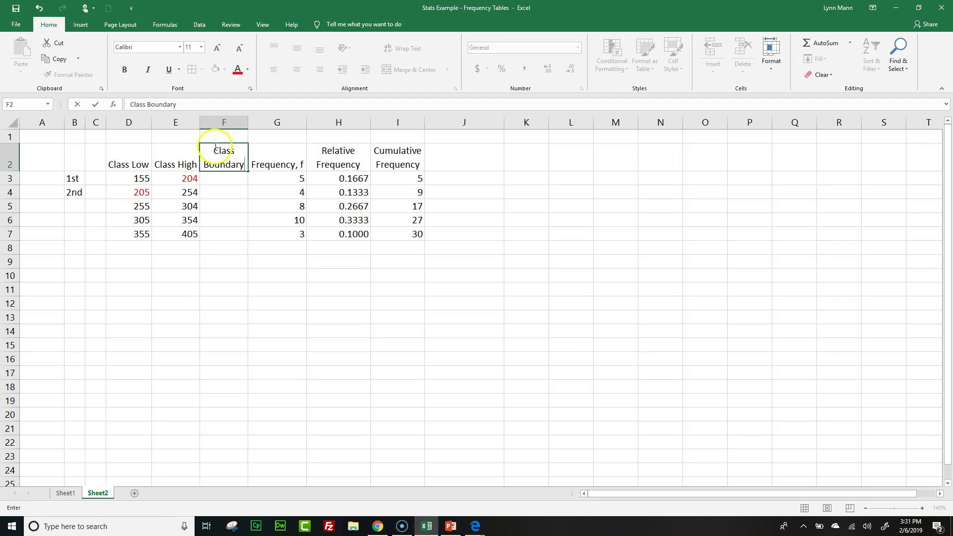
pyautogui.click(215, 151)
pyautogui.write('Upper')
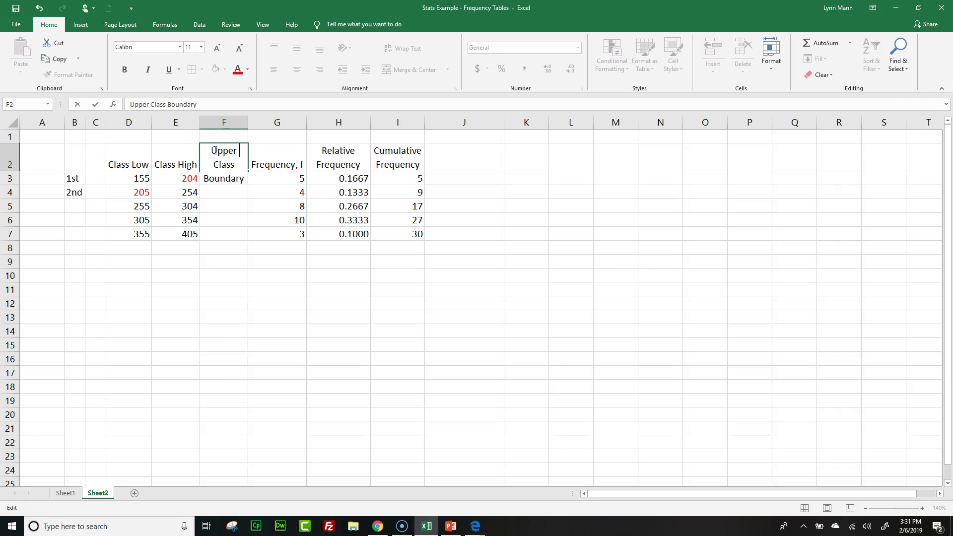
pyautogui.press('Delete')
pyautogui.press('Delete')
pyautogui.press('Delete')
pyautogui.press('Delete')
pyautogui.press('Delete')
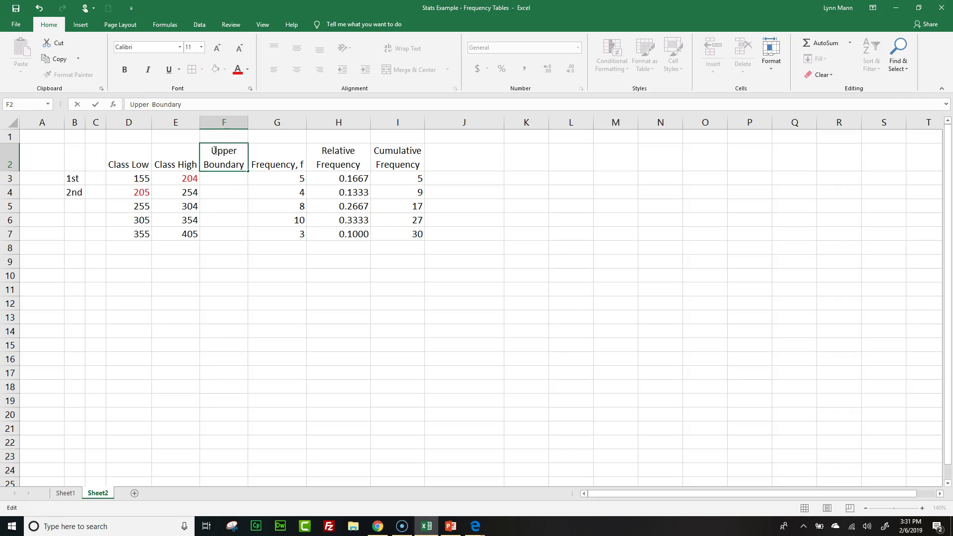
pyautogui.press('Delete')
pyautogui.press('Return')
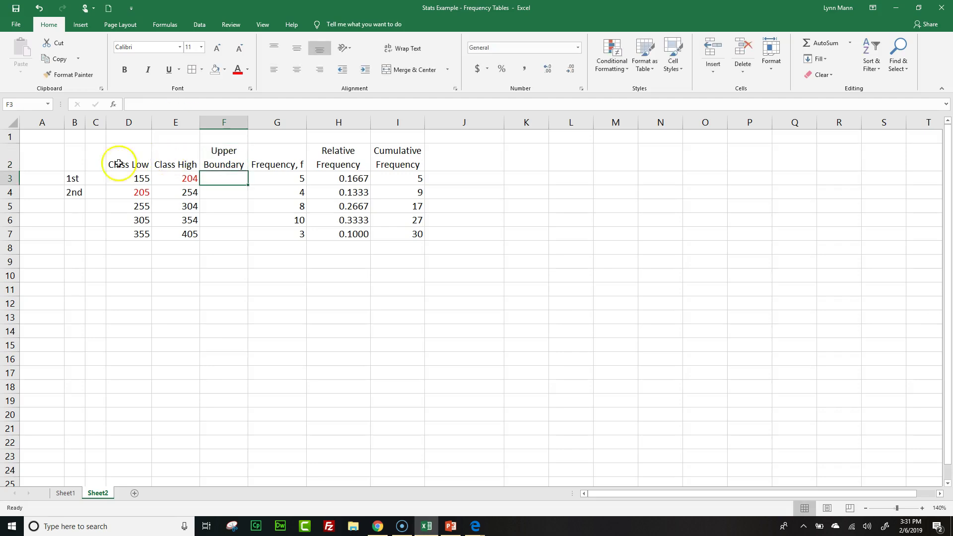
# - Label C2 'Lower Boundary', widen column C and auto-fit row 2
pyautogui.click(97, 163)
pyautogui.write('L')
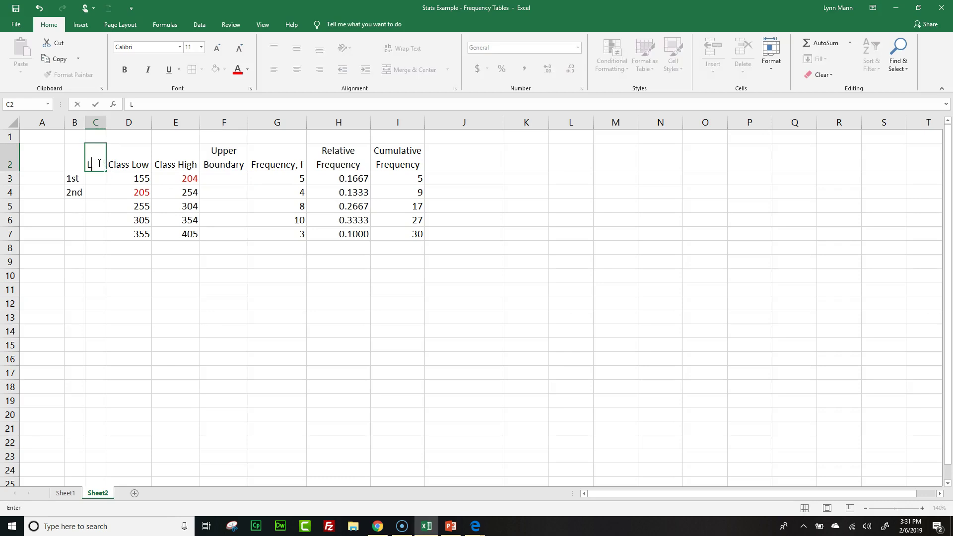
pyautogui.write('ower')
pyautogui.write('Boundary')
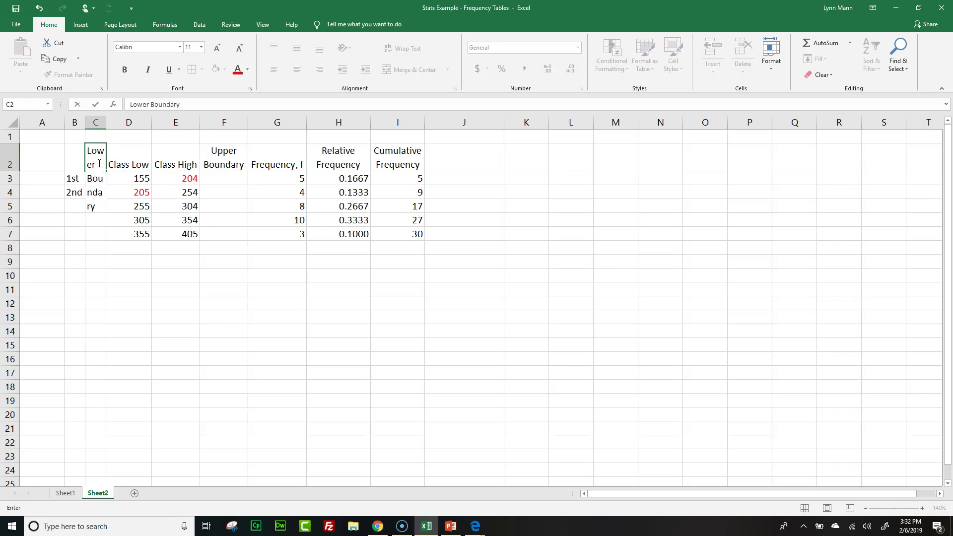
pyautogui.press('Return')
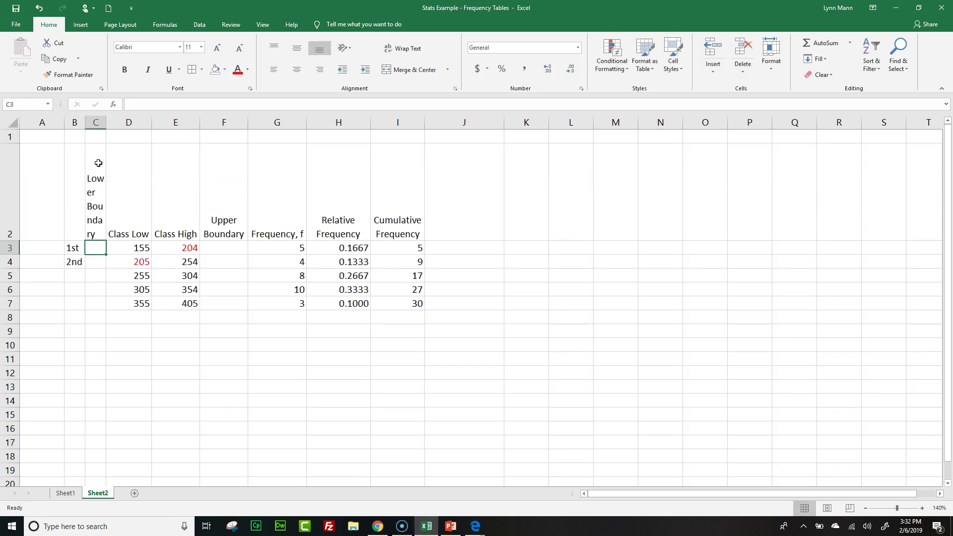
pyautogui.moveTo(105, 124); pyautogui.dragTo(147, 133)
pyautogui.doubleClick(13, 241)
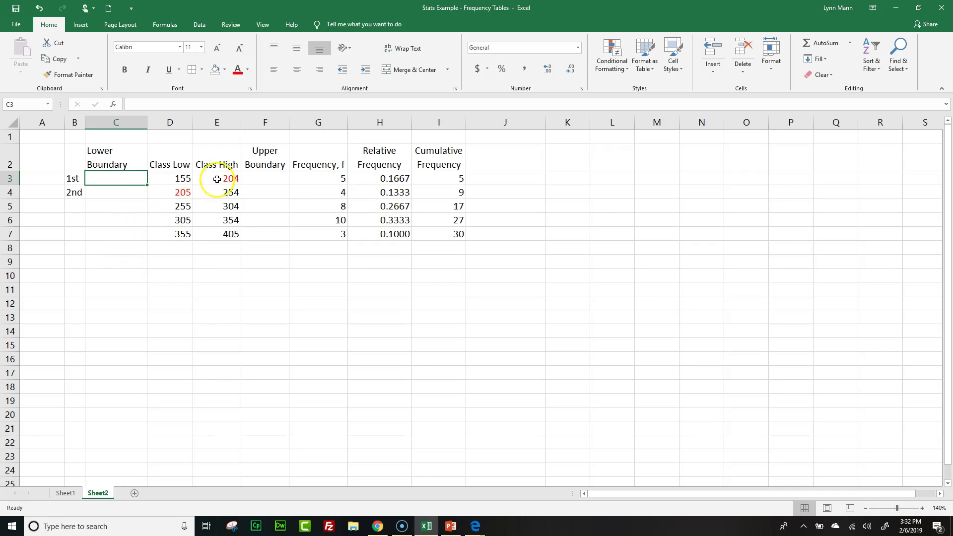
# - Type the label 'Midpoint' in C9
pyautogui.click(178, 195)
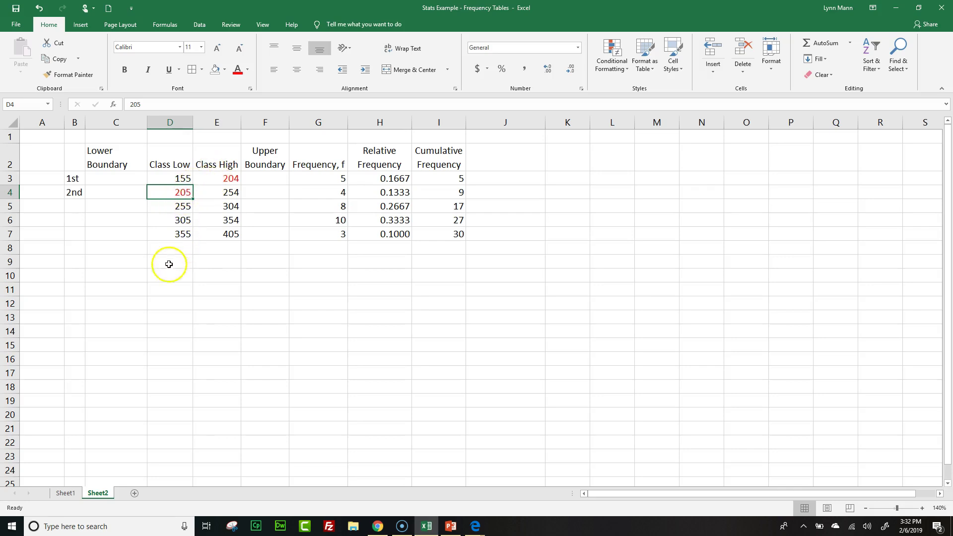
pyautogui.click(125, 263)
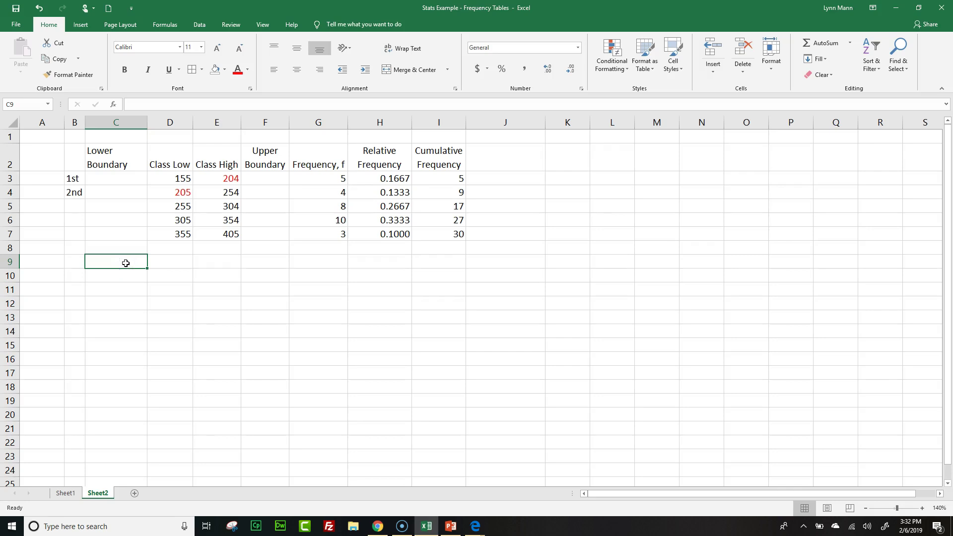
pyautogui.write('Midpoint')
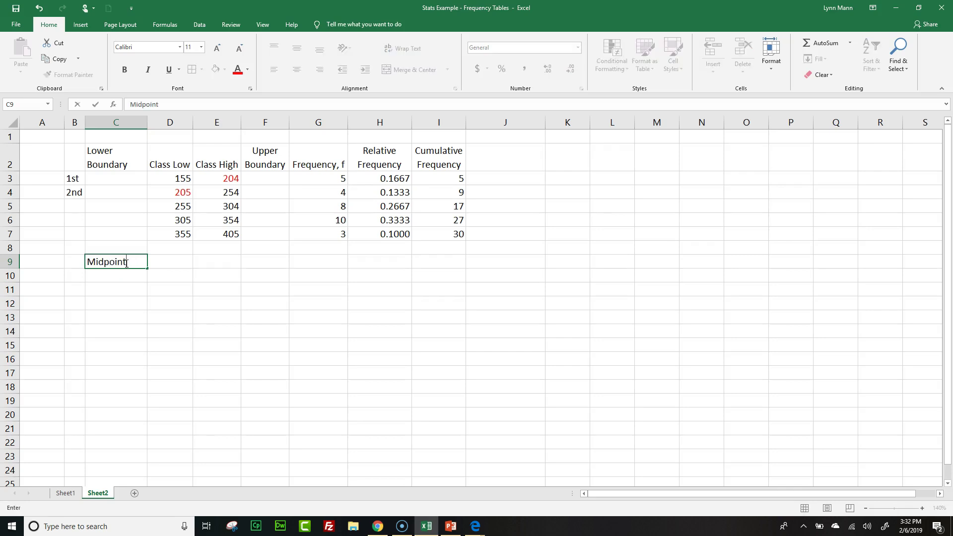
pyautogui.press('Tab')
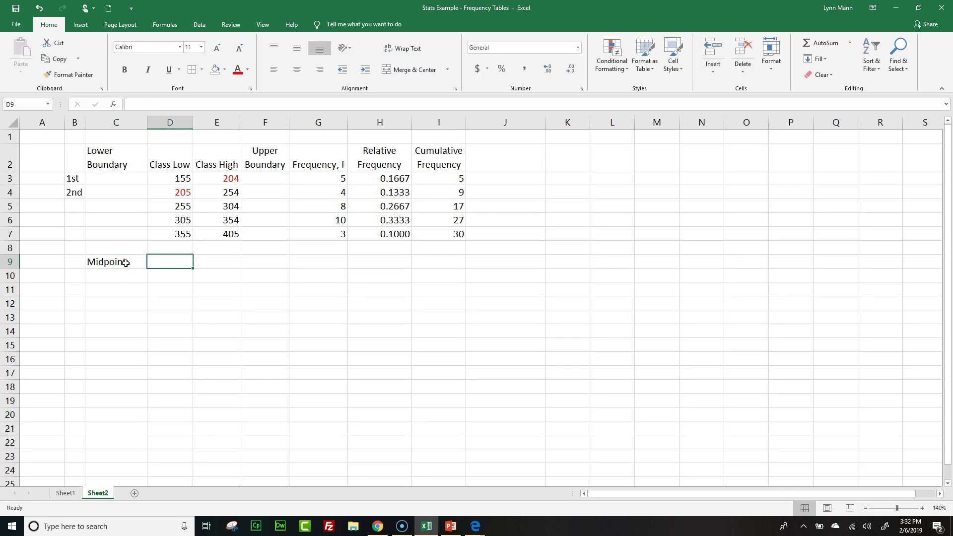
# - Enter =(D4-E3)/2 in D9, giving a midpoint of 0.5
pyautogui.write('=')
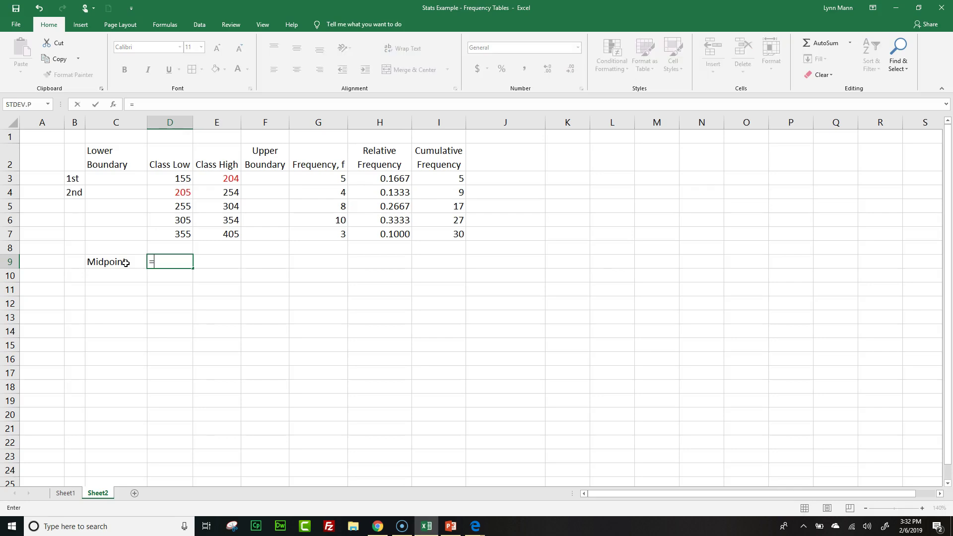
pyautogui.click(170, 193)
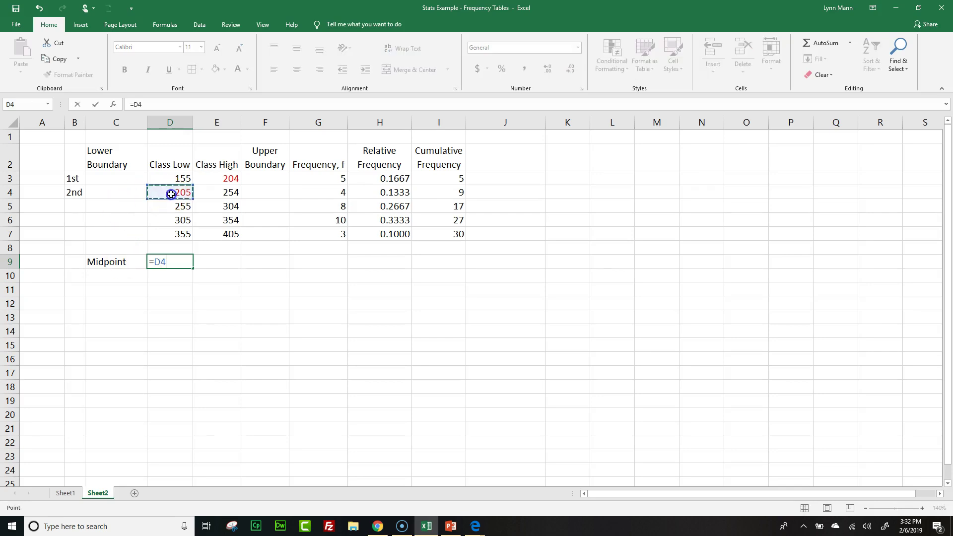
pyautogui.write('-')
pyautogui.click(211, 180)
pyautogui.click(164, 103)
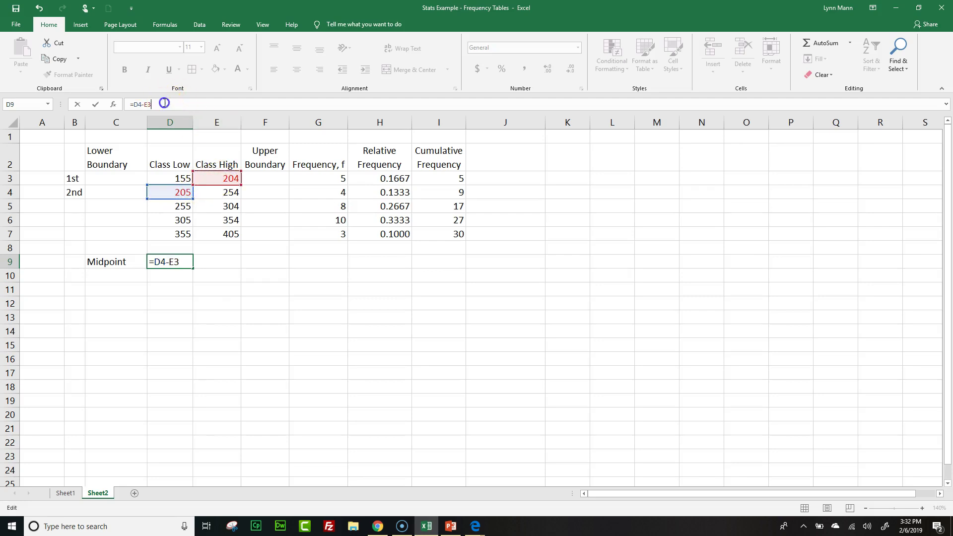
pyautogui.write(')')
pyautogui.click(134, 105)
pyautogui.write('(')
pyautogui.click(163, 105)
pyautogui.write('/2')
pyautogui.press('Return')
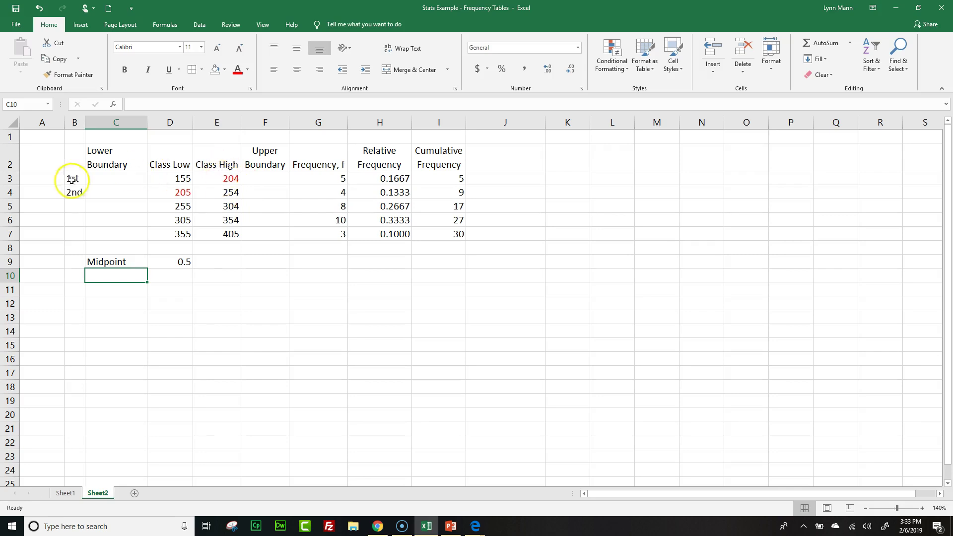
# - Enter =E3+$D$9 in F3 for the first upper boundary, 204.5
pyautogui.click(251, 180)
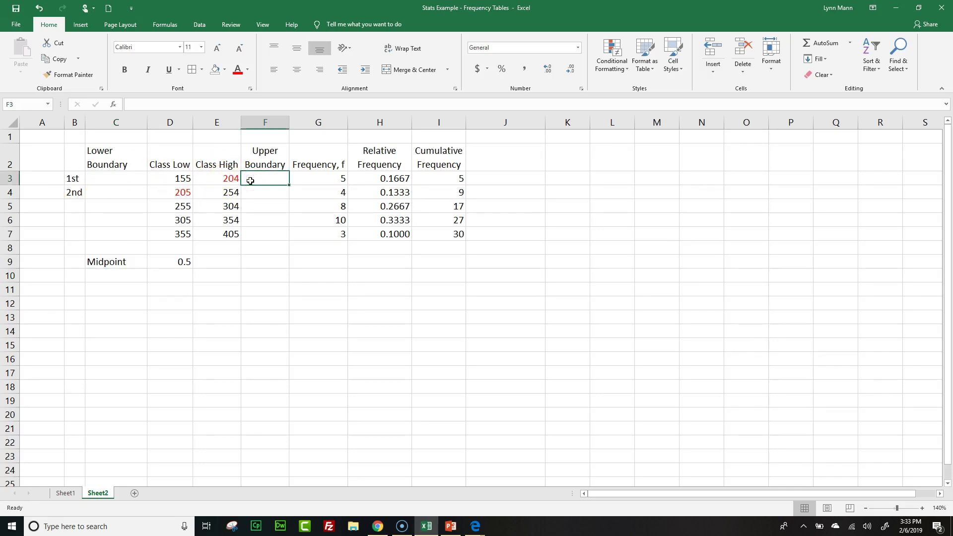
pyautogui.write('=')
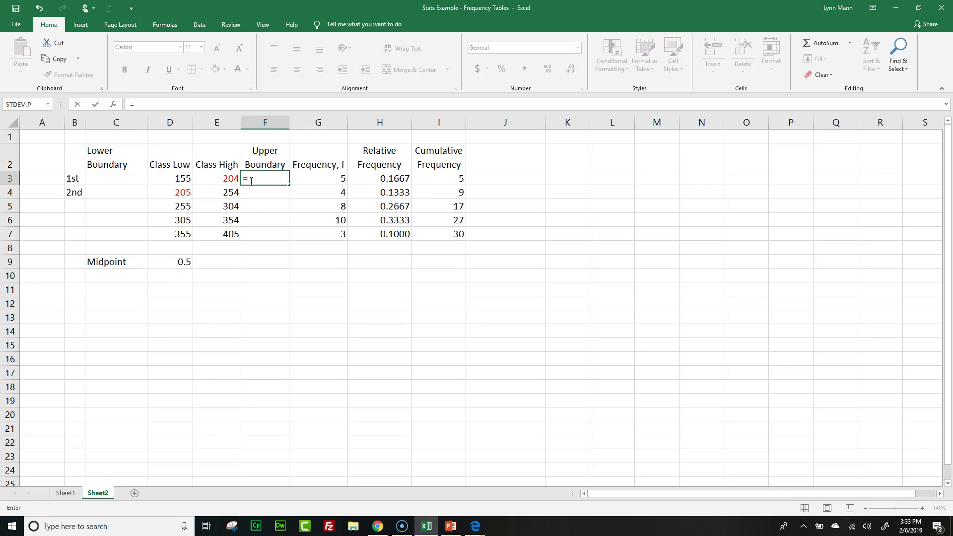
pyautogui.click(227, 177)
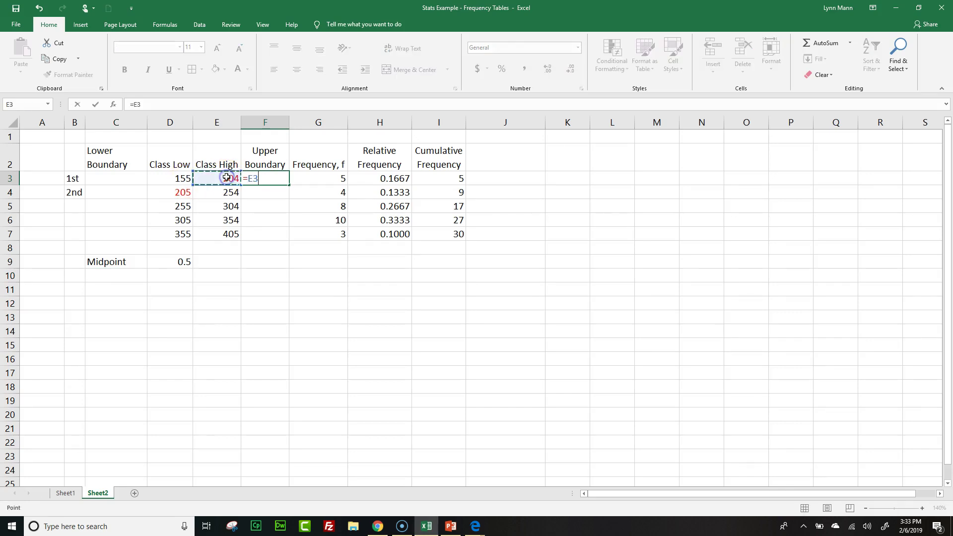
pyautogui.write('+')
pyautogui.click(175, 262)
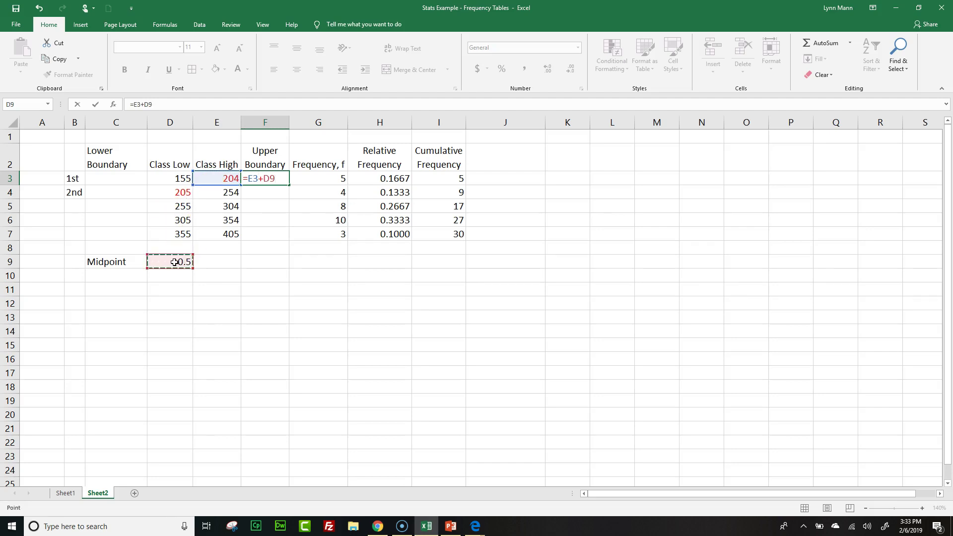
pyautogui.press('F4')
pyautogui.press('Return')
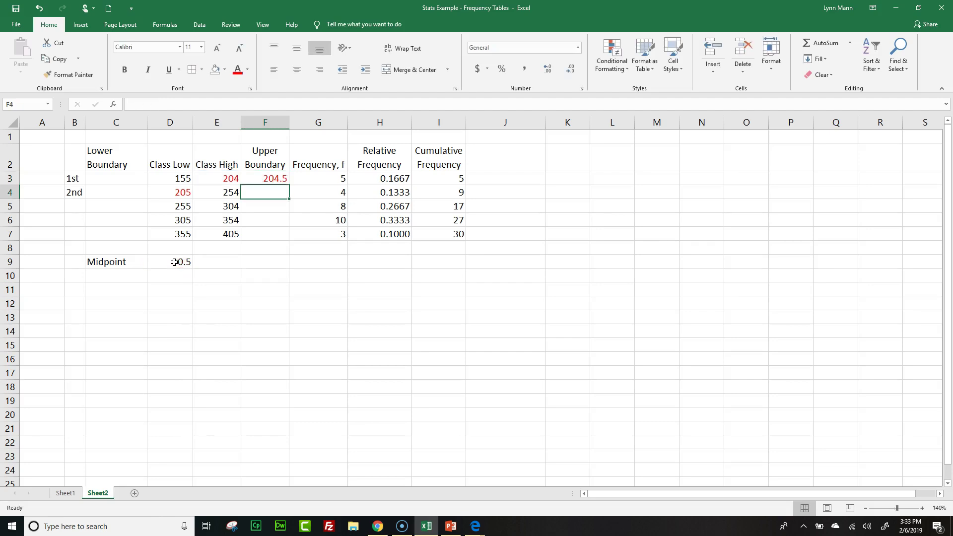
# - Set F3's font colour to Automatic and fill the upper boundary formula down to F7
pyautogui.click(270, 180)
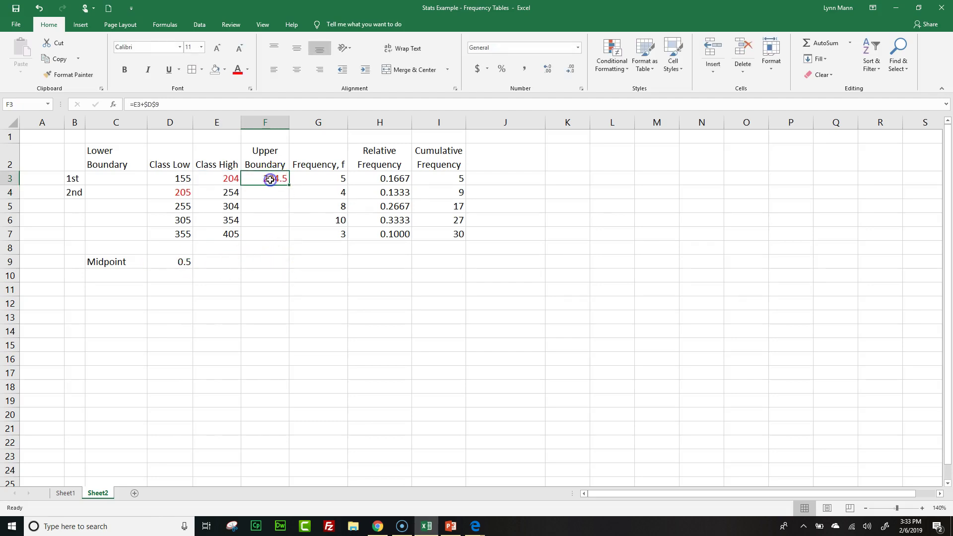
pyautogui.click(247, 70)
pyautogui.click(238, 81)
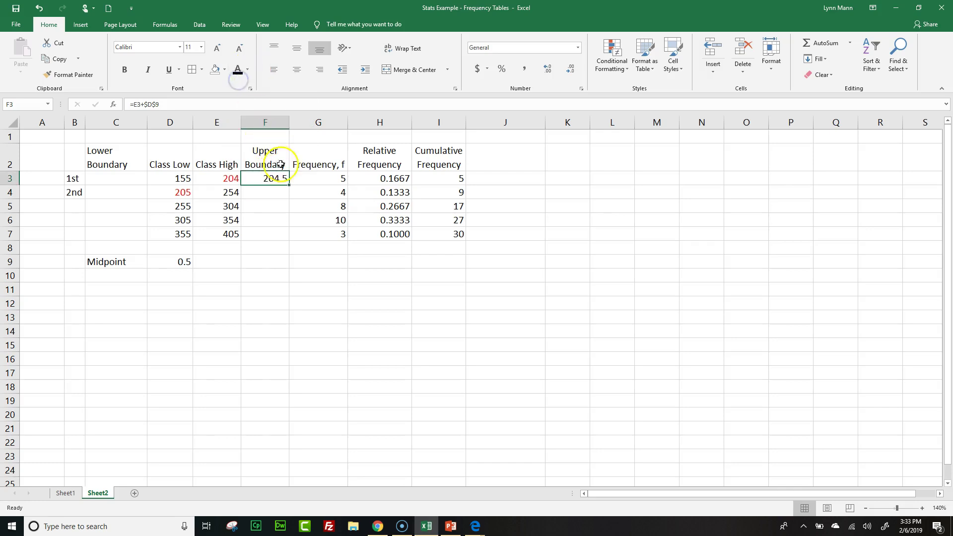
pyautogui.doubleClick(289, 185)
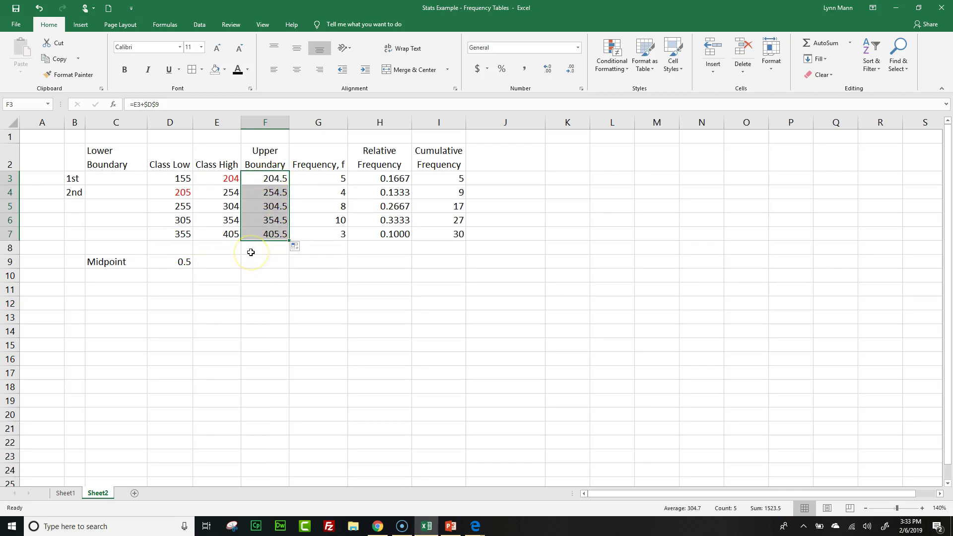
pyautogui.click(124, 179)
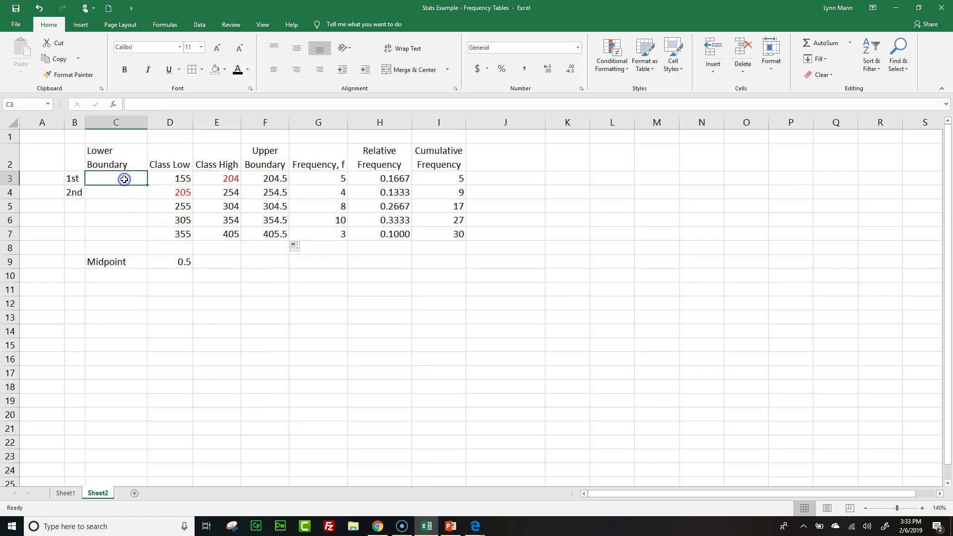
# - Enter =D3-$D$9 in C3 and fill the lower boundaries down to C7 (154.5–354.5)
pyautogui.write('=')
pyautogui.click(181, 179)
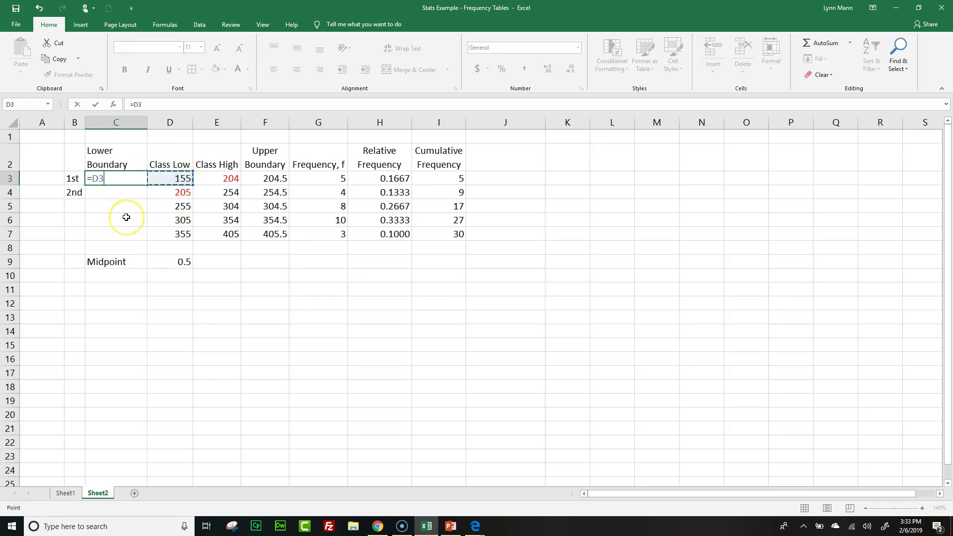
pyautogui.write('-')
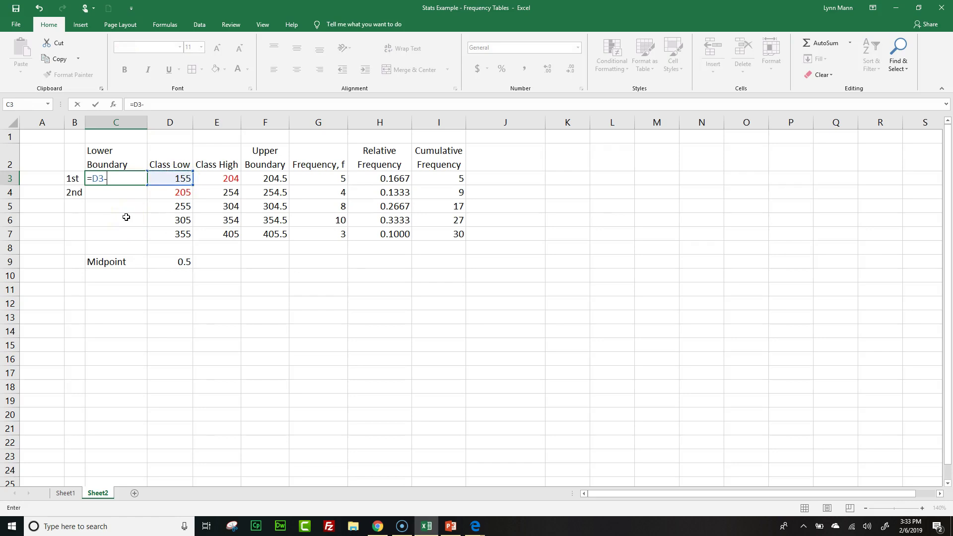
pyautogui.click(161, 263)
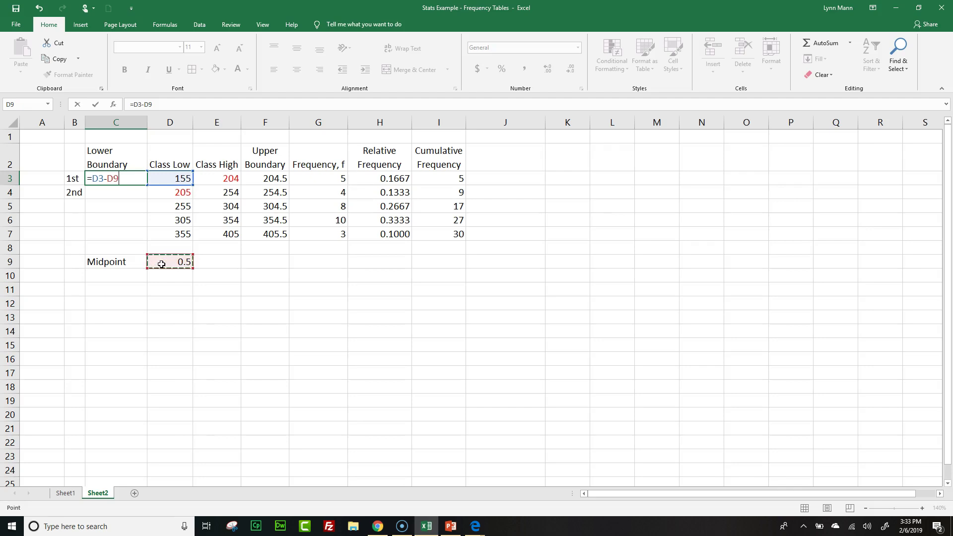
pyautogui.press('F4')
pyautogui.press('Return')
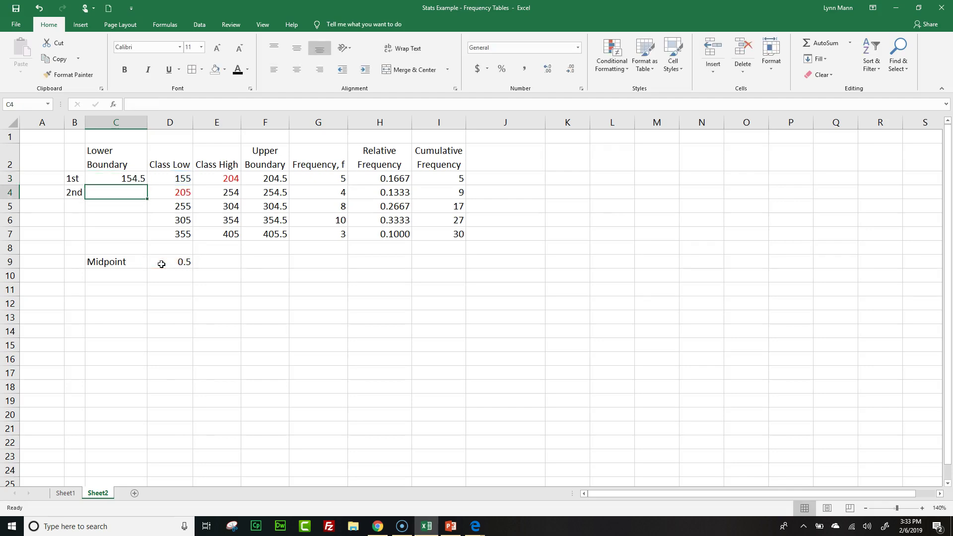
pyautogui.click(139, 180)
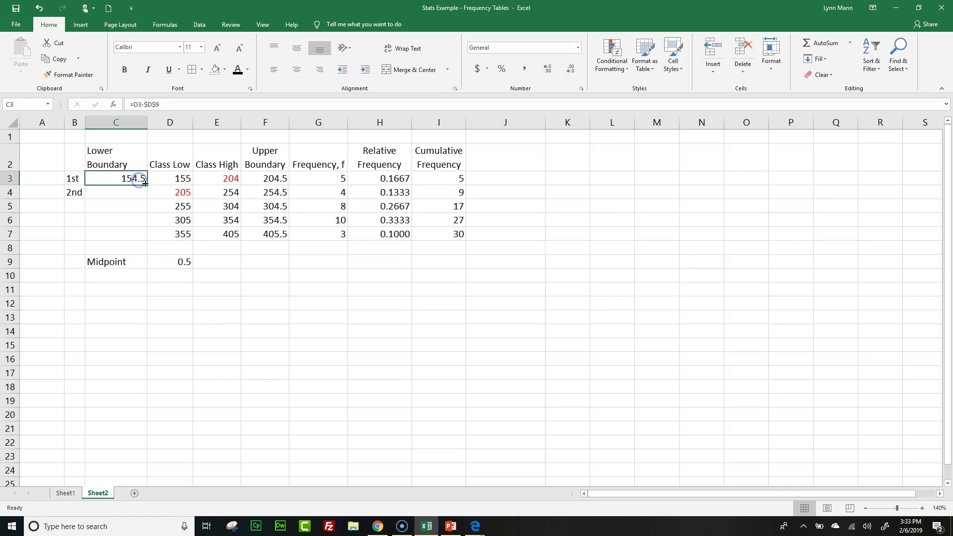
pyautogui.doubleClick(147, 185)
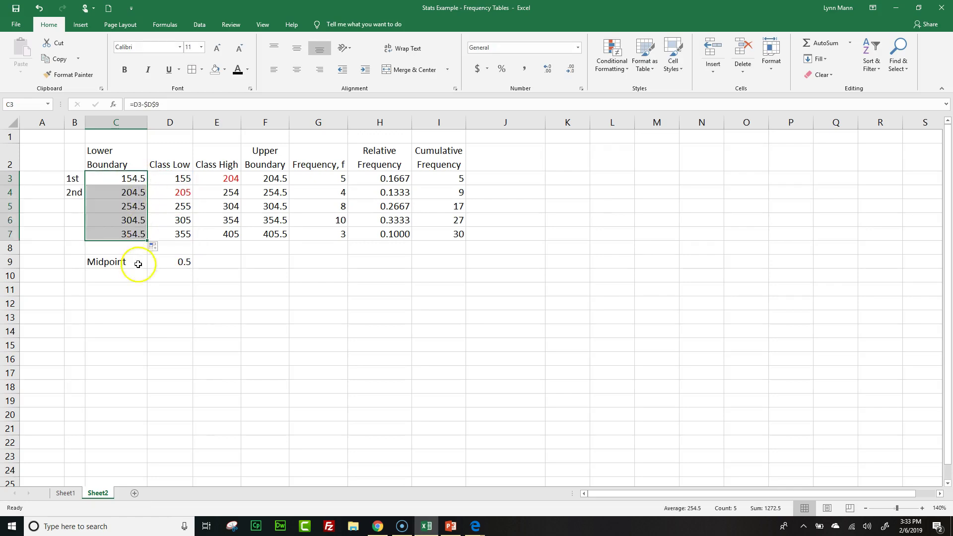
pyautogui.click(151, 273)
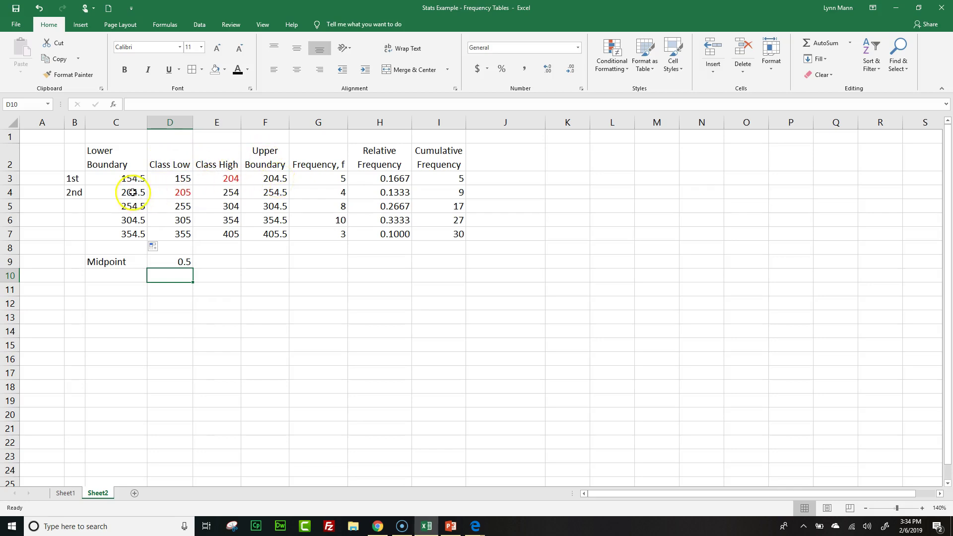
pyautogui.click(270, 177)
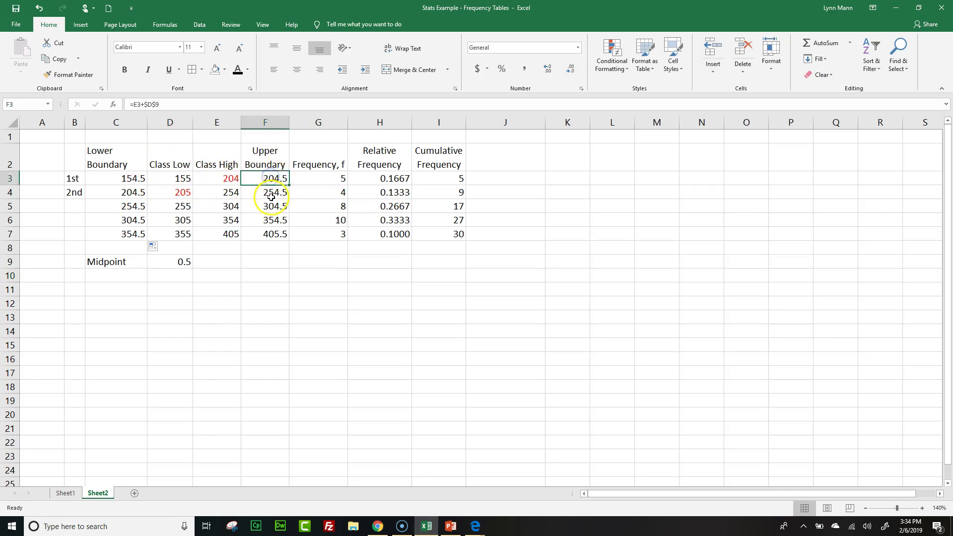
pyautogui.click(128, 192)
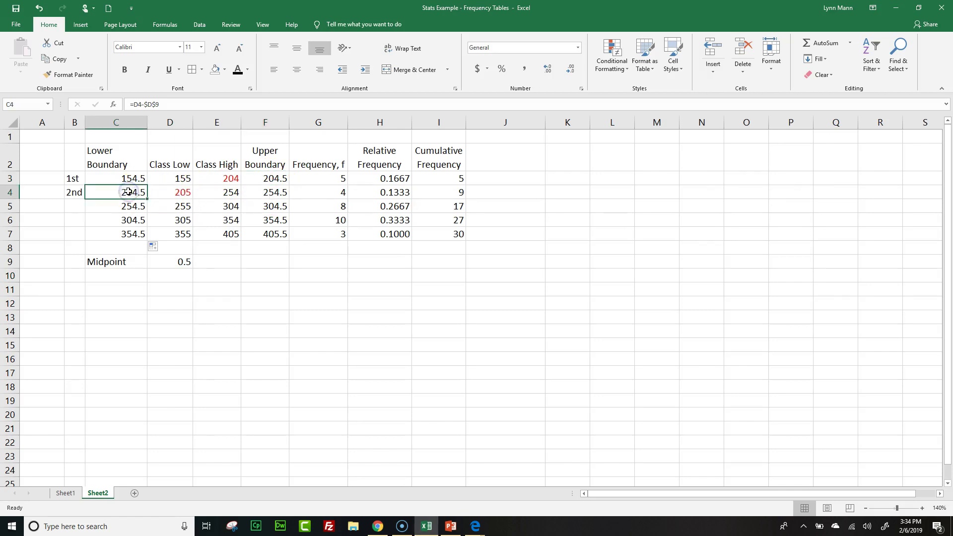